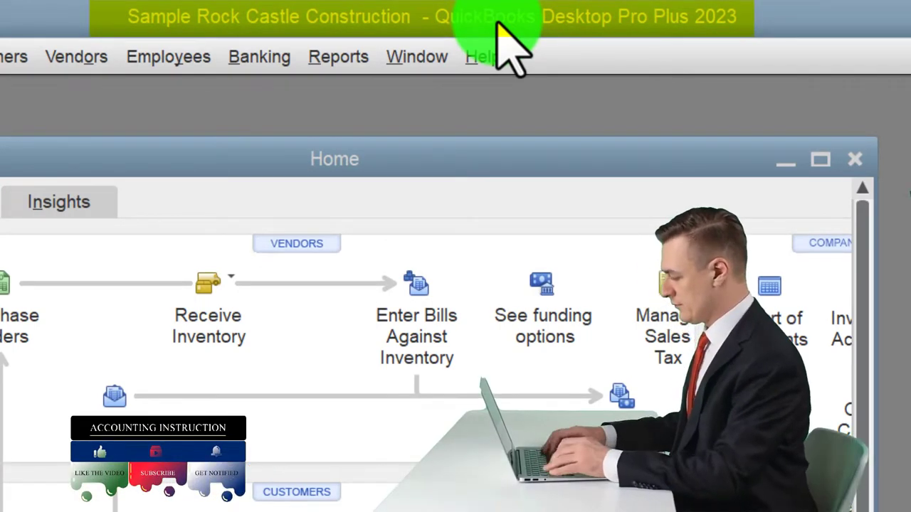
- Maximize the Home window so it fills the workspace
left_click(821, 162)
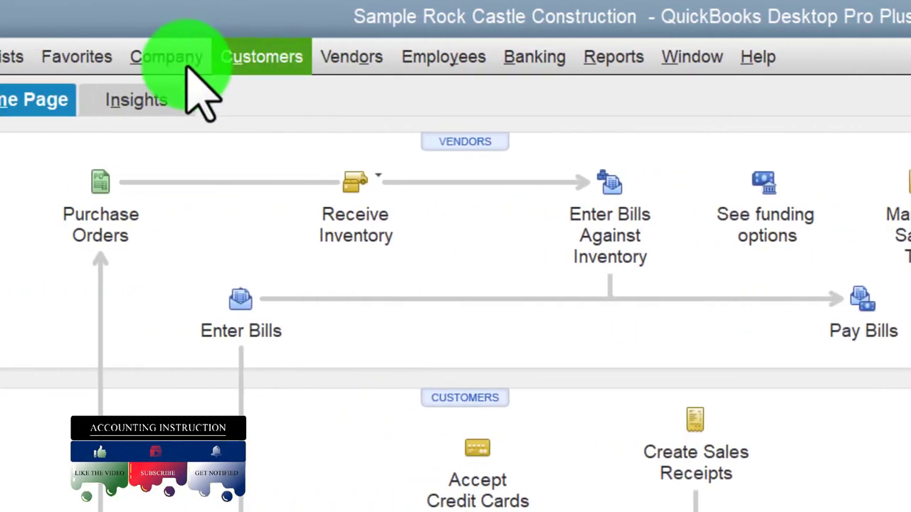
left_click(135, 58)
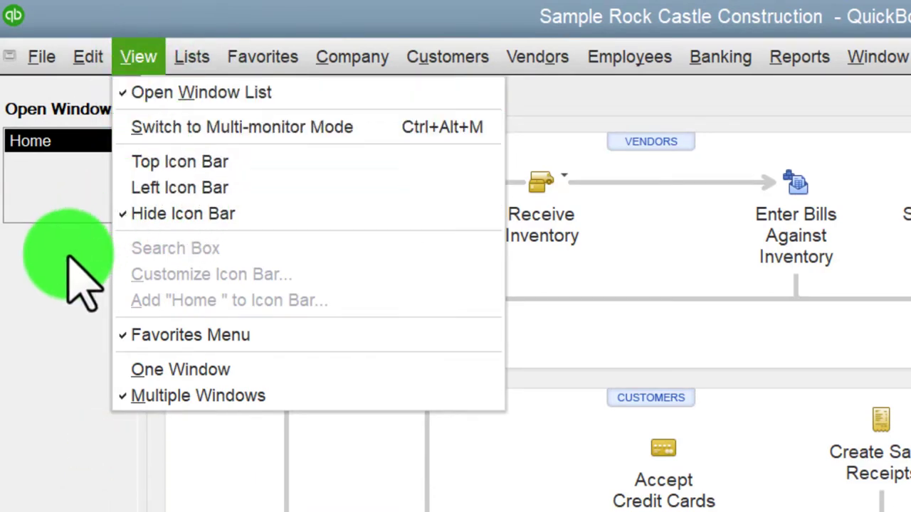
left_click(34, 277)
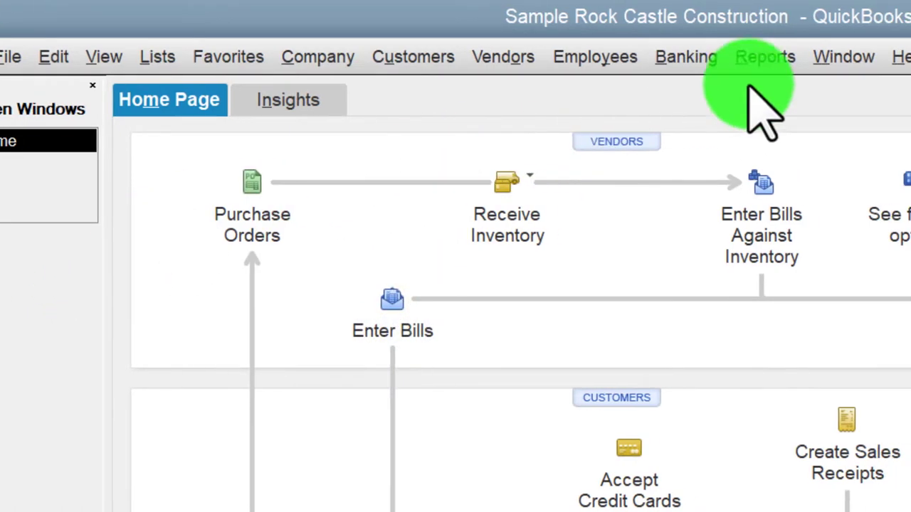
- Open the Report Center and maximize its window
left_click(756, 60)
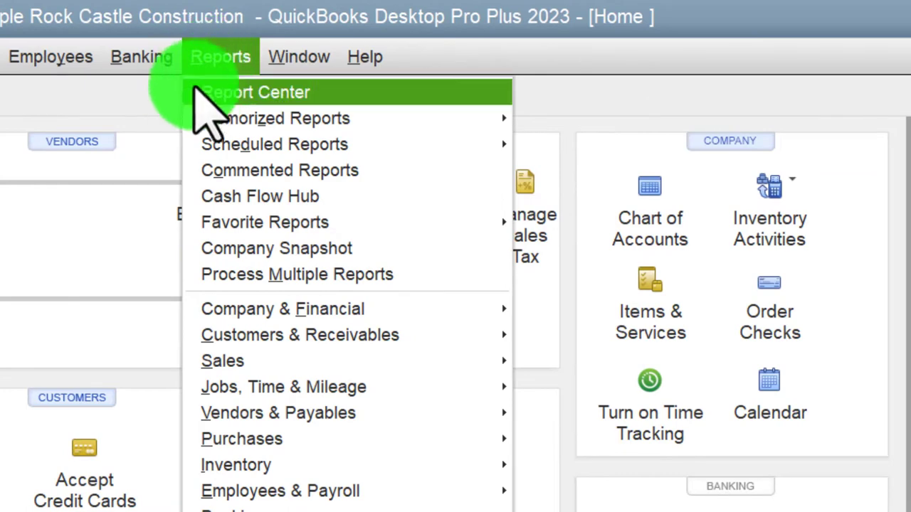
mouse_move(207, 118)
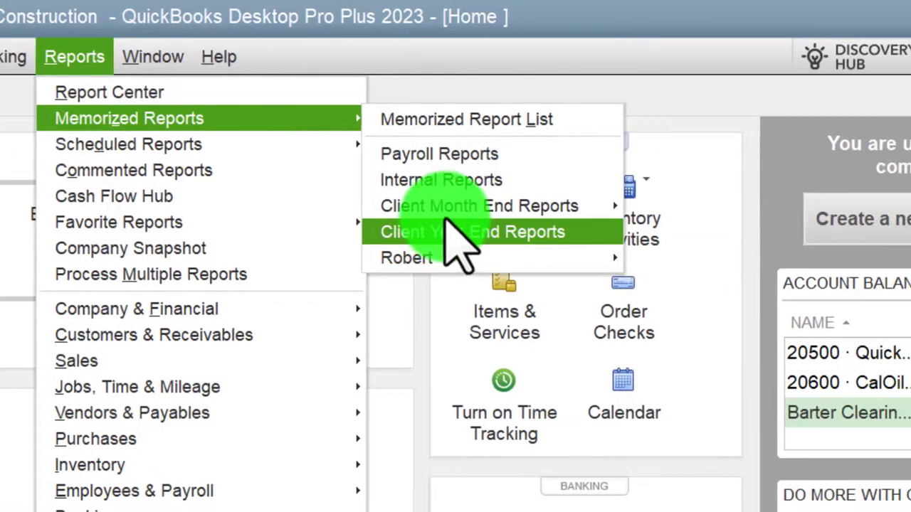
mouse_move(450, 208)
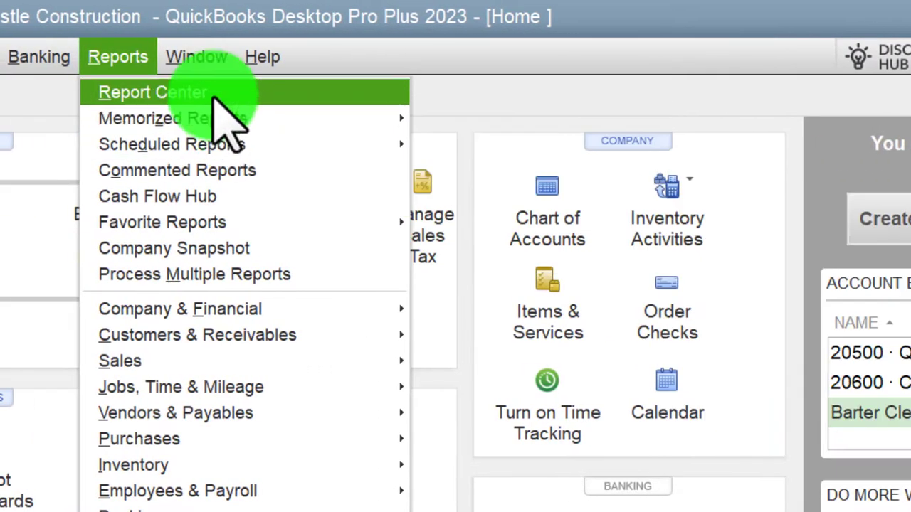
left_click(215, 96)
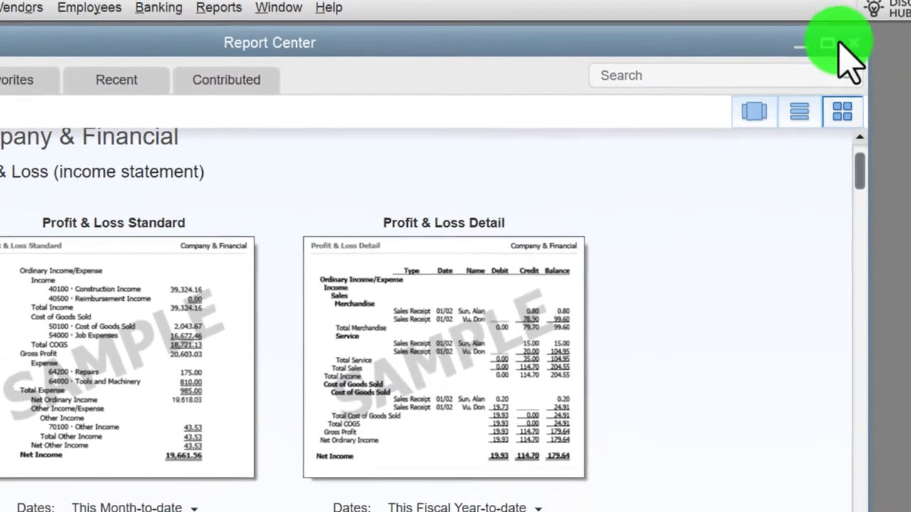
mouse_move(905, 100)
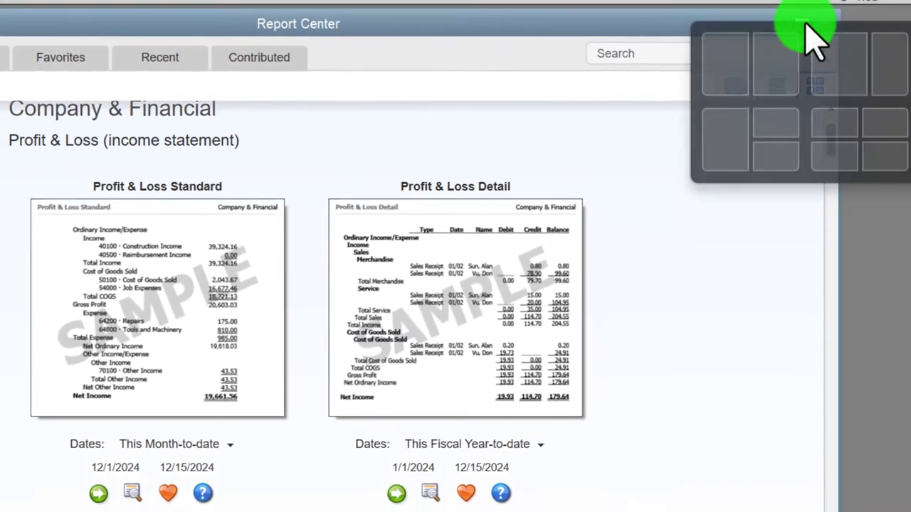
left_click(803, 32)
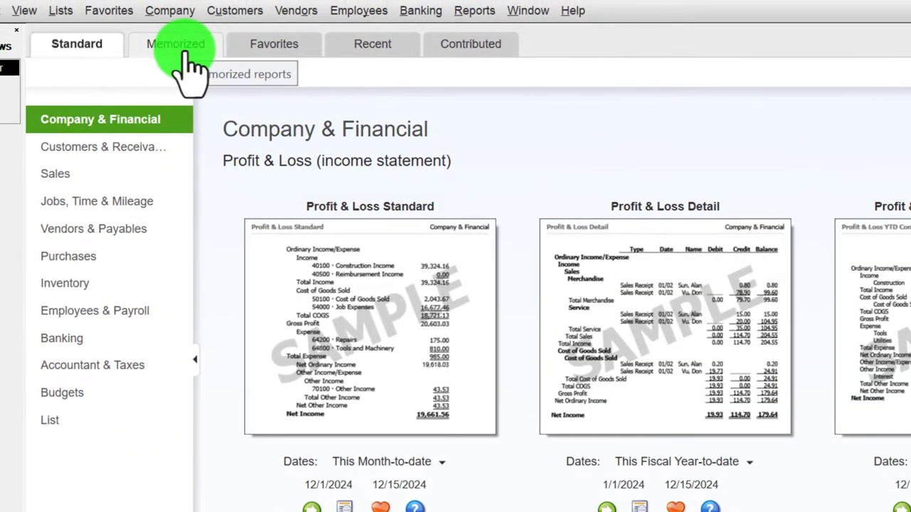
- Show the memorized reports in list view and look through the Client Month End Reports group
left_click(176, 44)
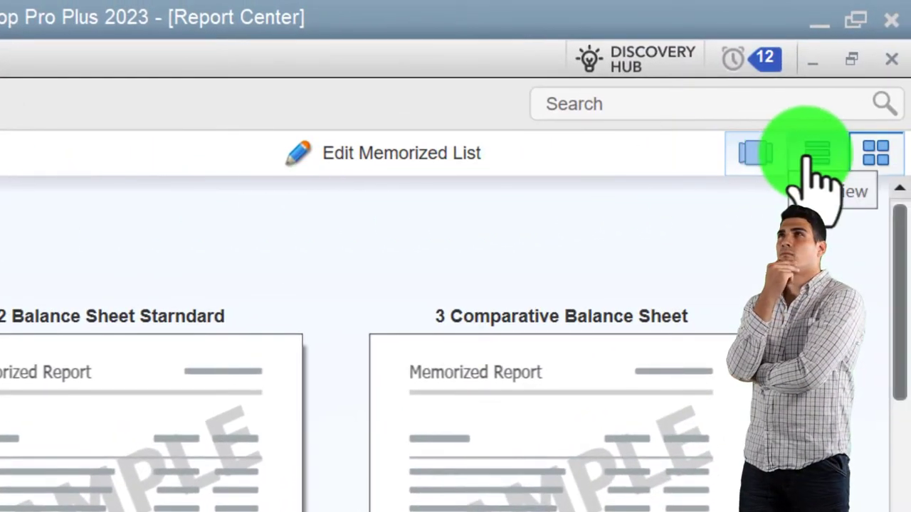
left_click(809, 158)
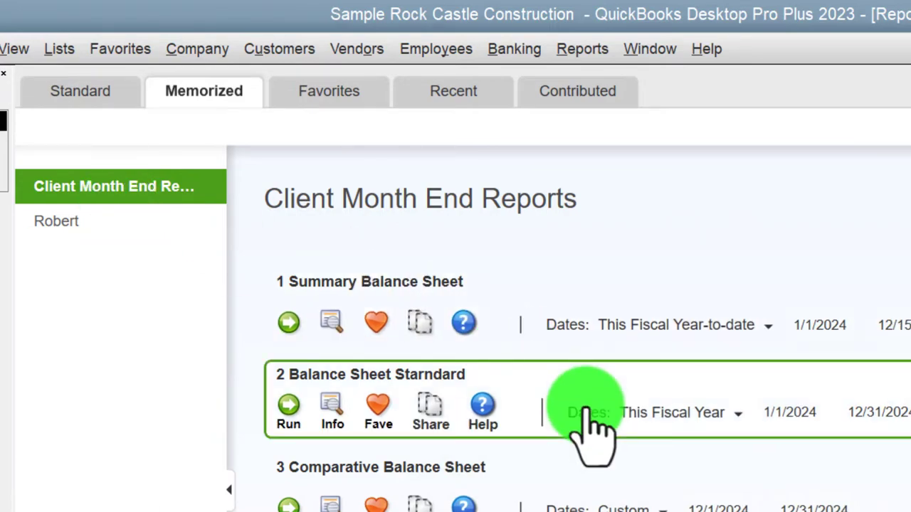
scroll(585, 413, "down", 3)
scroll(585, 423, "down", 5)
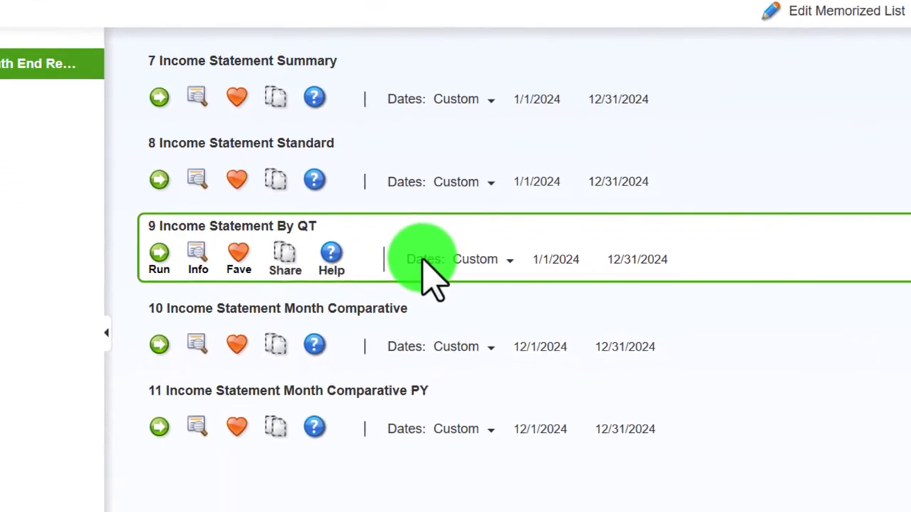
scroll(400, 240, "up", 10)
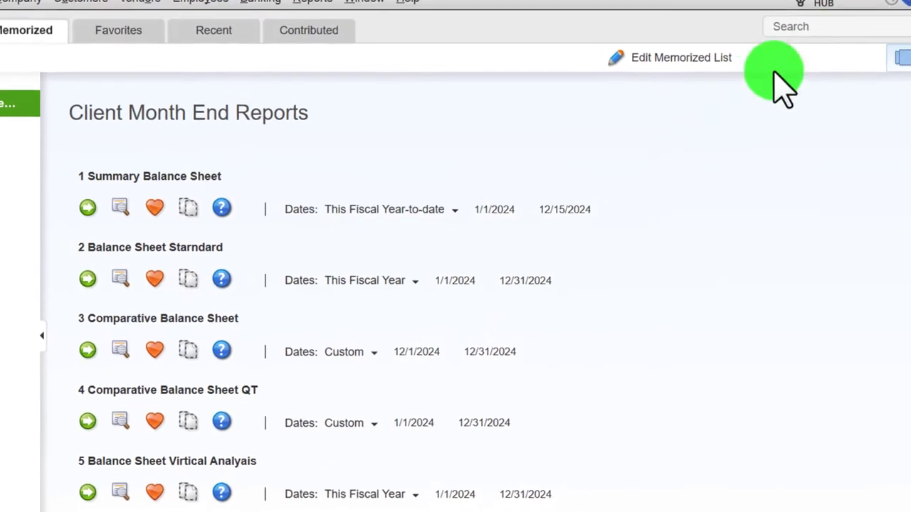
- Switch to File Explorer, look through the Month End Reports folder in Rock Castle Construction, and select the Month End Reports Excel workbook
left_click(849, 22)
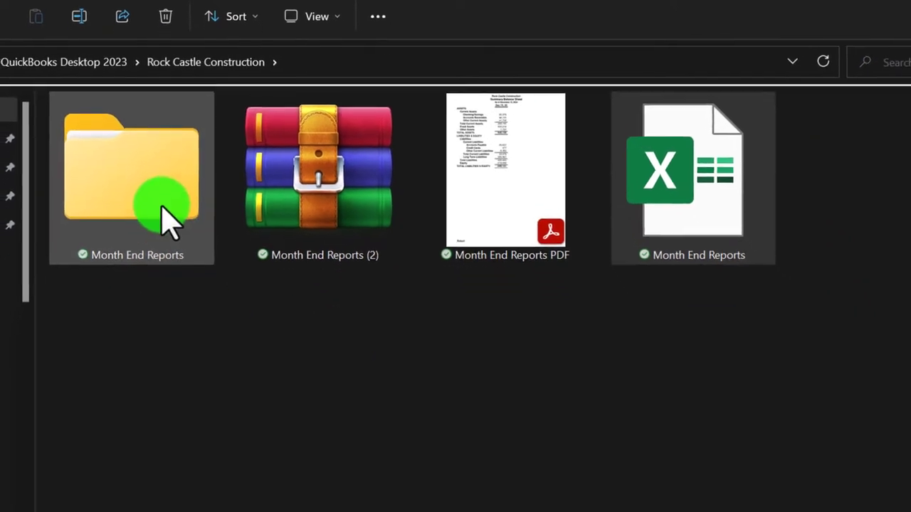
double_click(164, 219)
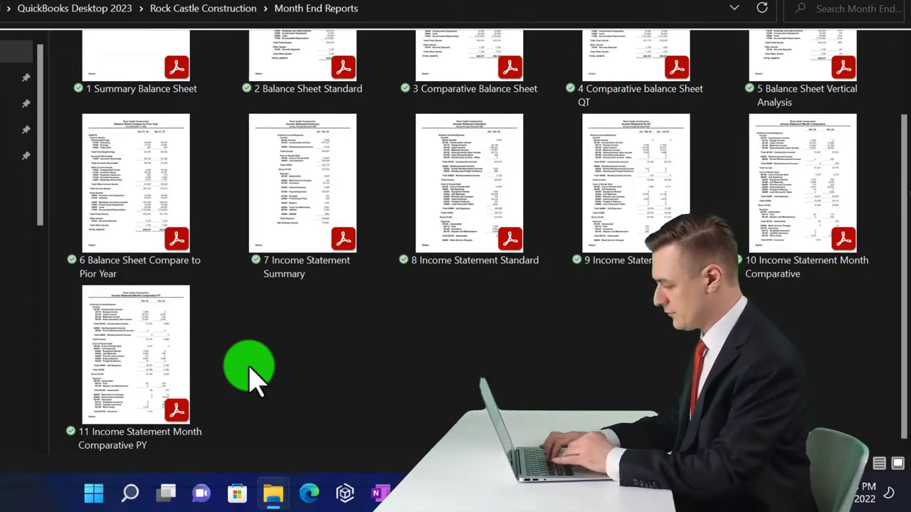
scroll(256, 356, "up", 2)
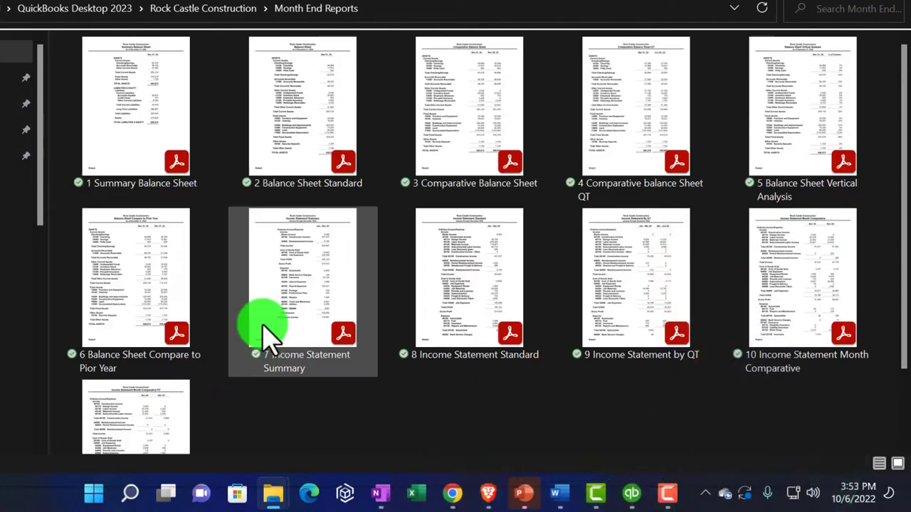
left_click(218, 16)
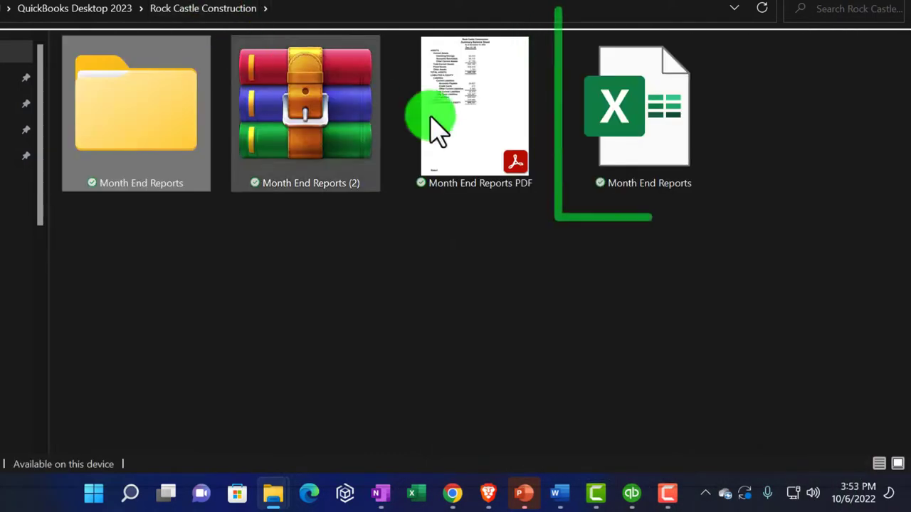
left_click(642, 147)
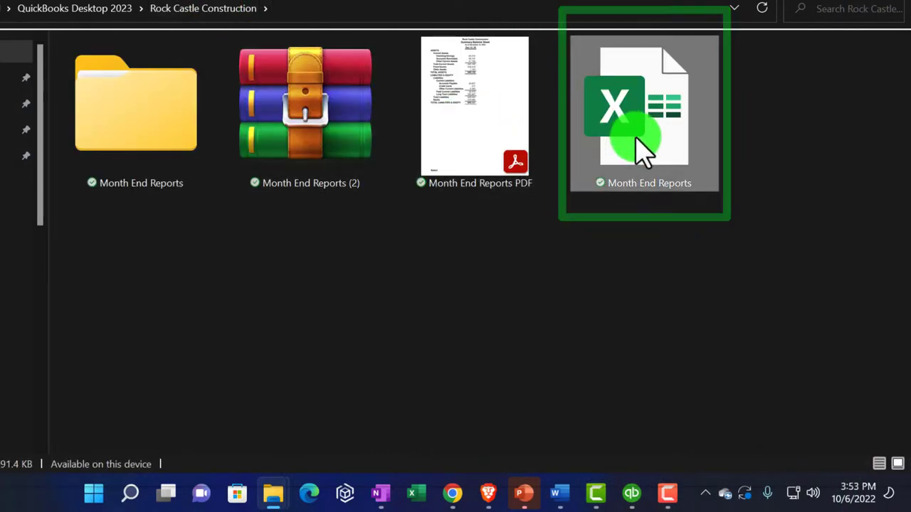
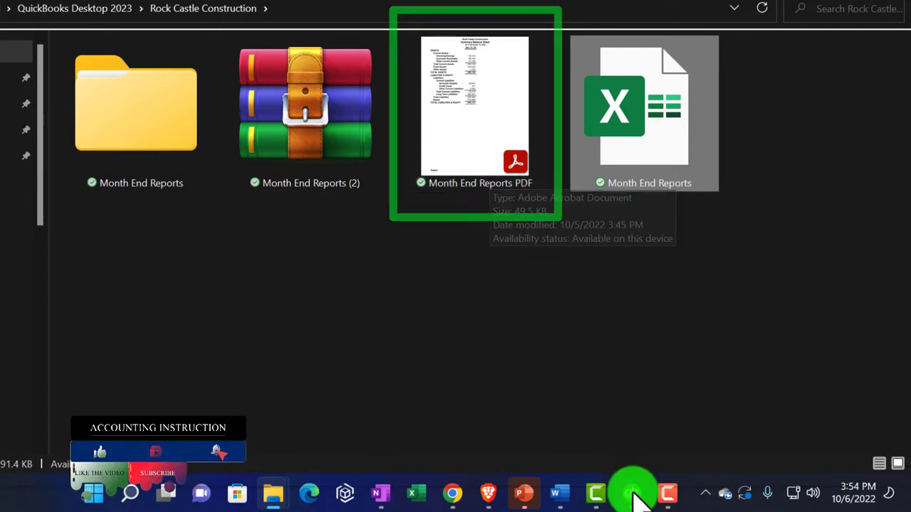
- Switch back to QuickBooks and run the memorized report 7 Income Statement Summary
left_click(634, 498)
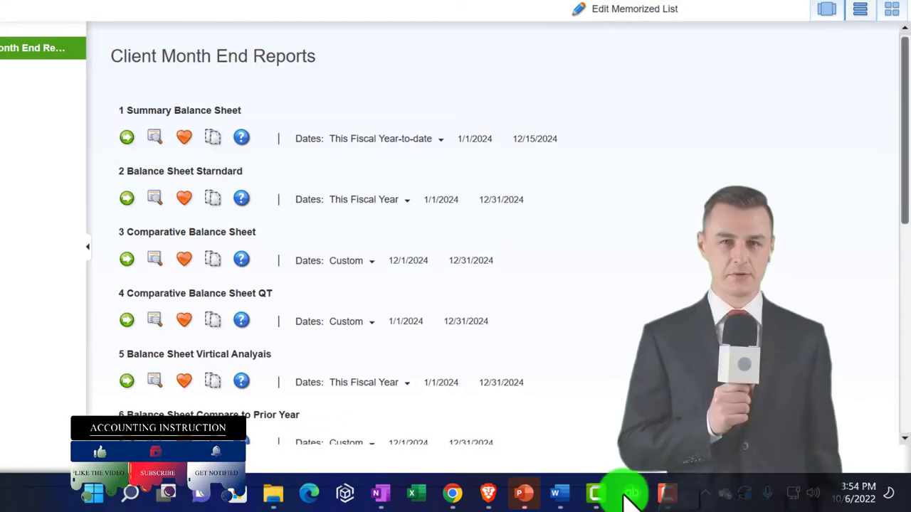
left_click(254, 253)
scroll(183, 162, "down", 3)
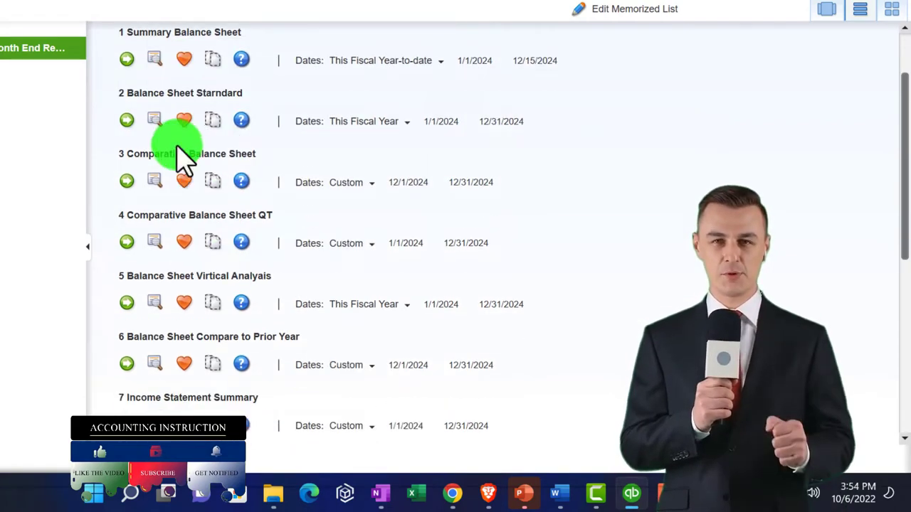
scroll(183, 162, "down", 1)
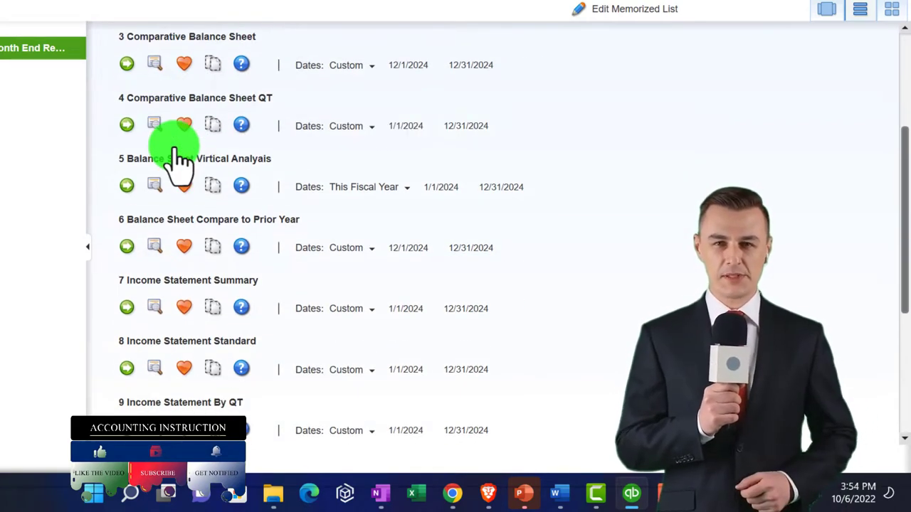
scroll(178, 160, "down", 2)
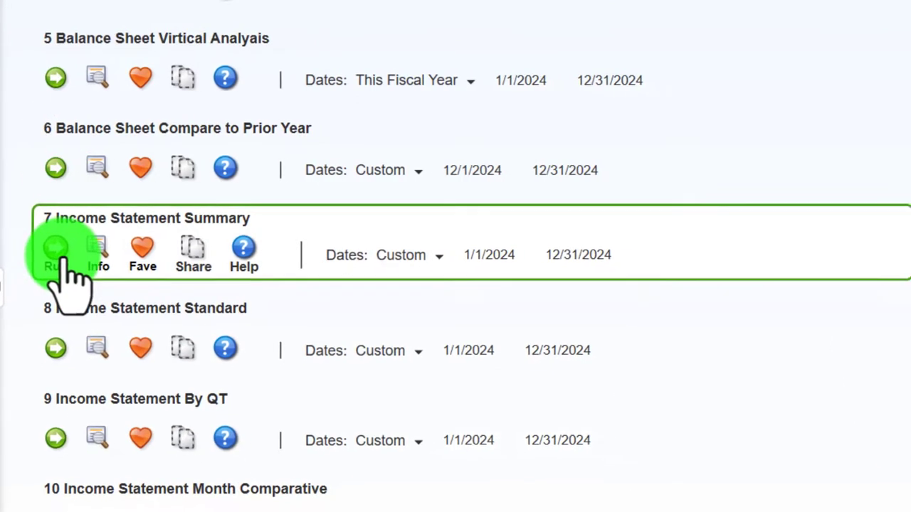
left_click(59, 257)
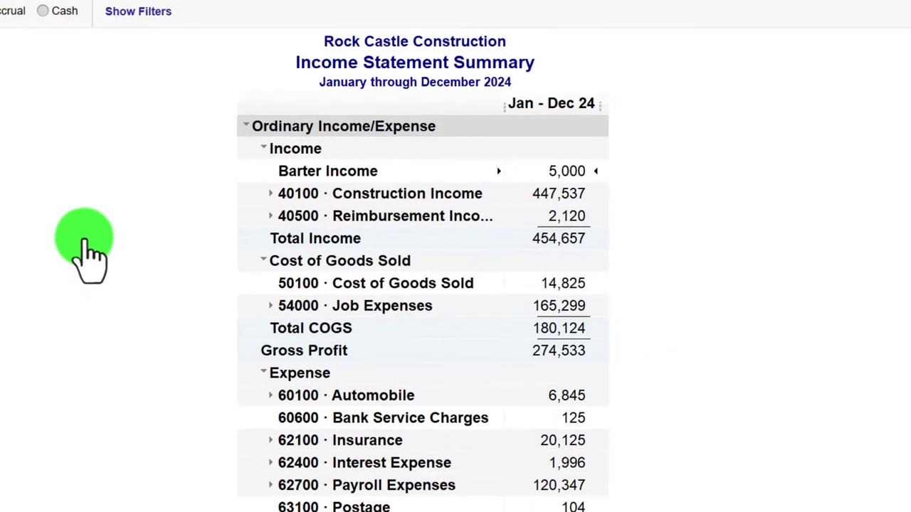
left_click(306, 47)
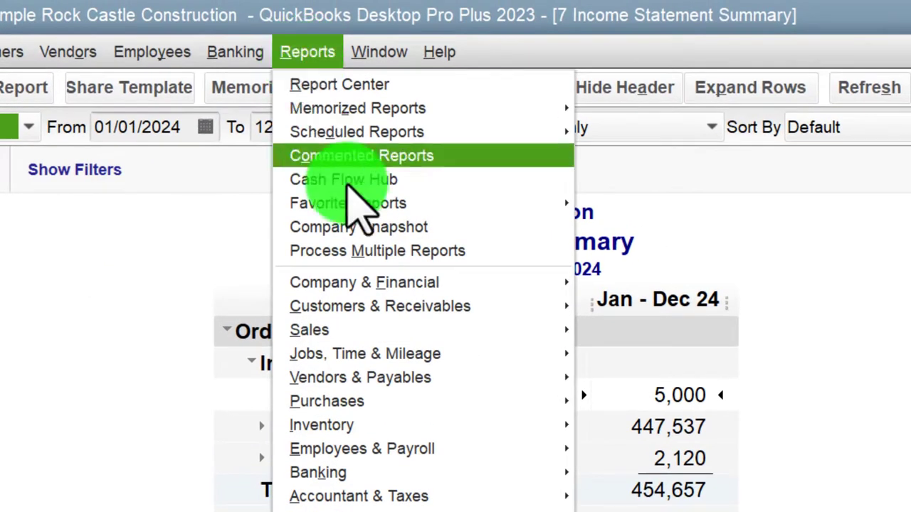
mouse_move(365, 288)
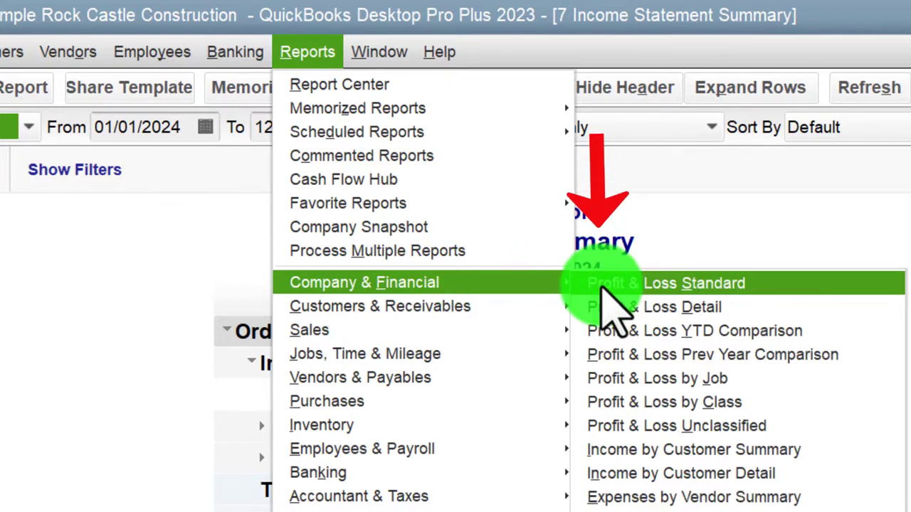
left_click(142, 305)
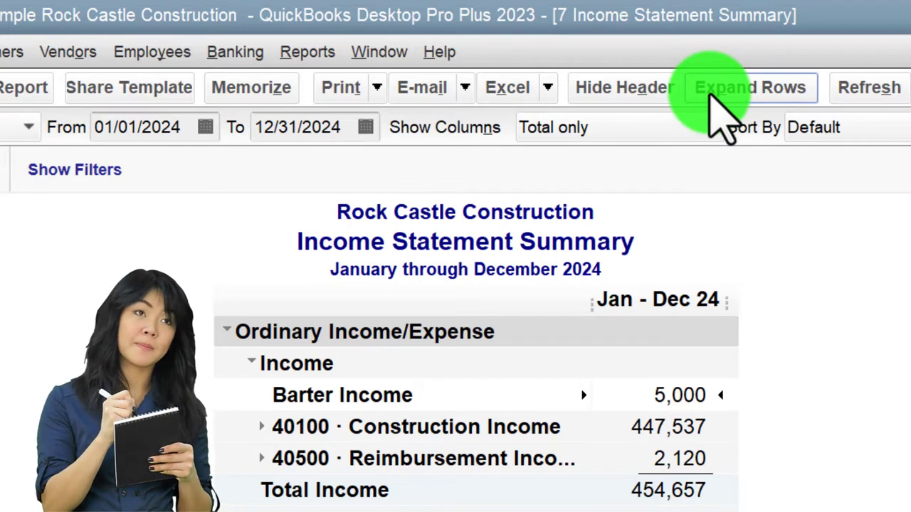
- Set up an Excel export of the Income Statement Summary as a new worksheet in an existing workbook
scroll(716, 387, "down", 2)
scroll(476, 413, "down", 1)
scroll(476, 412, "up", 3)
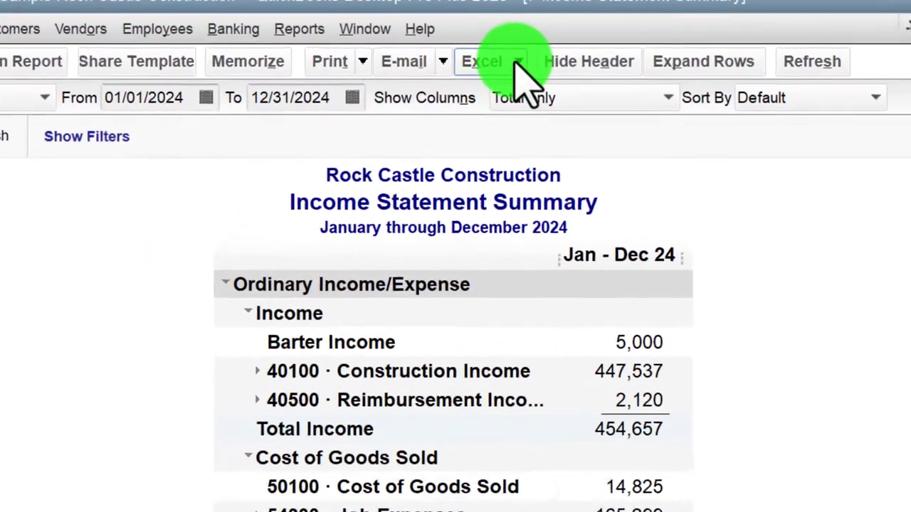
left_click(512, 0)
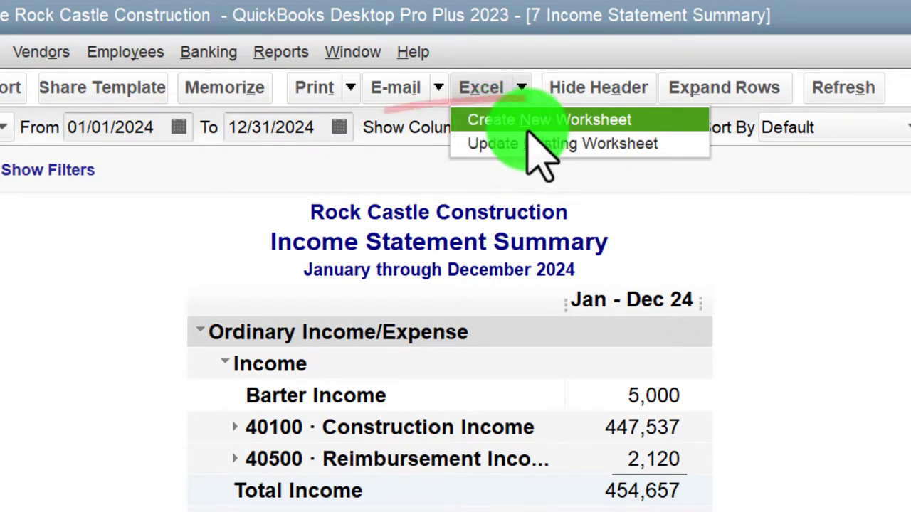
left_click(567, 126)
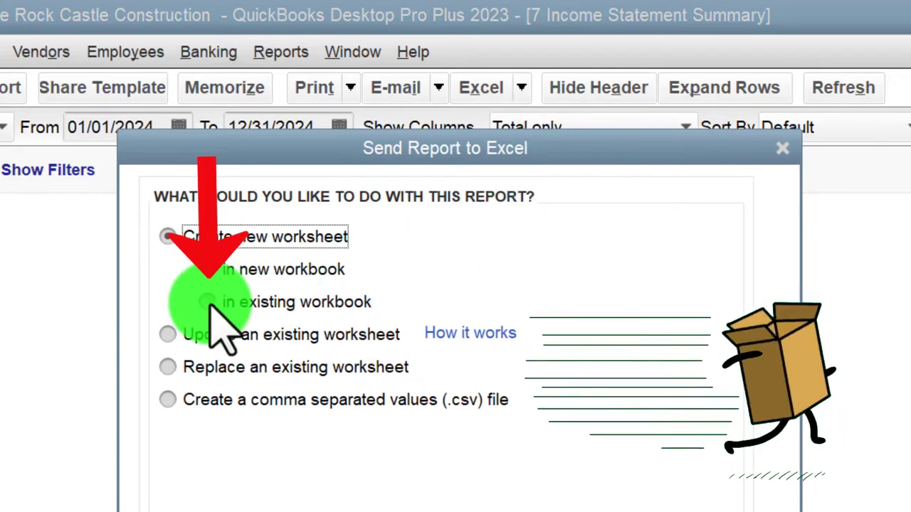
left_click(208, 302)
- Choose the Month End Reports workbook in the Rock Castle Construction folder as the destination and export the report
left_click(616, 388)
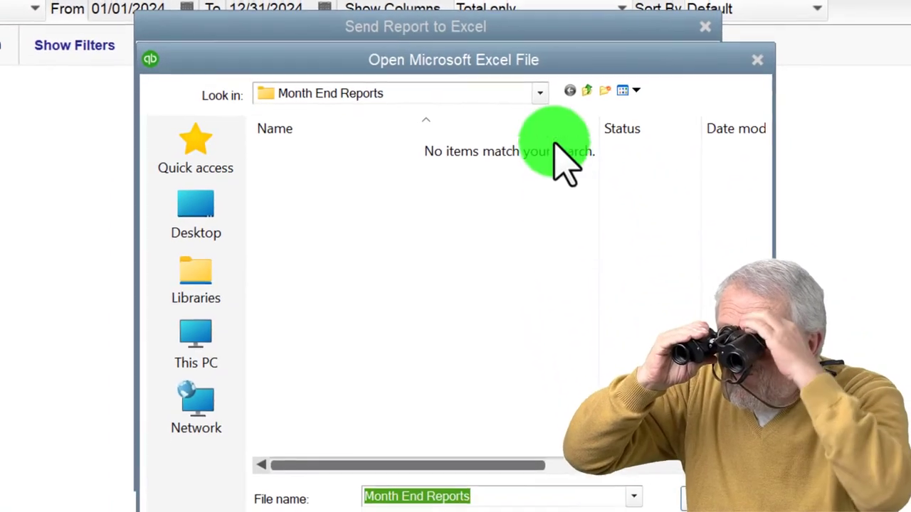
left_click(540, 92)
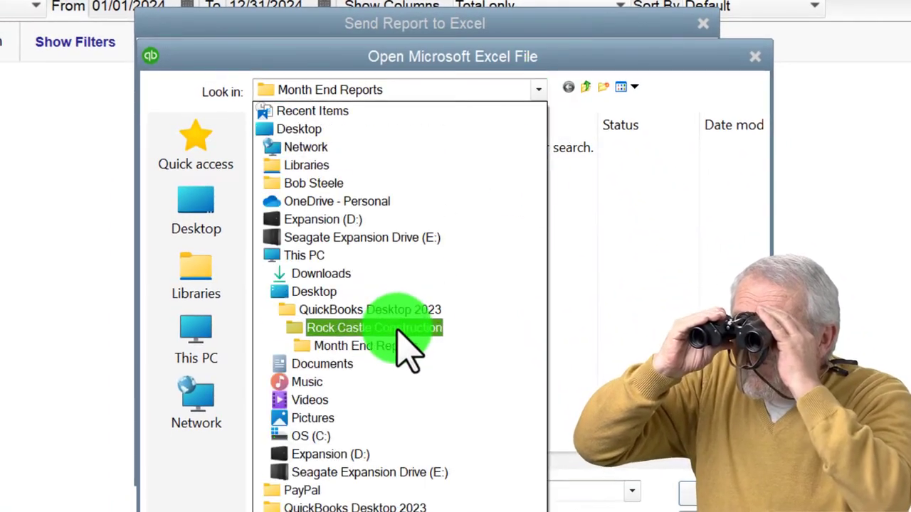
left_click(396, 330)
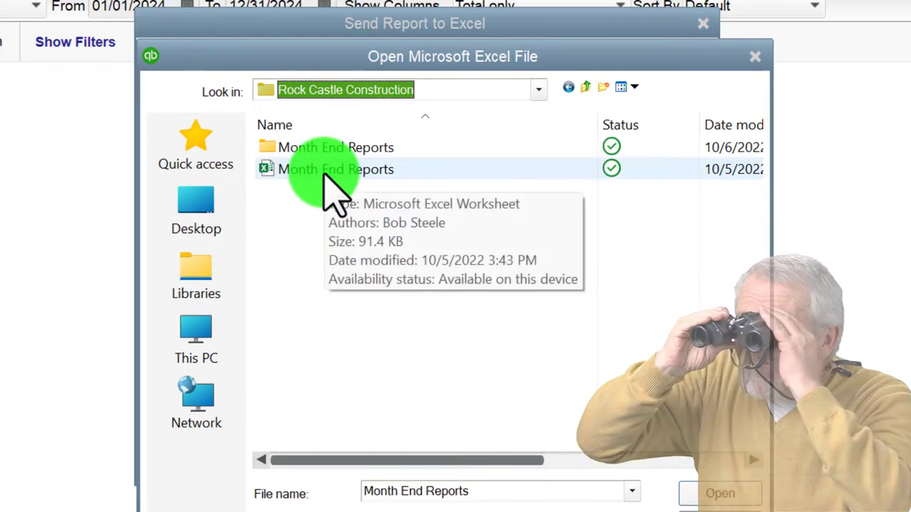
double_click(324, 171)
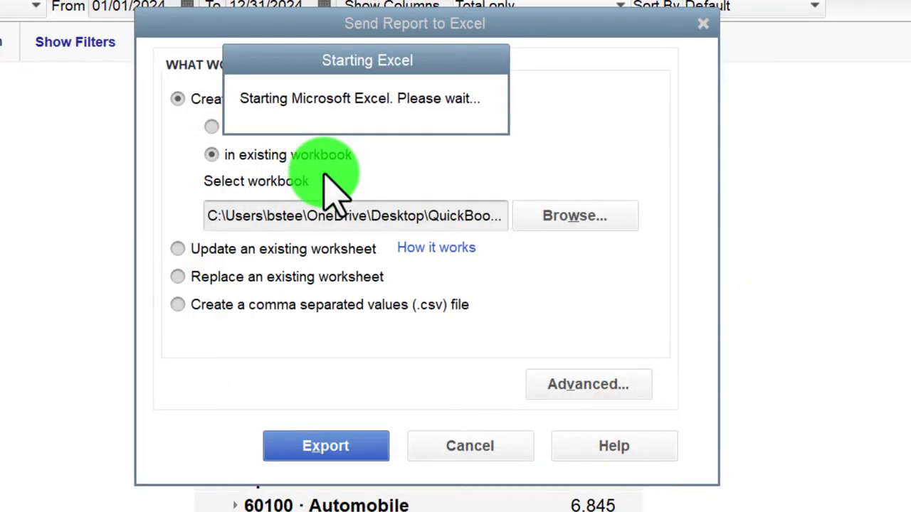
left_click(345, 447)
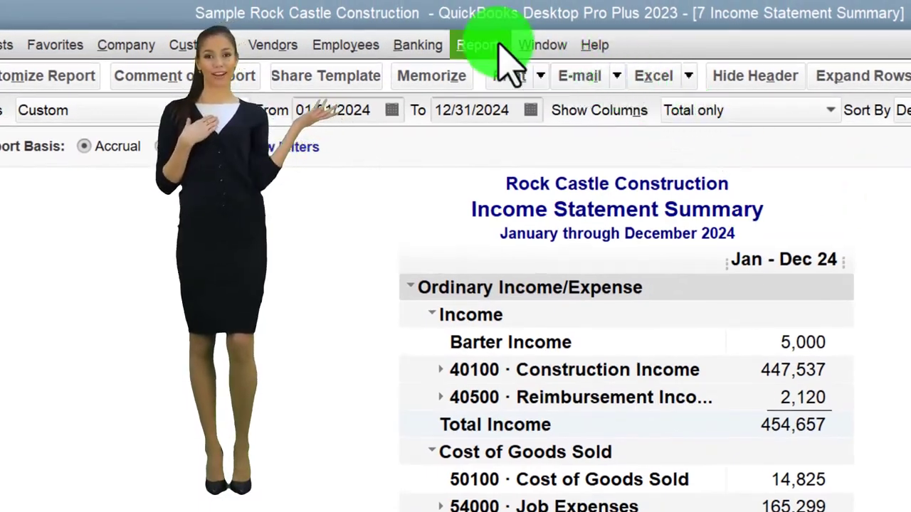
- Examine the advanced Excel options for exporting the Income Statement Summary and close the export setup without exporting
left_click(688, 76)
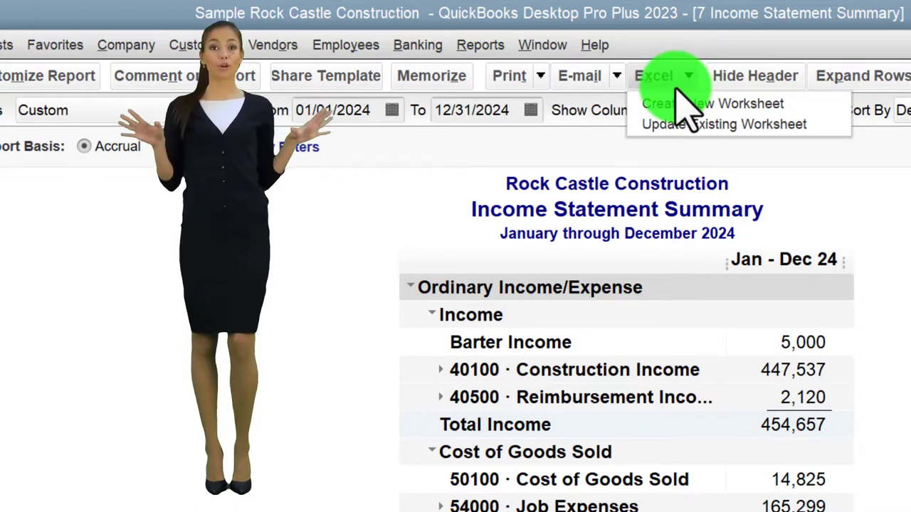
left_click(674, 103)
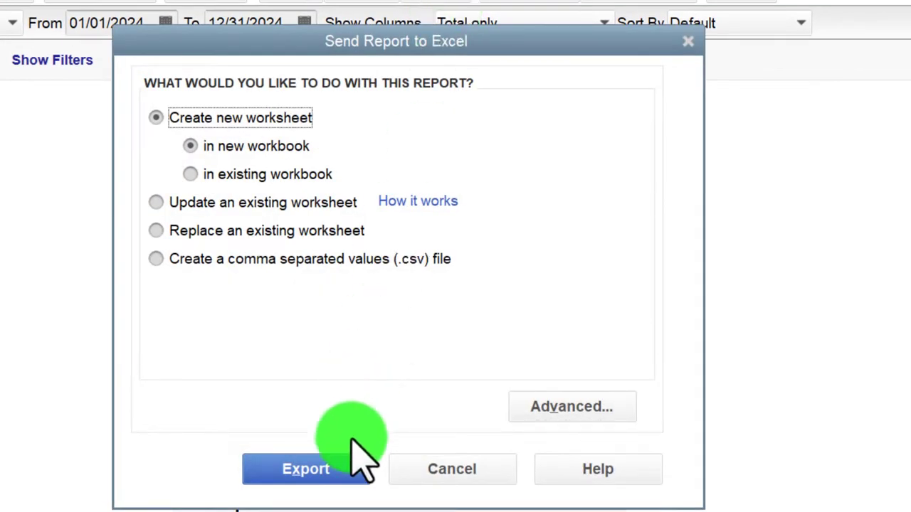
left_click(541, 409)
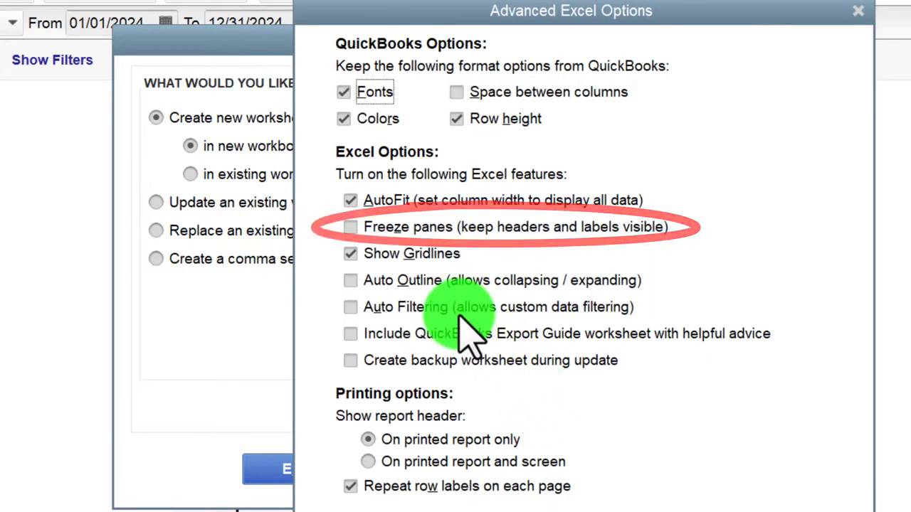
left_click(354, 230)
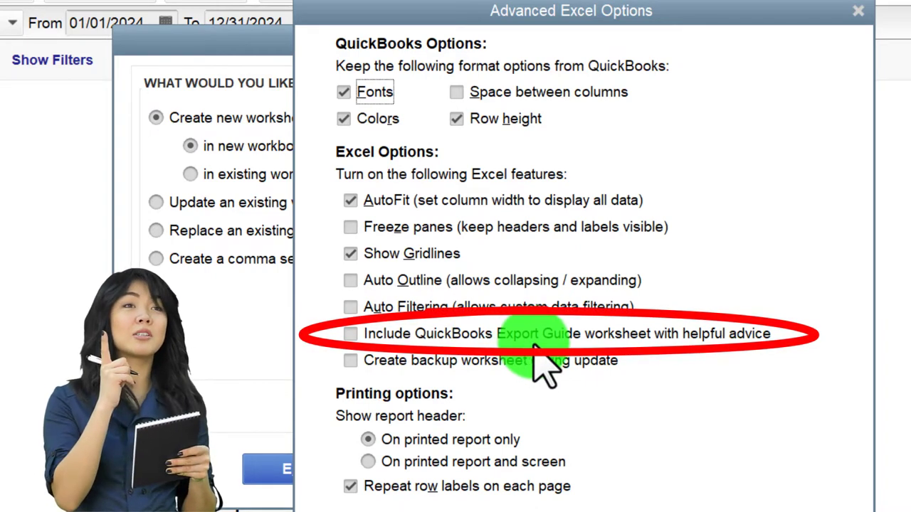
left_click(861, 16)
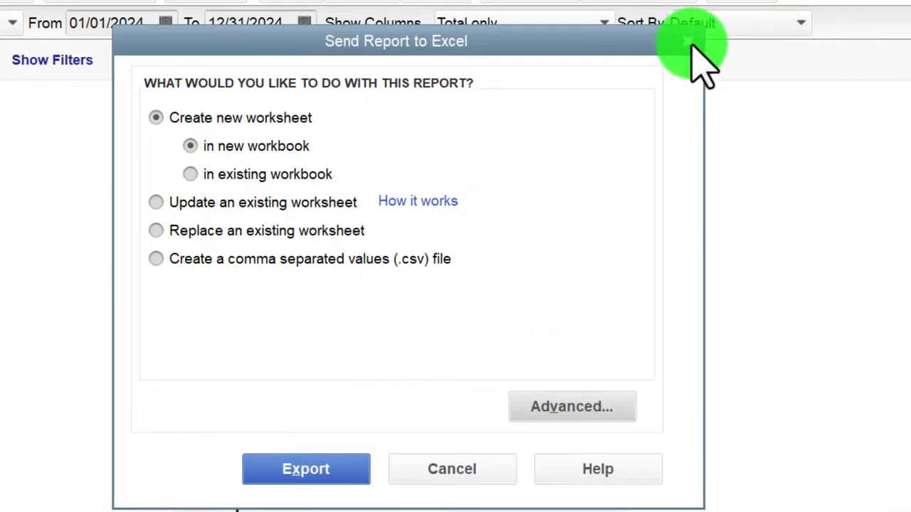
left_click(690, 42)
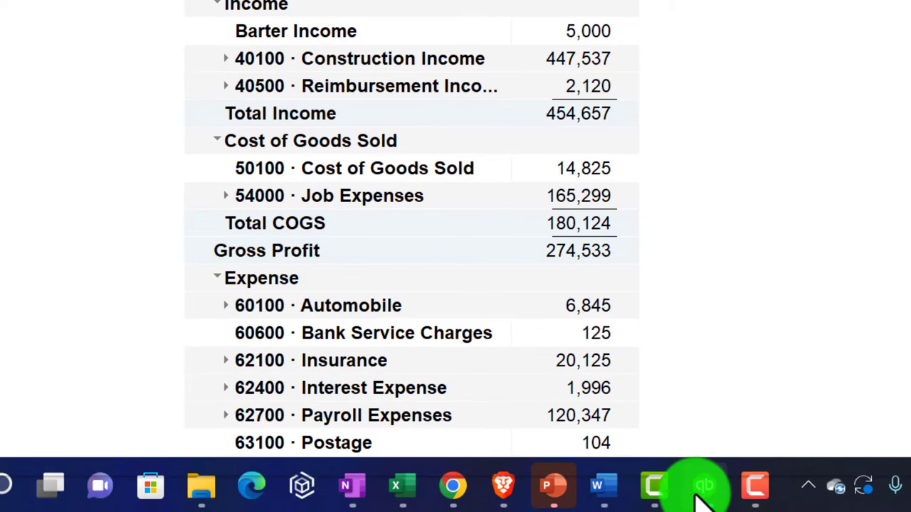
- Switch to the Month End Reports workbook in Excel, move the exported worksheet after BS Comp 2, rename it IS summ, and review its figures
left_click(697, 492)
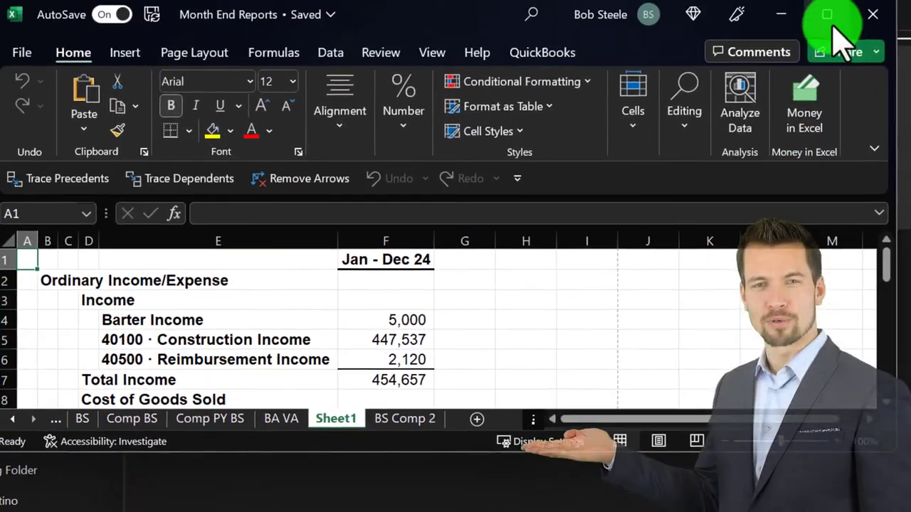
left_click(829, 21)
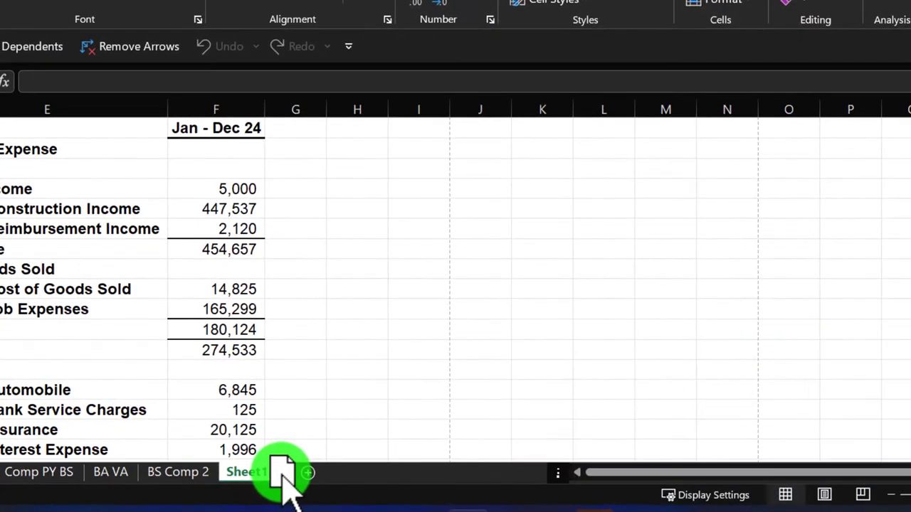
left_click(824, 494)
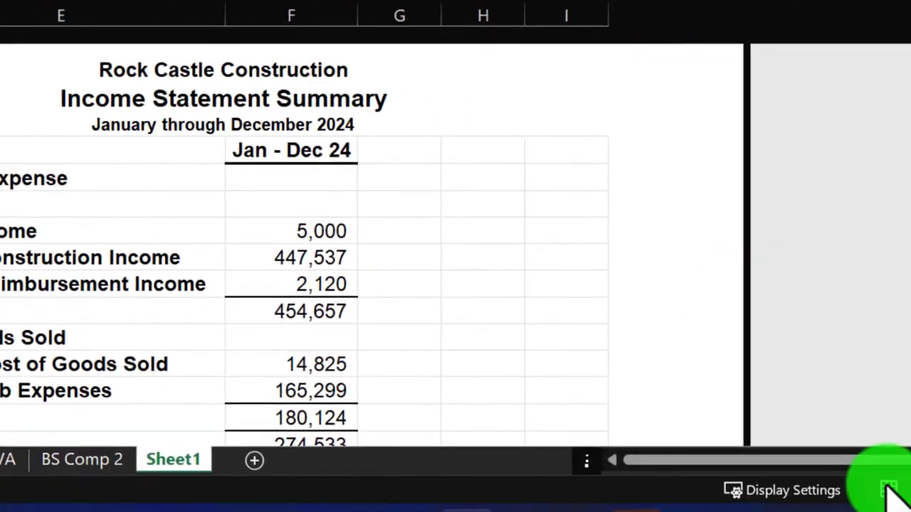
left_click(857, 484)
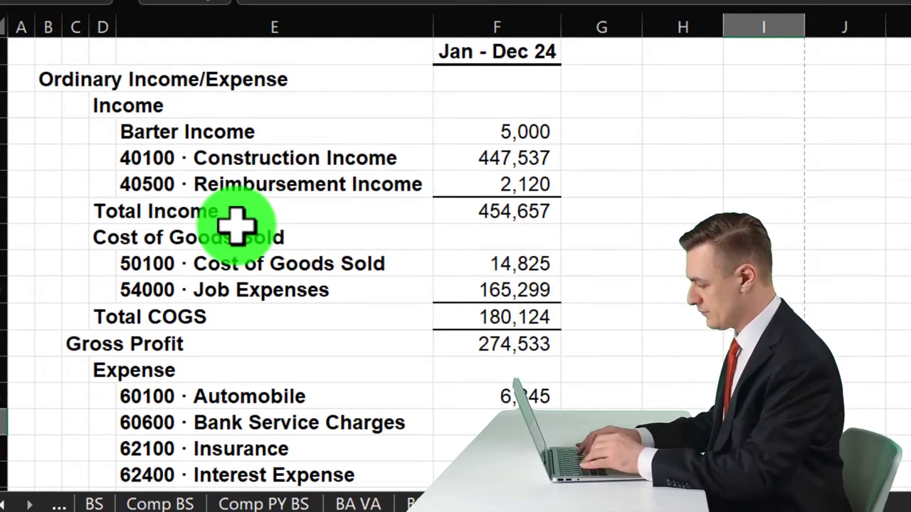
scroll(178, 173, "down", 3)
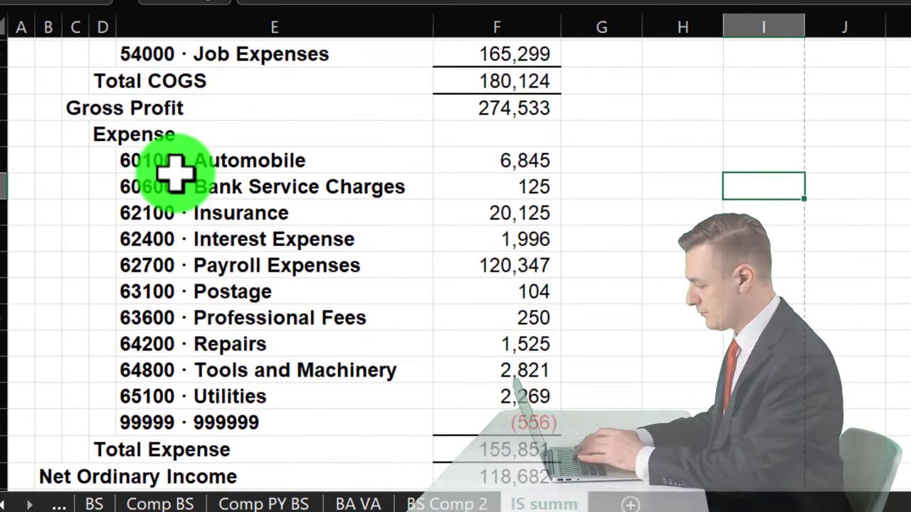
scroll(176, 173, "down", 3)
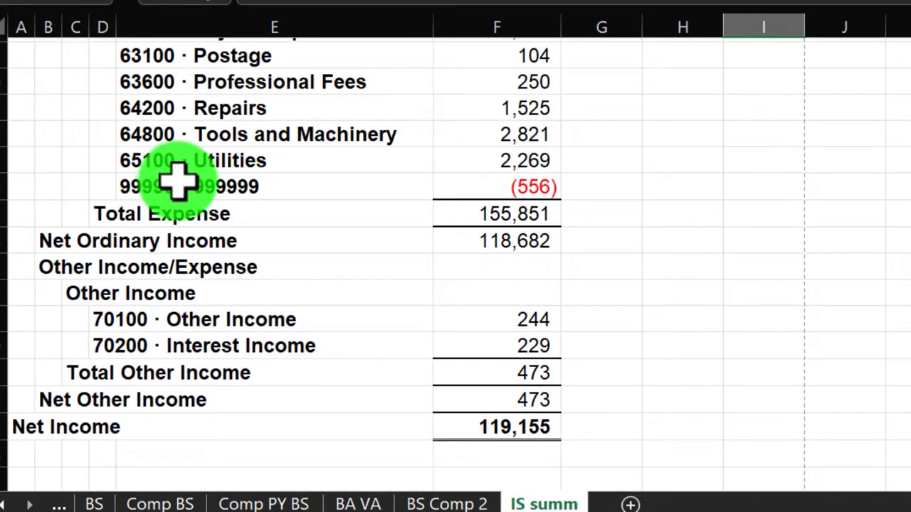
scroll(178, 183, "up", 8)
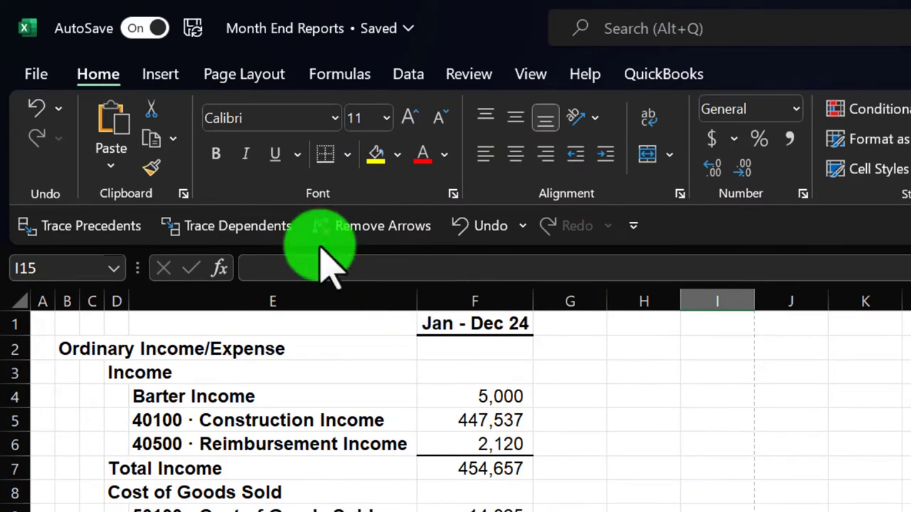
- Set up printing of the entire Month End Reports workbook with CutePDF Writer as the printer
left_click(35, 74)
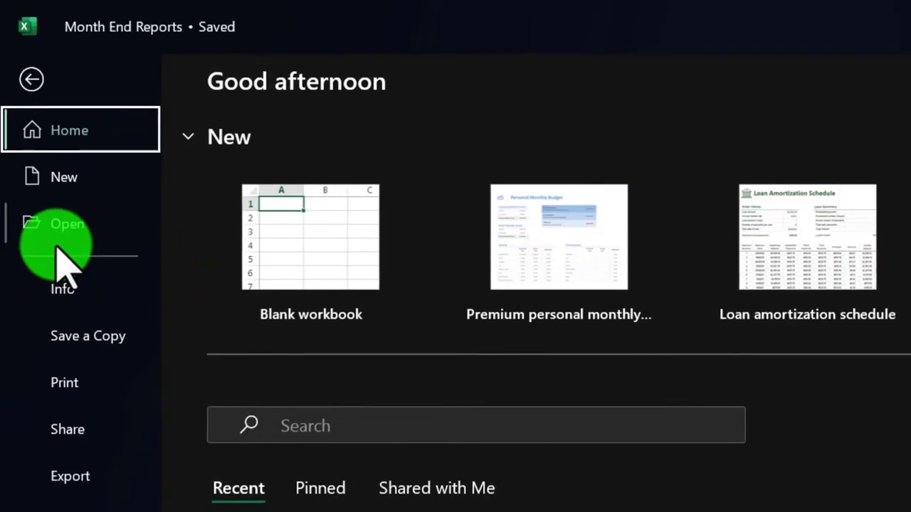
left_click(78, 391)
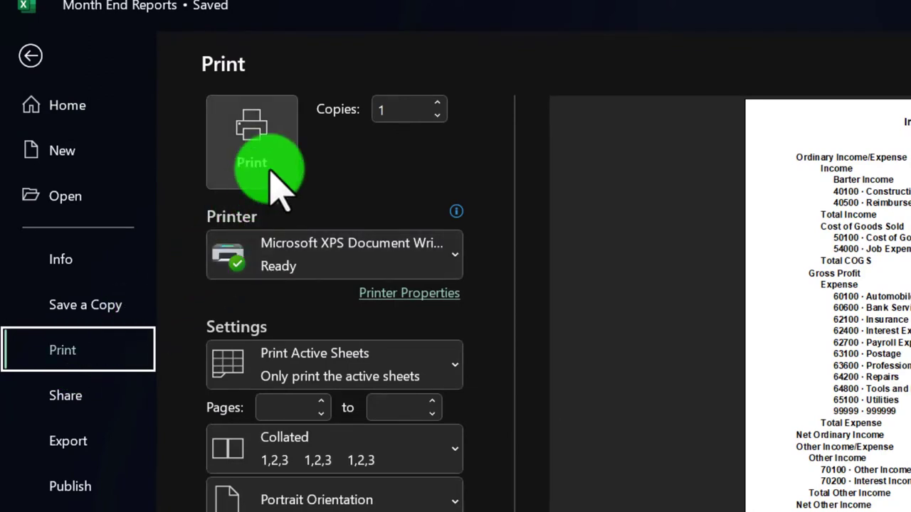
left_click(318, 270)
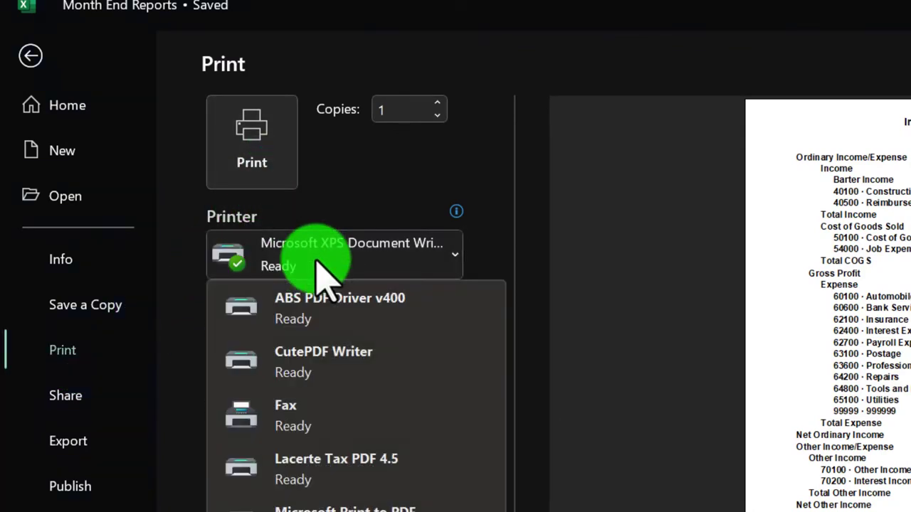
left_click(331, 358)
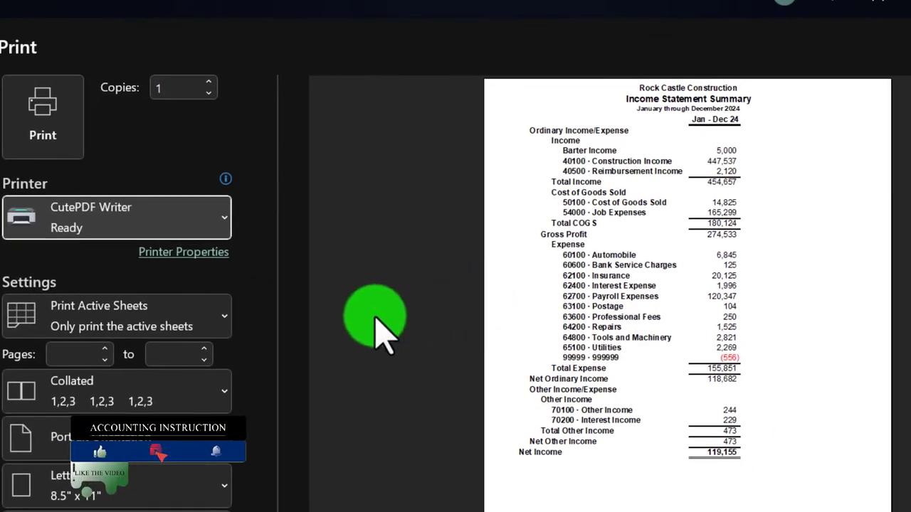
left_click(226, 317)
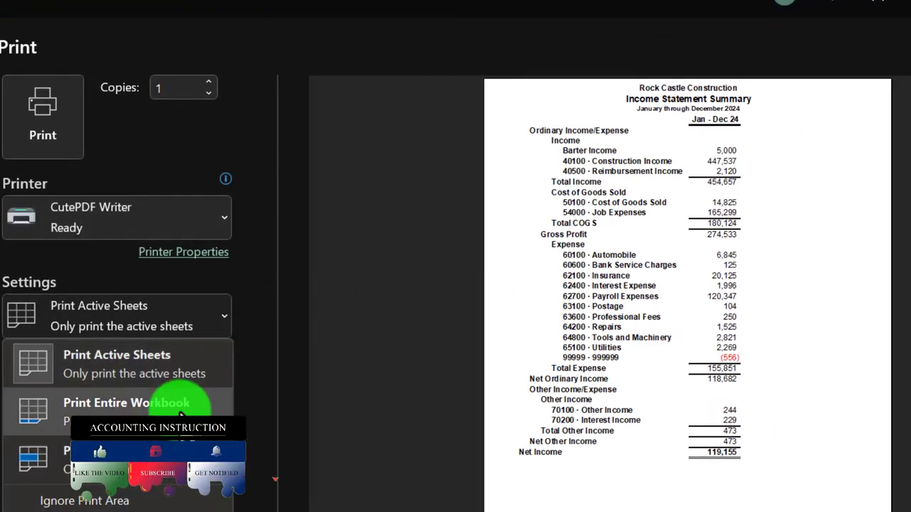
left_click(181, 416)
- Look through the print preview pages of the whole workbook and return to the worksheet without printing
scroll(555, 370, "down", 3)
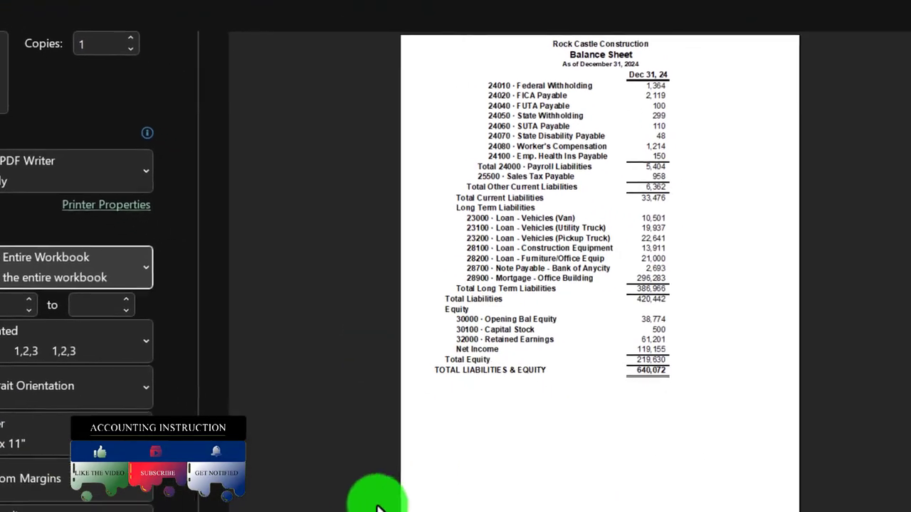
scroll(451, 359, "down", 5)
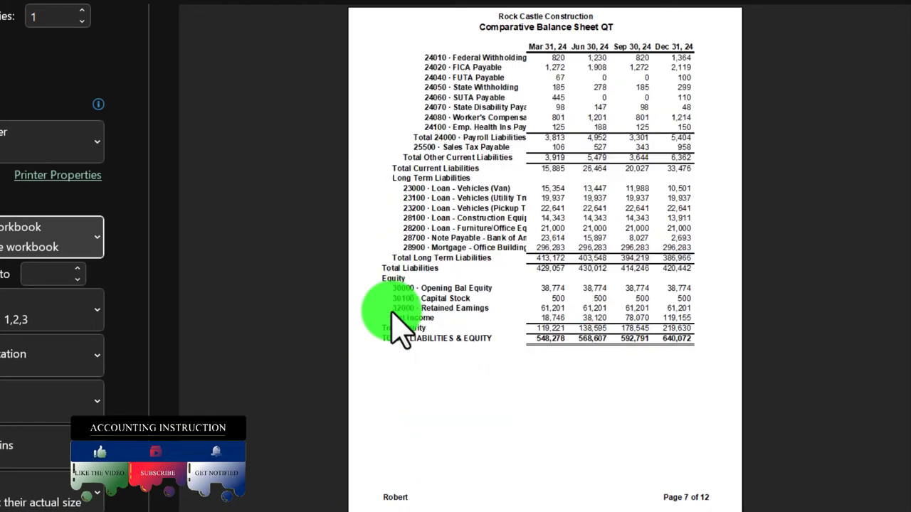
scroll(401, 330, "down", 4)
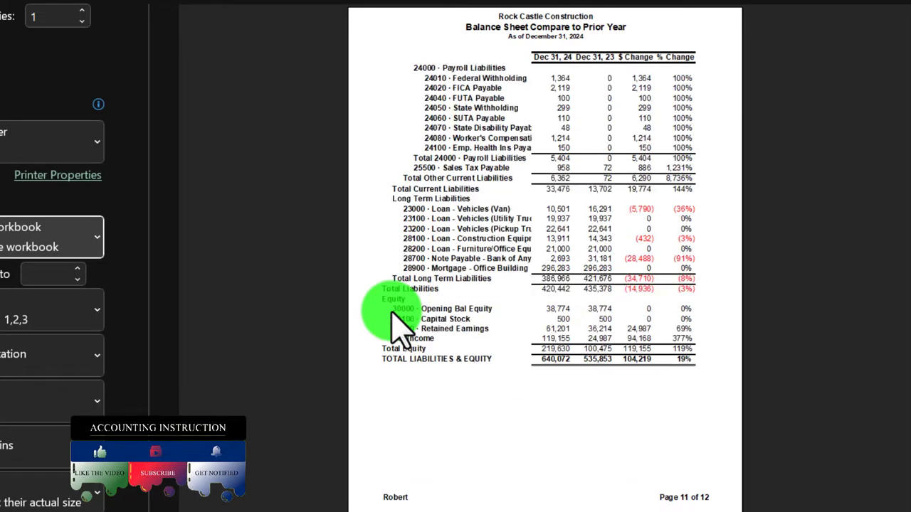
scroll(401, 329, "down", 1)
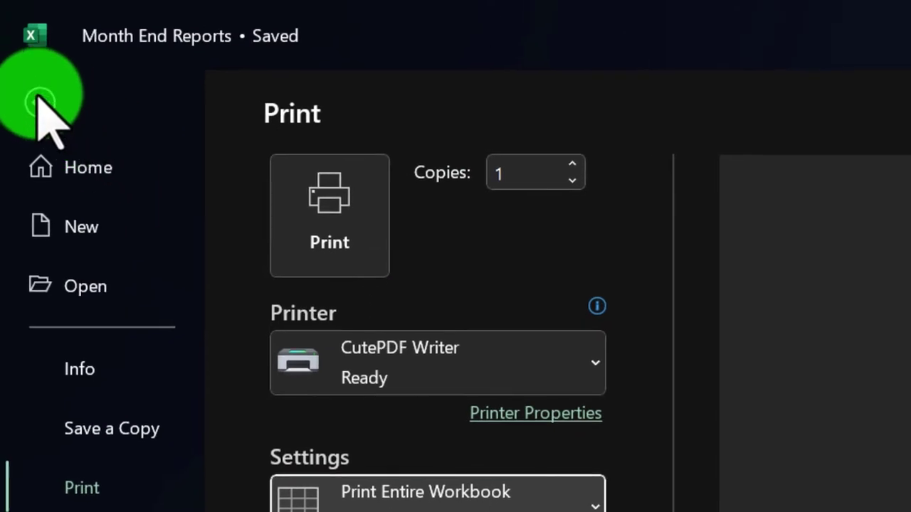
left_click(39, 103)
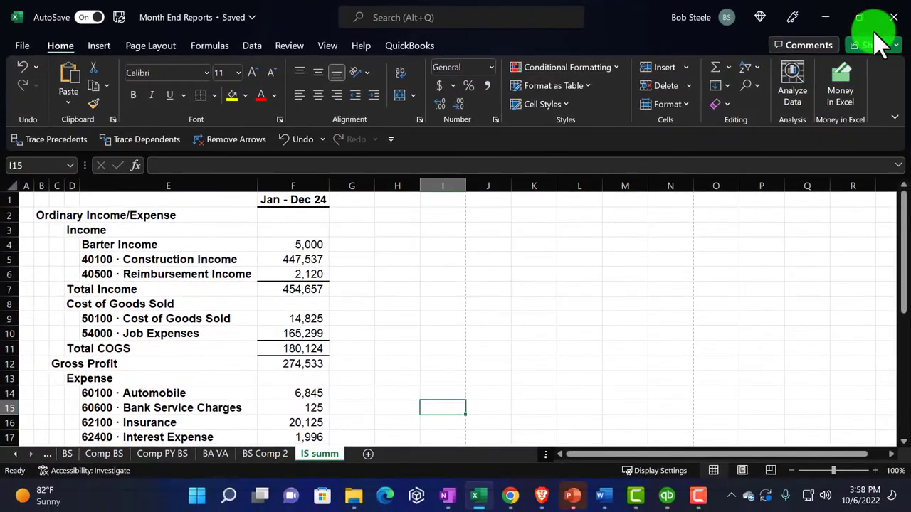
- Close the workbook, switch back to QuickBooks, and replace the open summary report by running the memorized report 8 Income Statement Standard
left_click(893, 17)
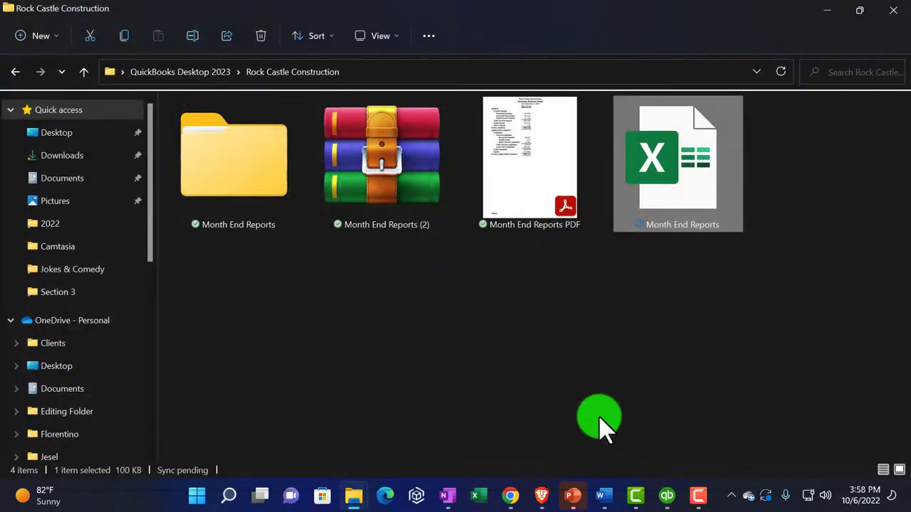
left_click(660, 498)
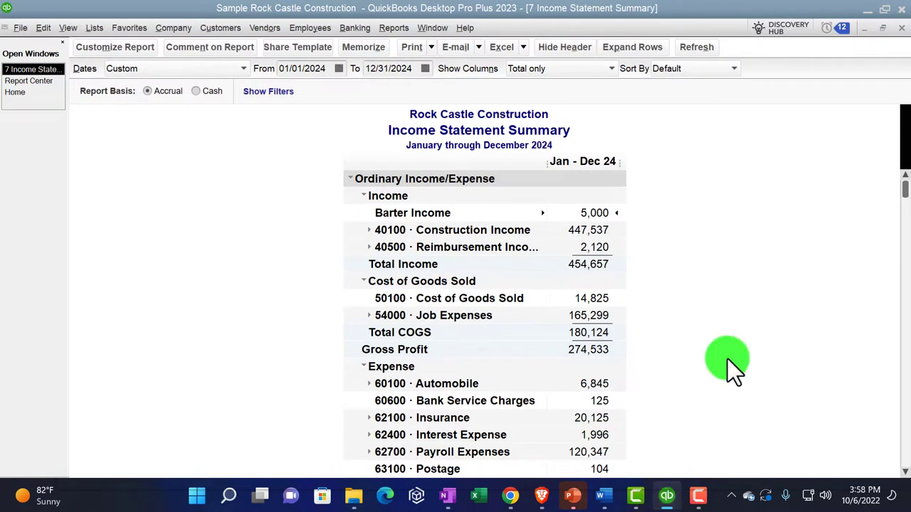
left_click(900, 28)
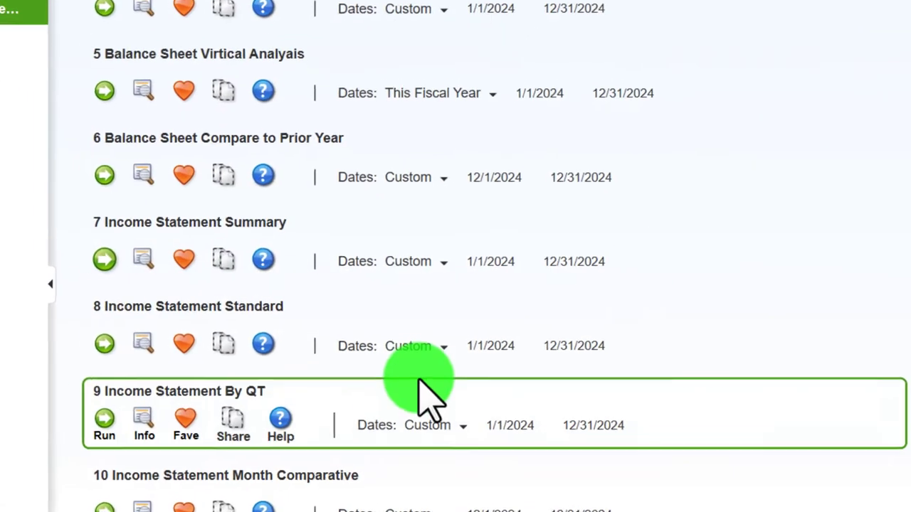
left_click(81, 340)
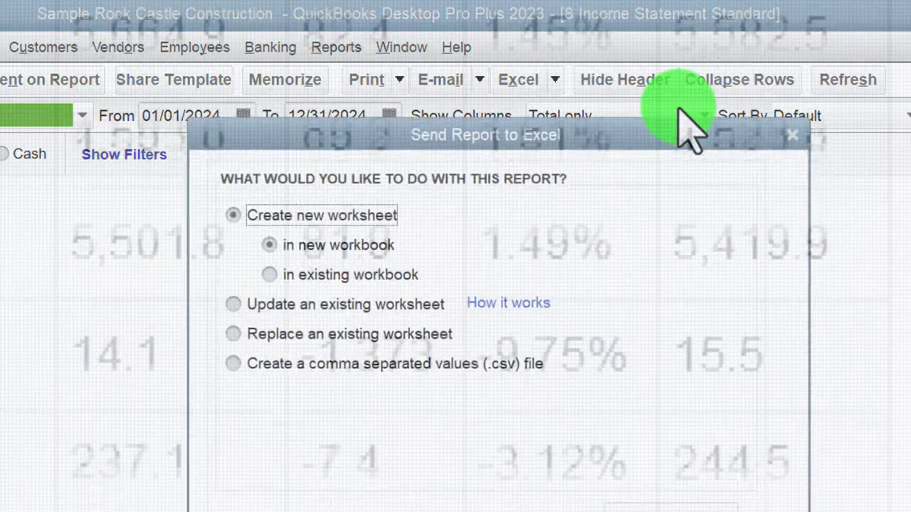
- Export the Income Statement Standard as a new worksheet in the existing Month End Reports workbook in the Rock Castle Construction folder
left_click(271, 275)
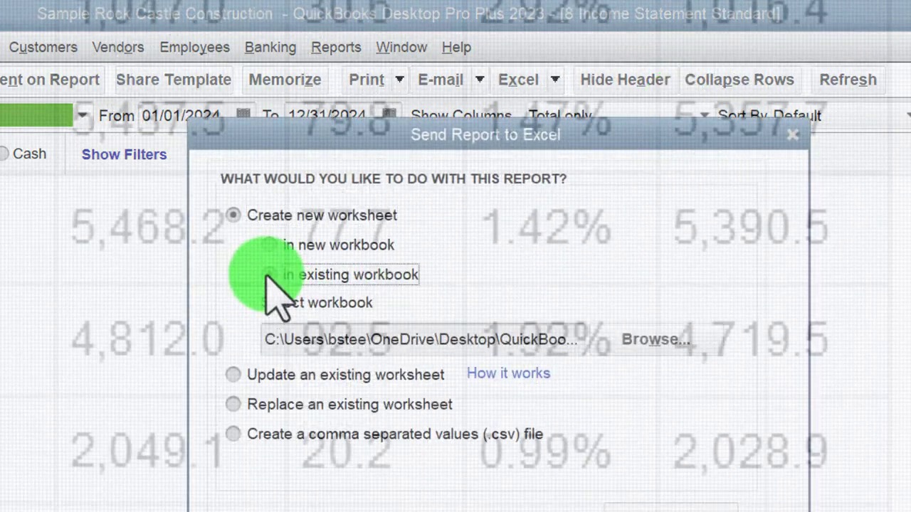
left_click(651, 340)
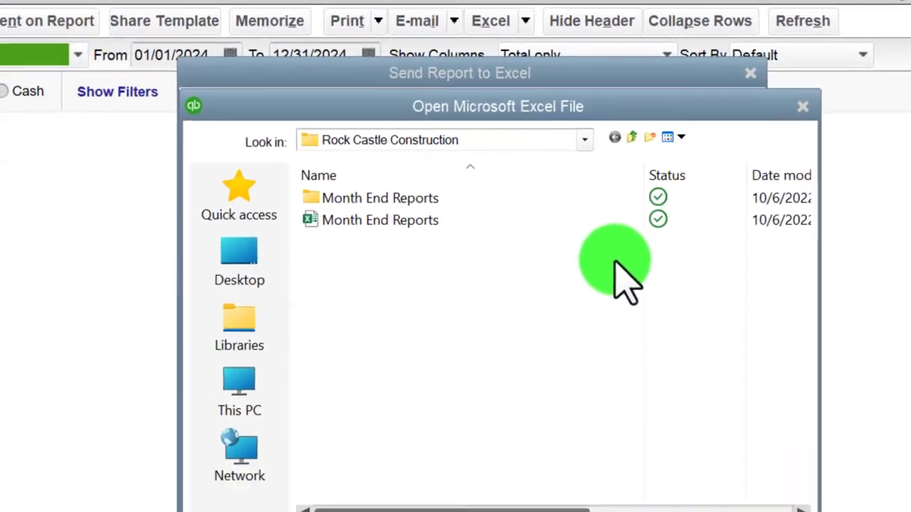
left_click(740, 475)
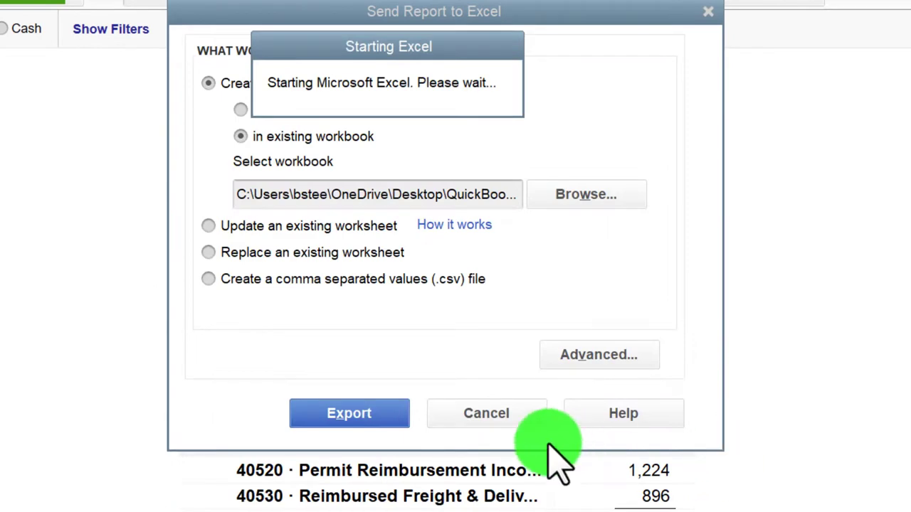
left_click(348, 425)
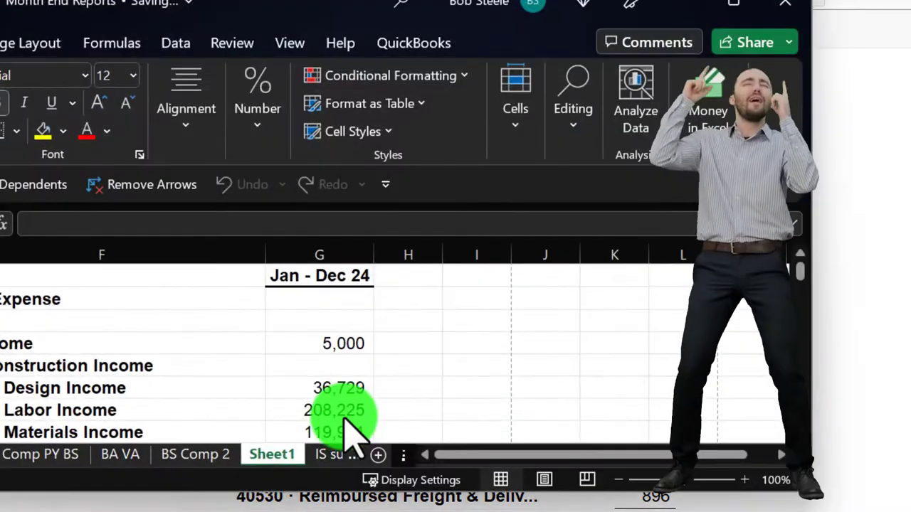
- Maximize the Excel workbook, move the exported worksheet after IS summ, check it in Page Layout view, and rename it IS st
double_click(740, 14)
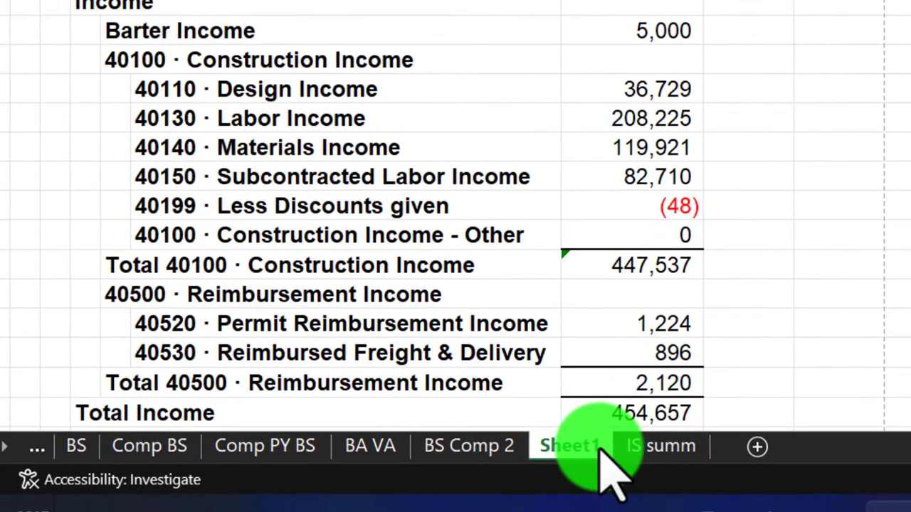
mouse_move(600, 446)
left_mouse_down()
mouse_move(608, 456)
mouse_move(668, 440)
mouse_move(733, 455)
left_mouse_up()
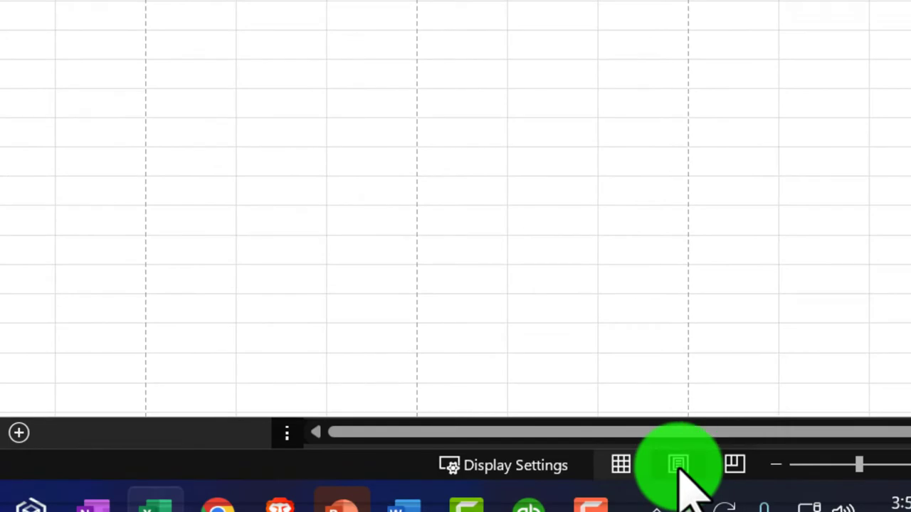
left_click(678, 465)
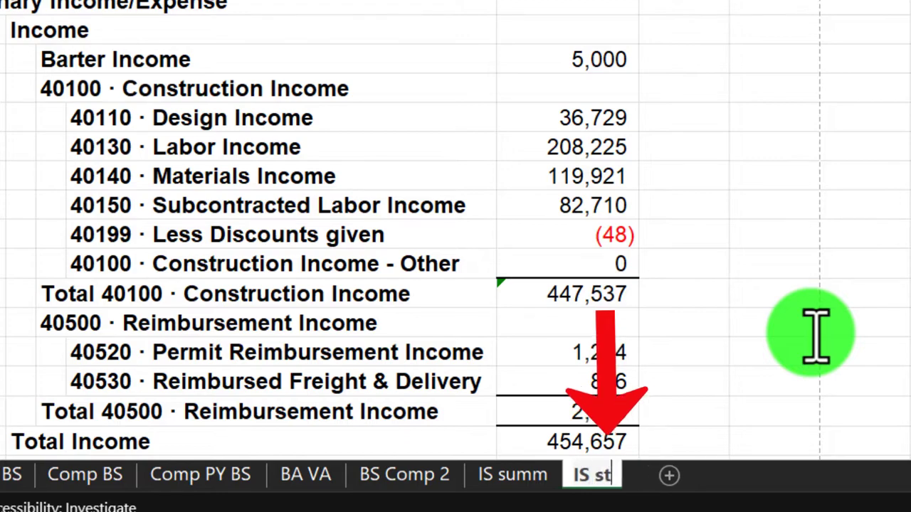
left_click(816, 333)
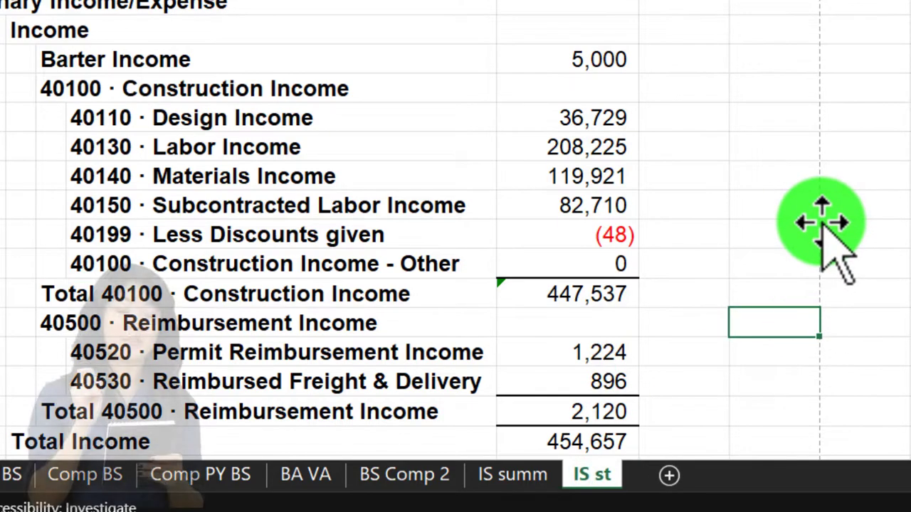
- Look over the IS st worksheet, switch to QuickBooks, and run the memorized report 9 Income Statement By QT
scroll(820, 240, "down", 1)
scroll(820, 240, "down", 12)
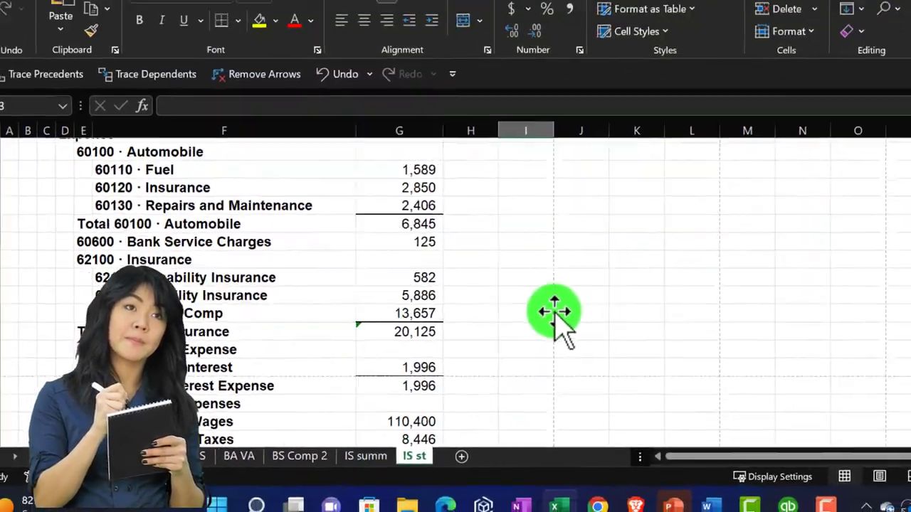
scroll(477, 333, "up", 12)
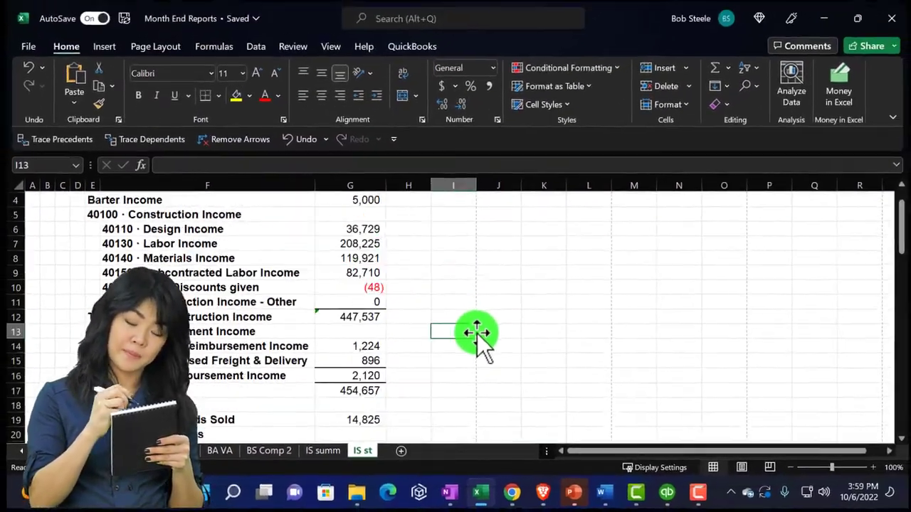
key("alt+Tab")
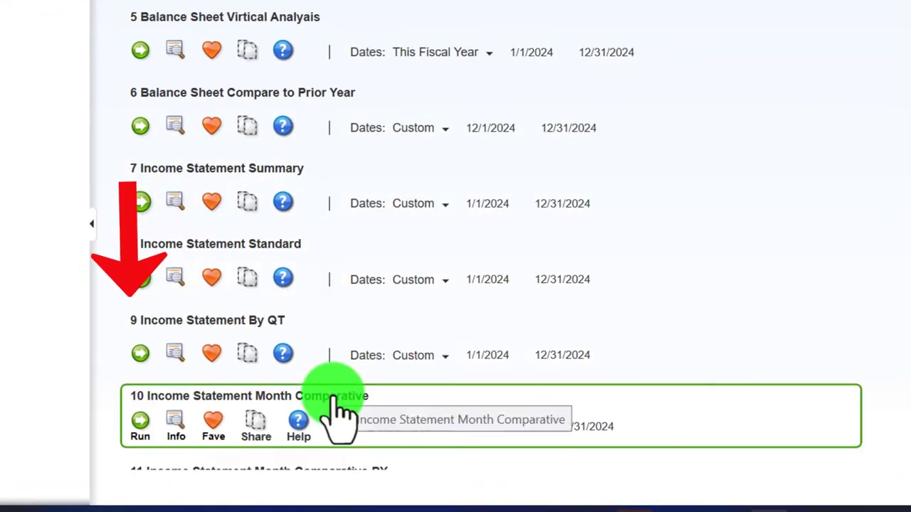
left_click(140, 346)
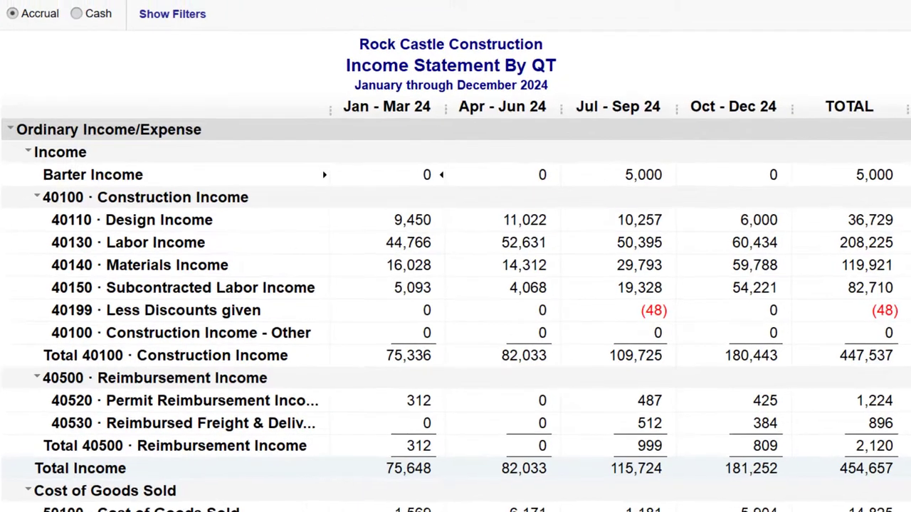
- Export the Income Statement By QT as a new worksheet in the existing Month End Reports workbook
left_click(461, 32)
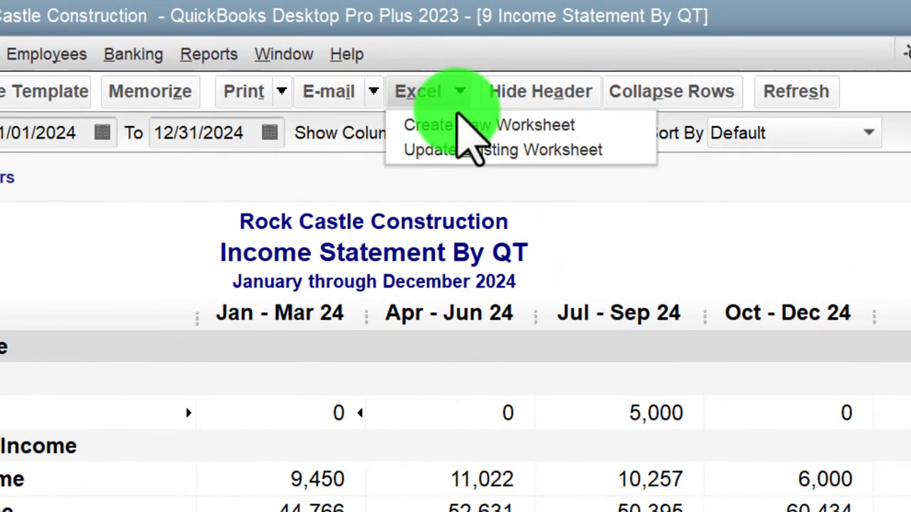
left_click(459, 125)
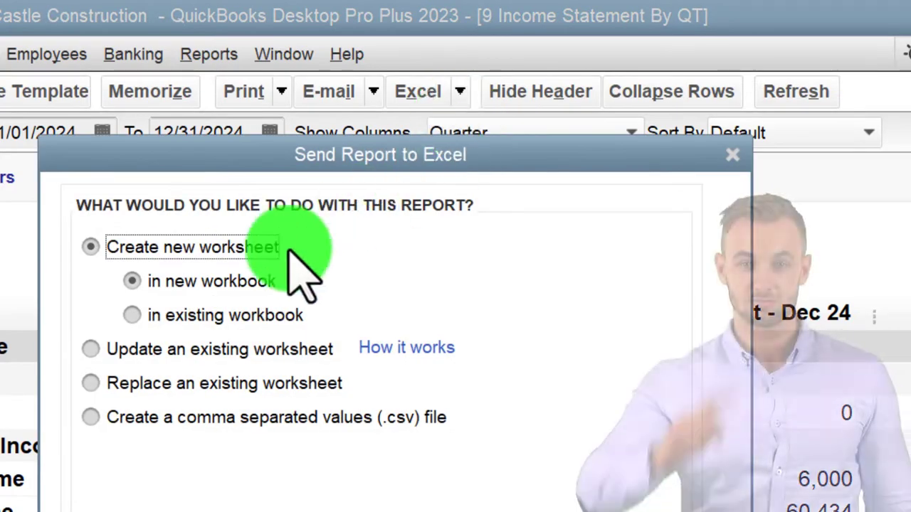
left_click(172, 317)
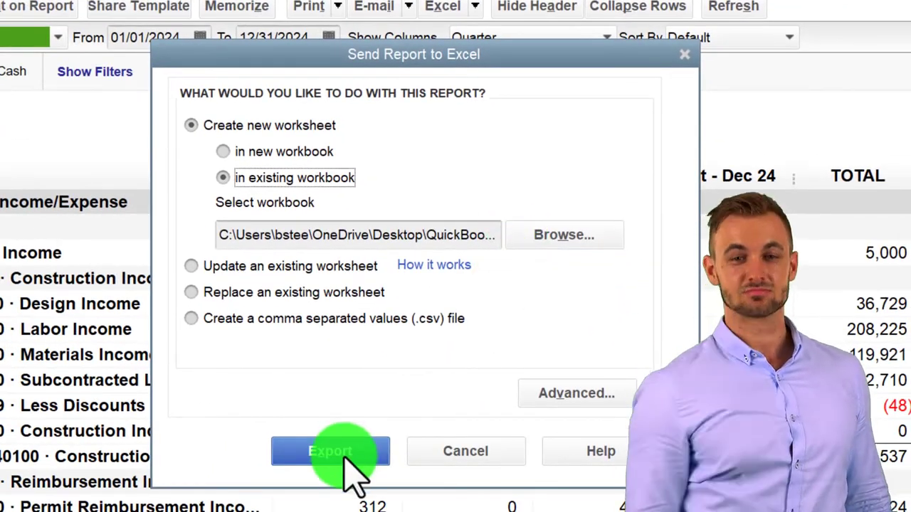
left_click(346, 456)
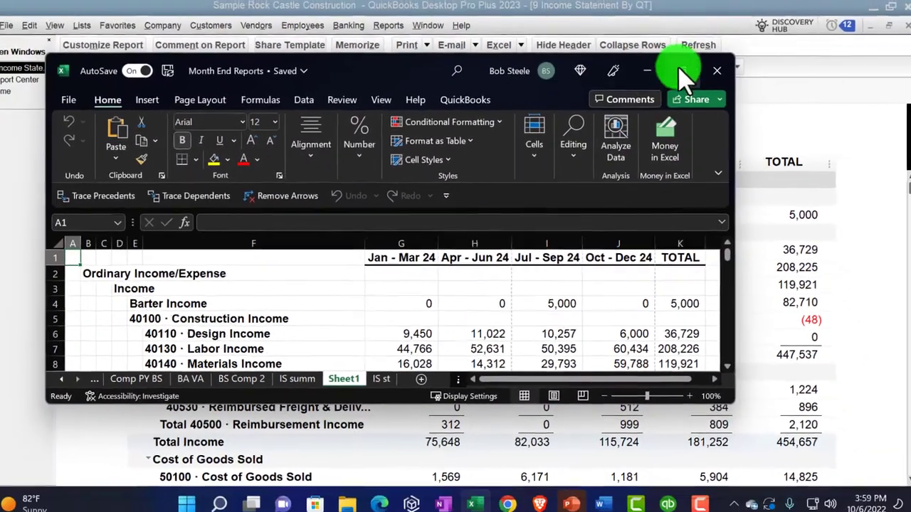
- Maximize the Excel workbook, move the exported worksheet after IS st, check it in Page Layout view, and rename it IS QT
left_click(680, 71)
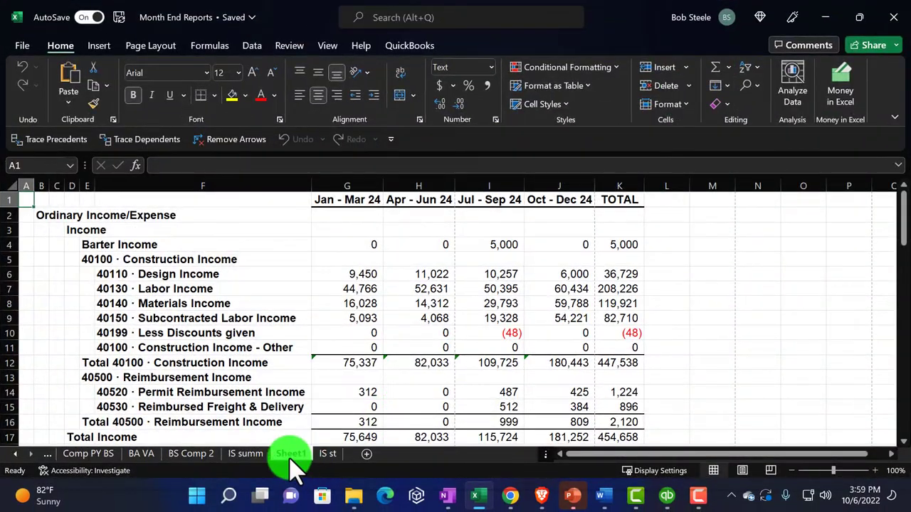
left_click_drag(291, 459, 314, 462)
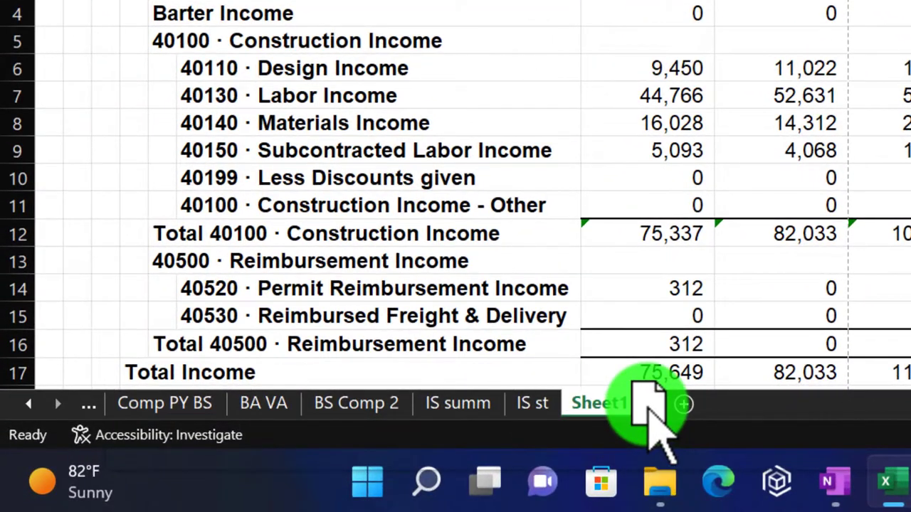
left_click_drag(649, 412, 649, 412)
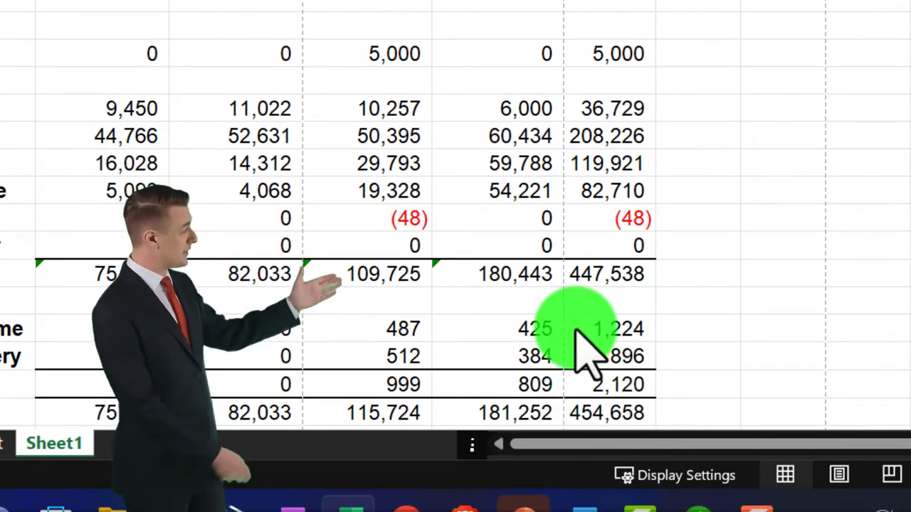
left_click(838, 474)
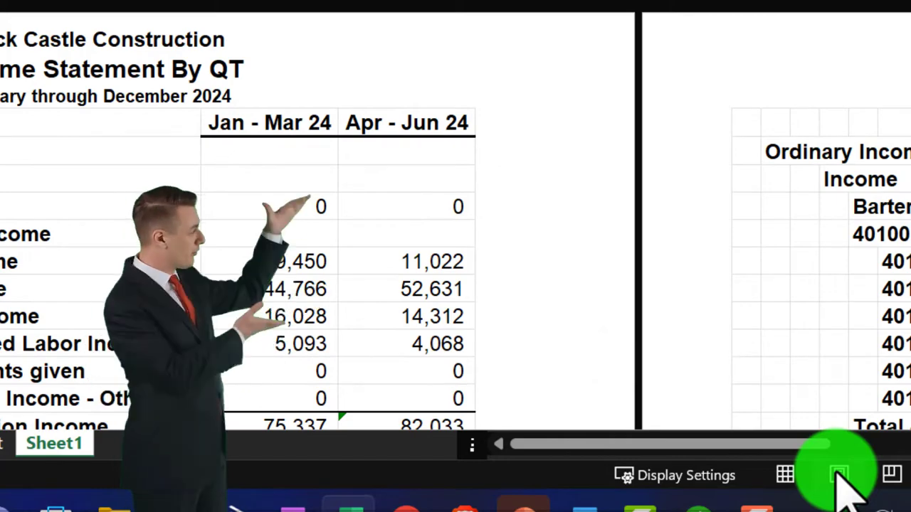
left_click(784, 474)
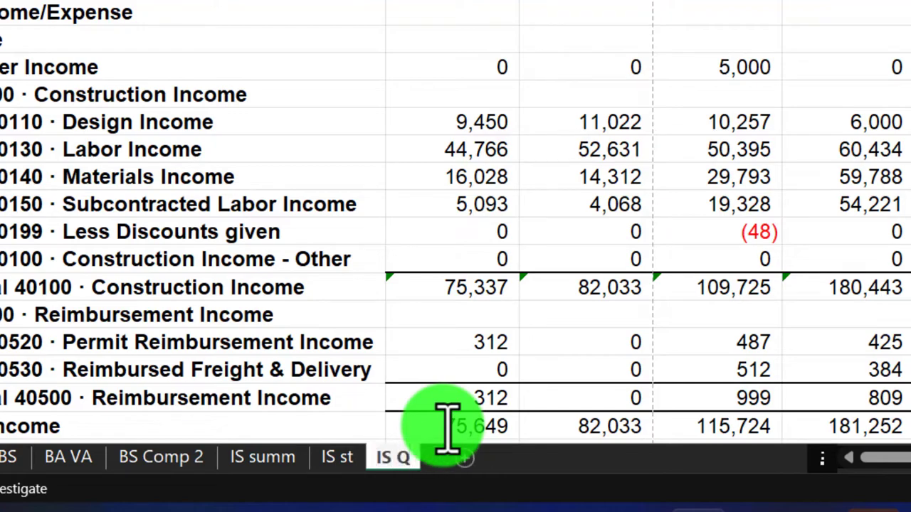
left_click(445, 342)
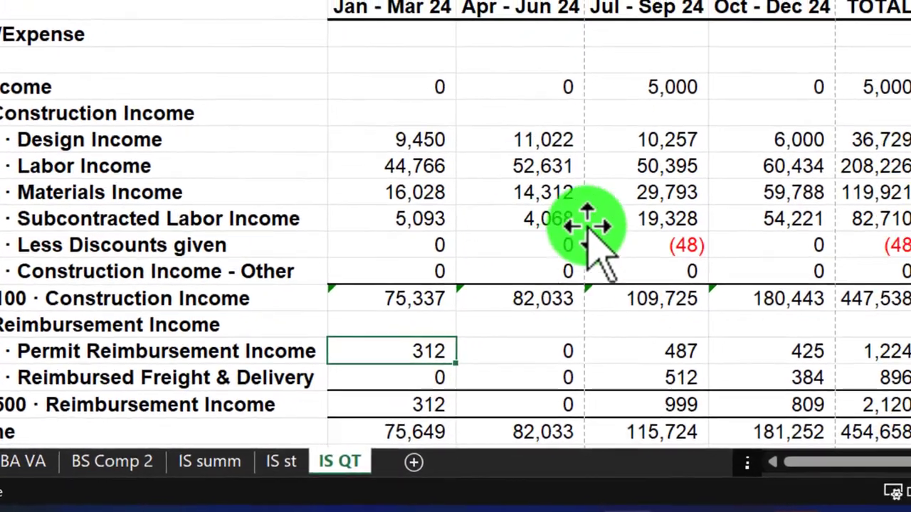
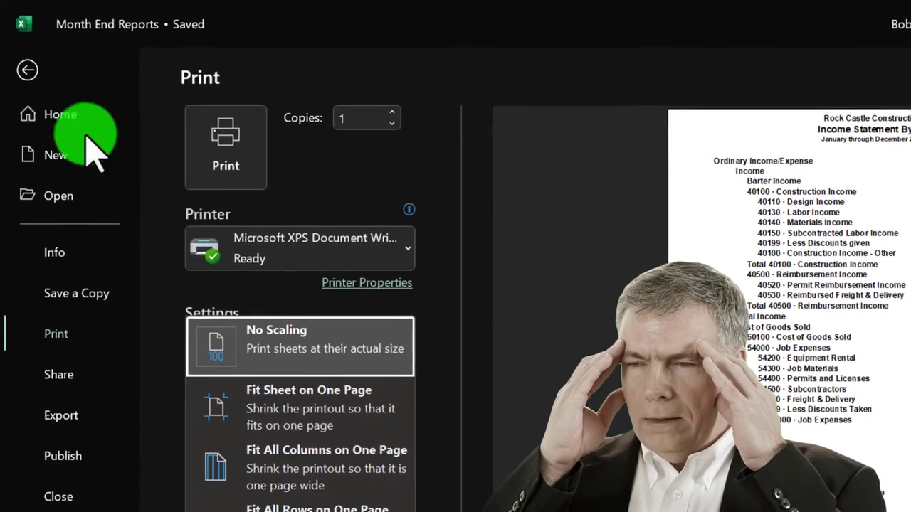
- Leave the print settings without printing and slightly narrow column F of the IS QT worksheet
left_click(26, 69)
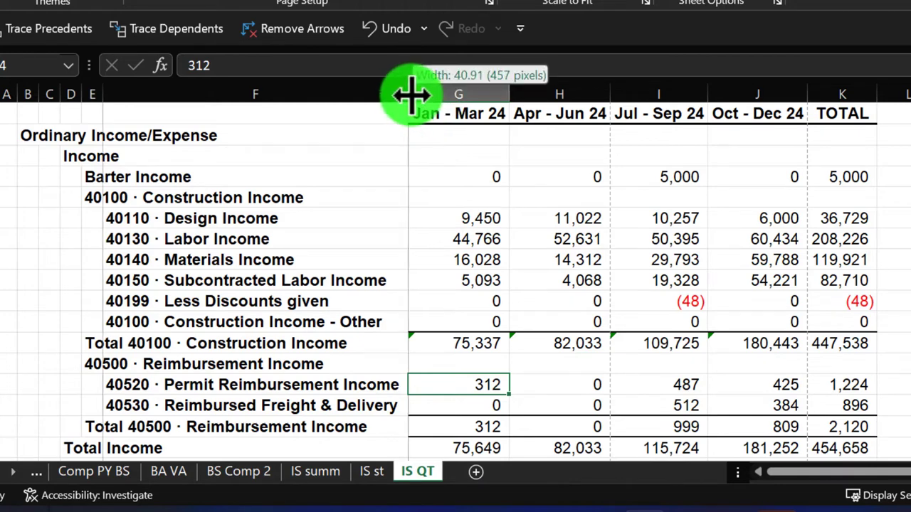
left_click_drag(406, 94, 402, 95)
scroll(252, 263, "down", 1)
scroll(252, 263, "up", 1)
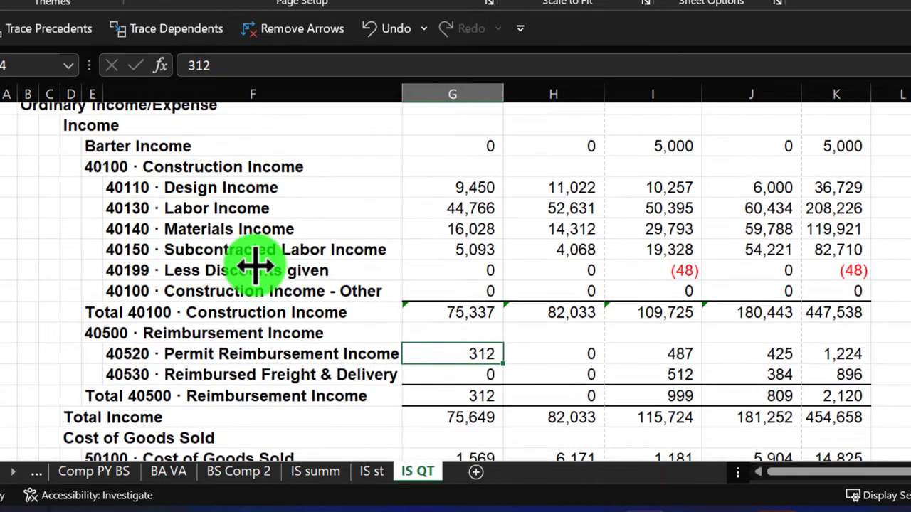
- Move the Net Income label from cell A75 to B75 so that column A is empty
left_click(10, 107)
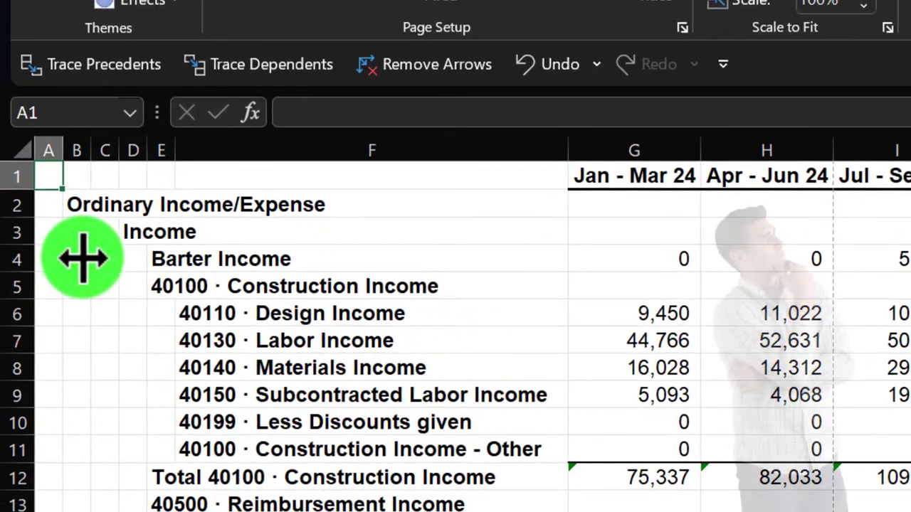
scroll(83, 258, "down", 6)
scroll(84, 258, "down", 14)
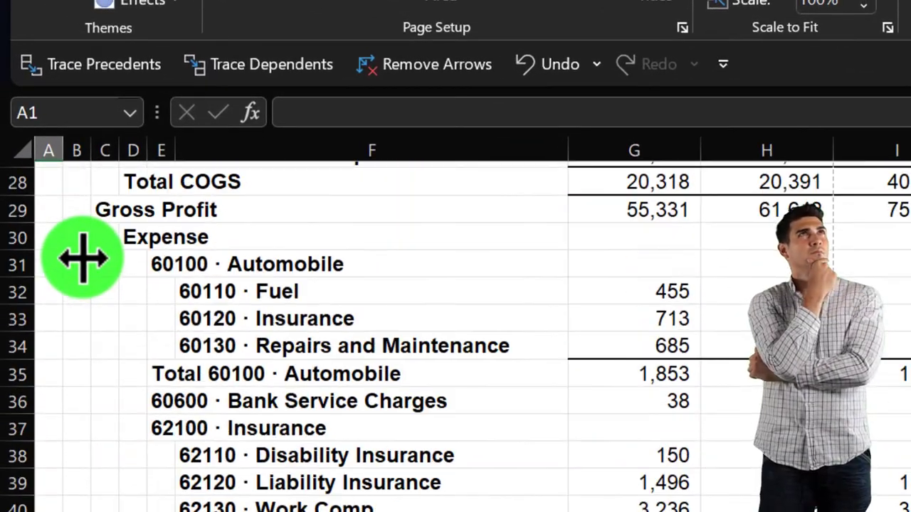
scroll(83, 258, "down", 2)
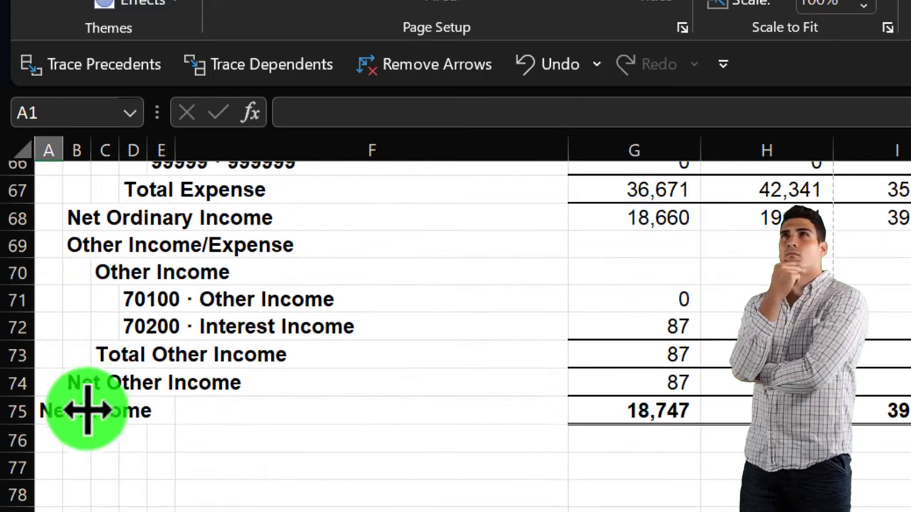
left_click(44, 416)
left_click_drag(43, 426, 71, 425)
scroll(79, 470, "up", 20)
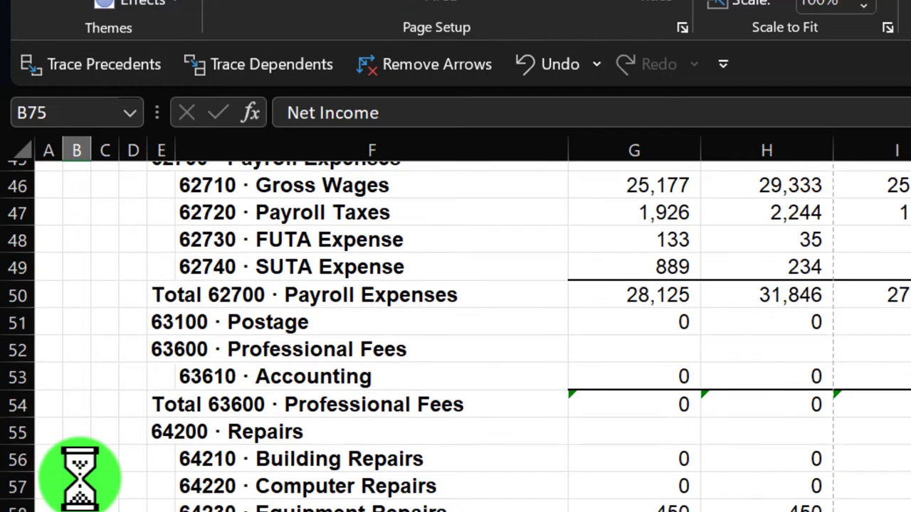
- Delete the empty column A from the IS QT worksheet
left_click(44, 148)
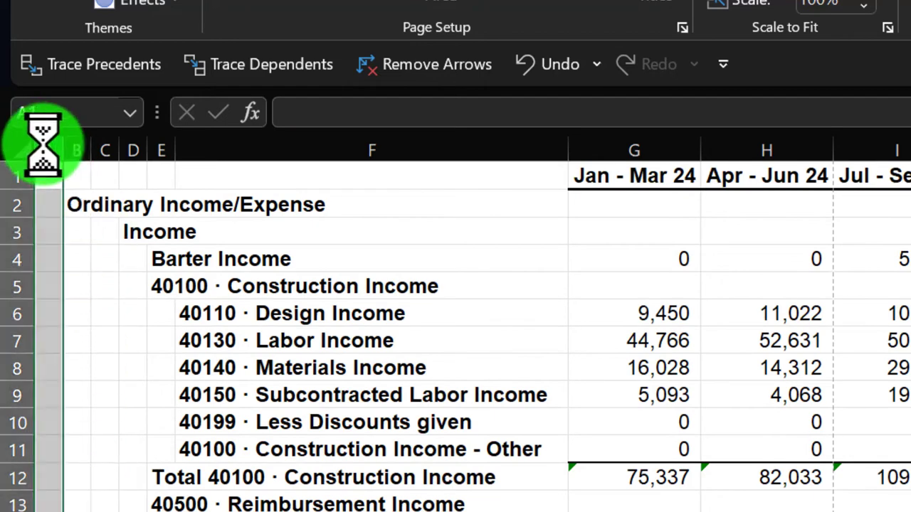
right_click(53, 204)
left_click(111, 435)
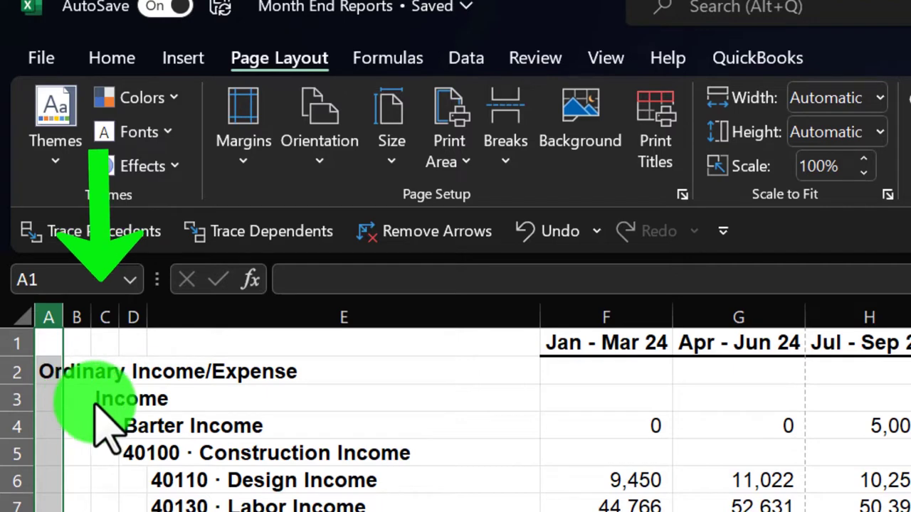
- Set the page orientation of the IS QT worksheet to landscape
left_click(76, 318)
left_click(105, 318)
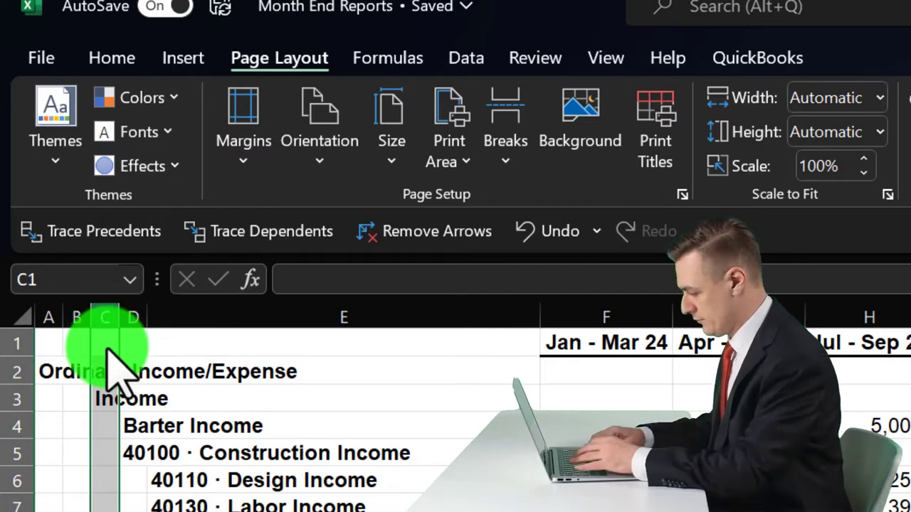
left_click(333, 155)
left_click(378, 285)
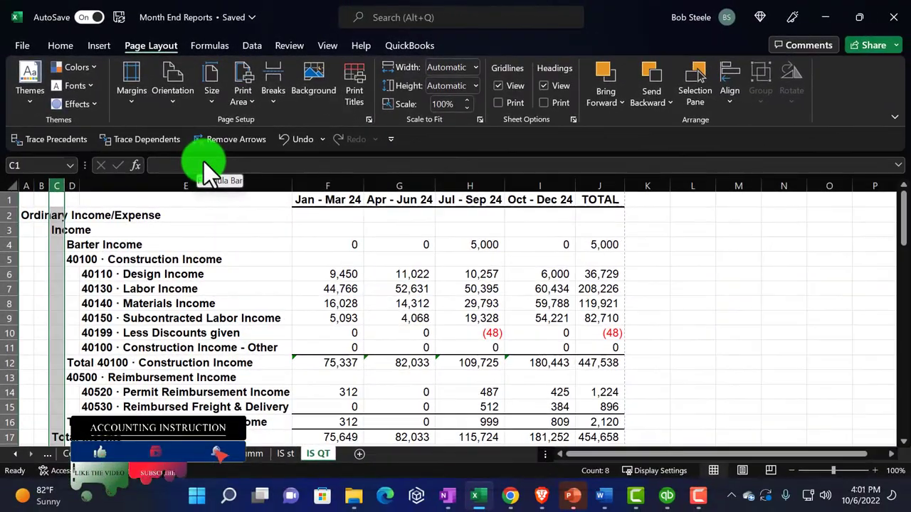
left_click(328, 338)
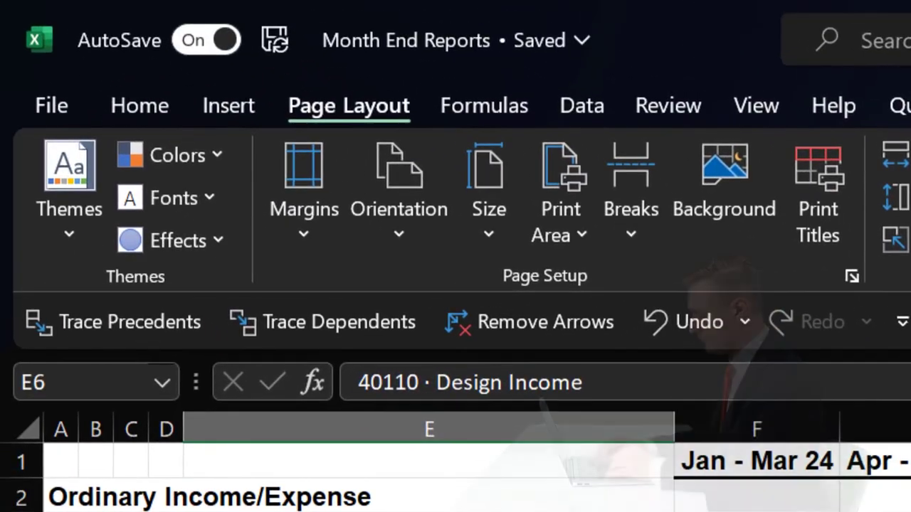
left_click(359, 201)
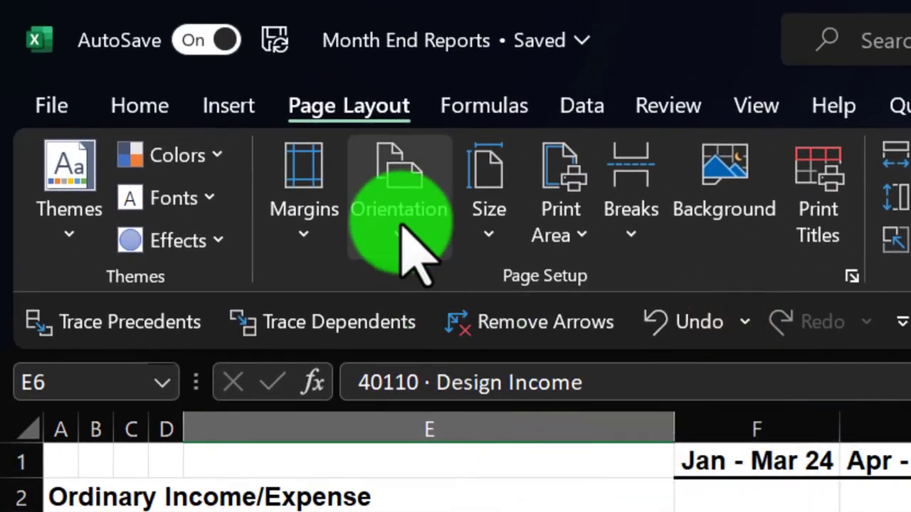
left_click(402, 227)
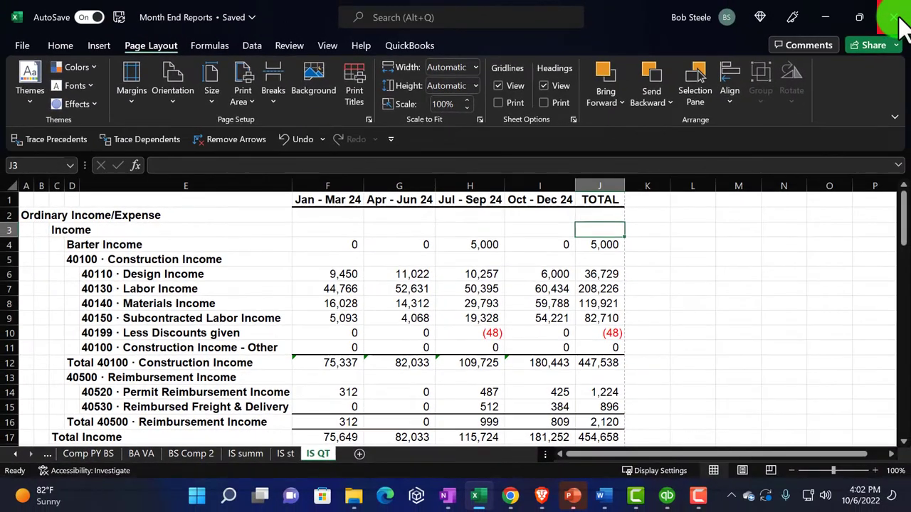
- Close the workbook and the quarterly report in QuickBooks, and run the memorized report 10 Income Statement Month Comparative
left_click(895, 19)
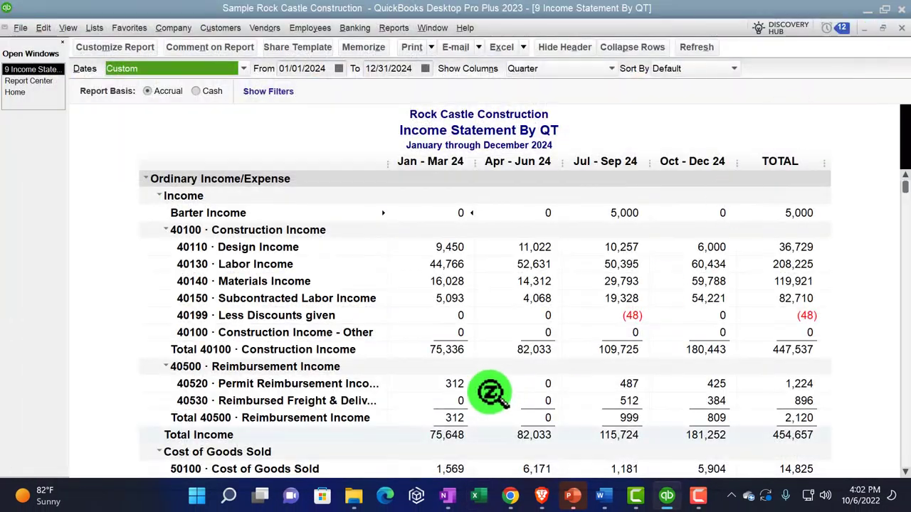
left_click(897, 28)
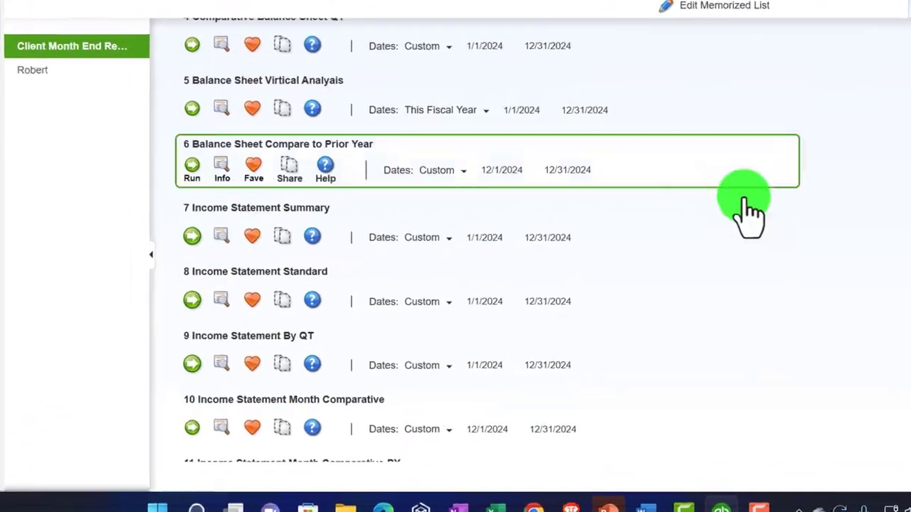
scroll(589, 397, "down", 1)
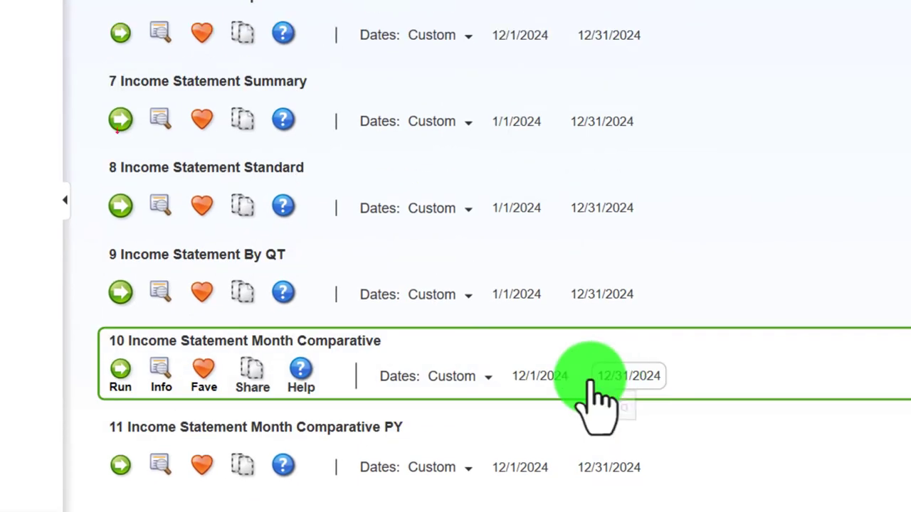
scroll(214, 292, "down", 1)
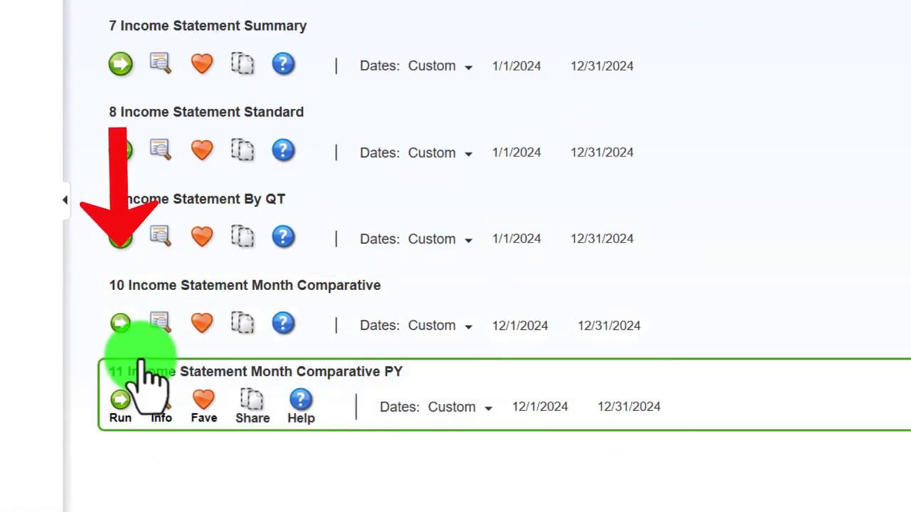
left_click(120, 314)
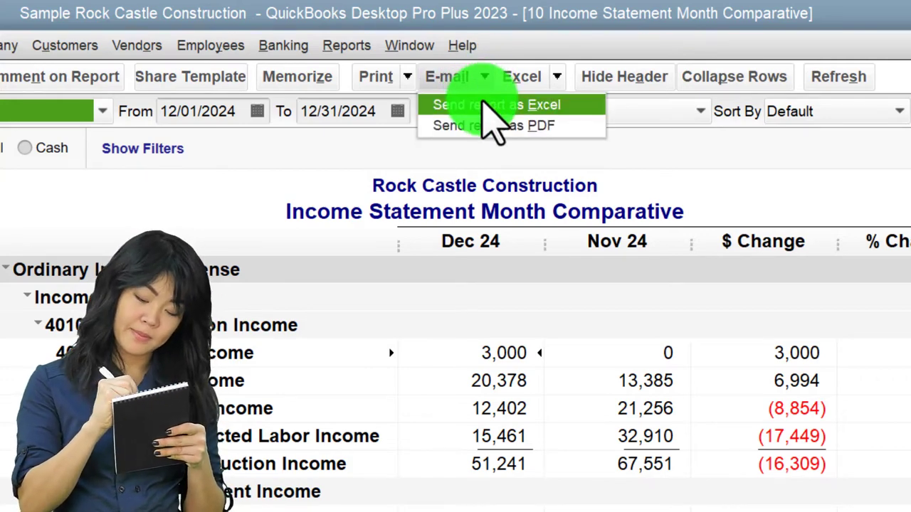
left_click(484, 105)
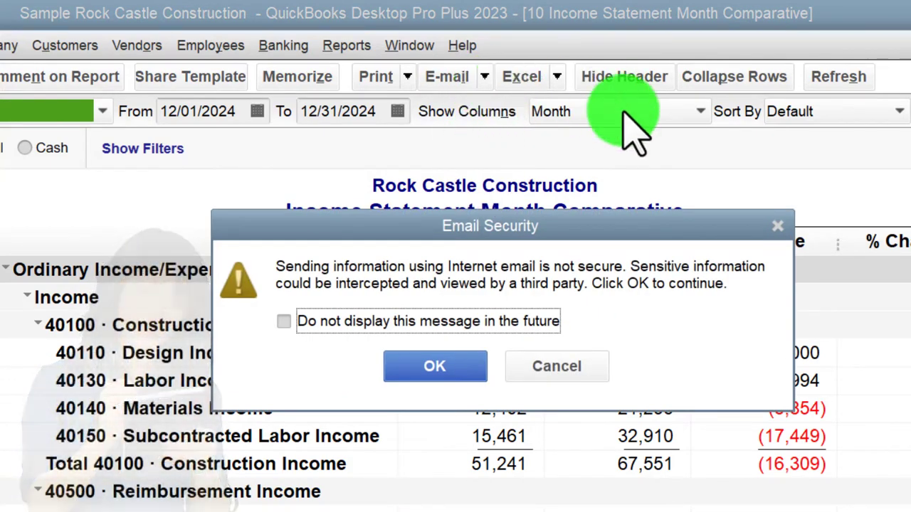
left_click(780, 226)
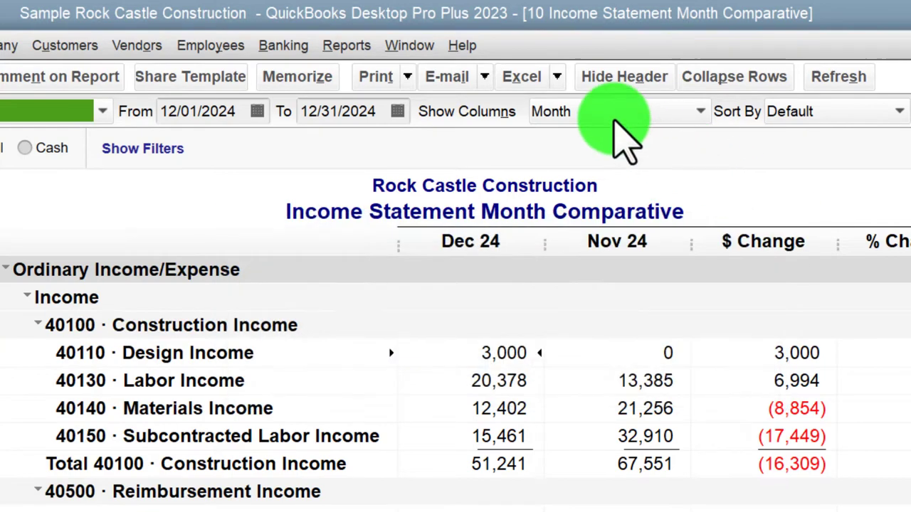
- Export the Income Statement Month Comparative report as a new worksheet in the existing Month End Reports workbook
left_click(555, 77)
left_click(523, 102)
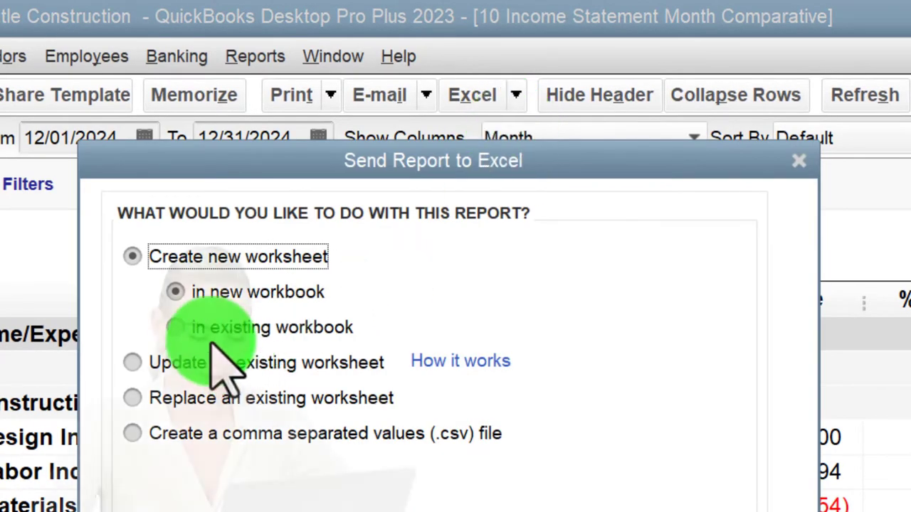
left_click(213, 334)
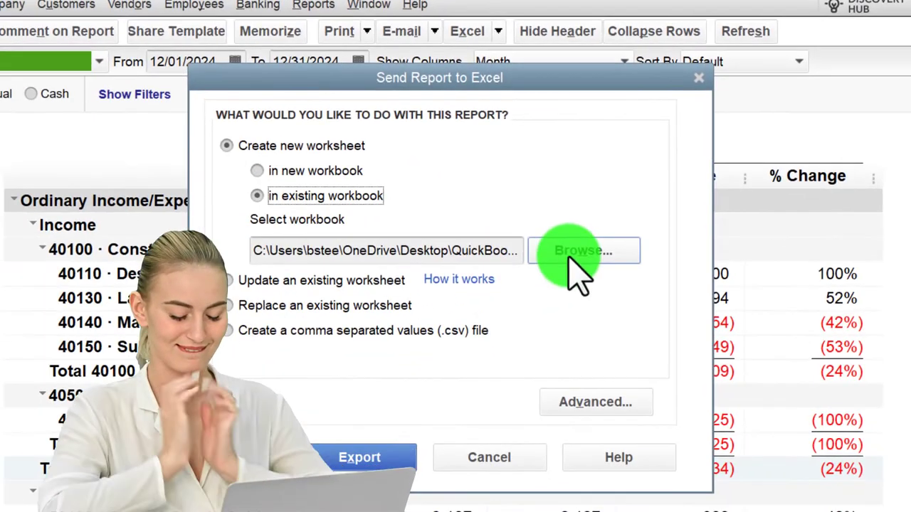
left_click(359, 458)
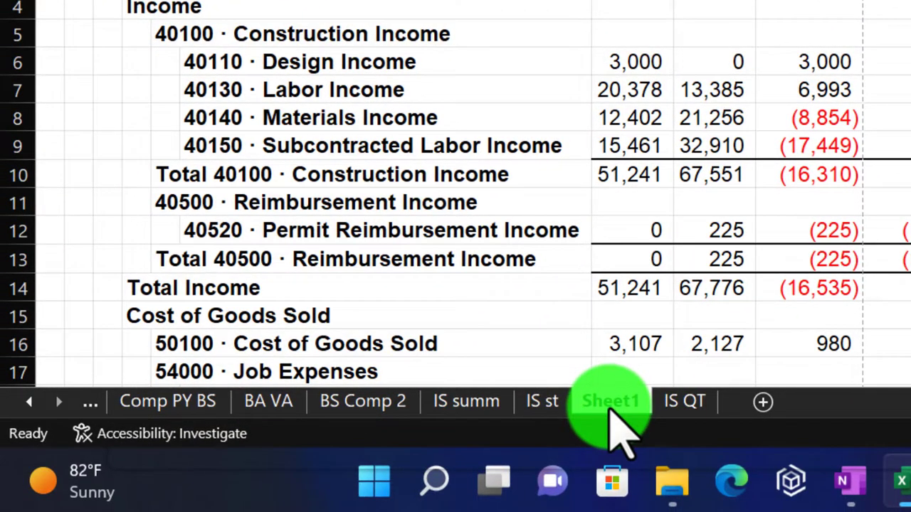
- Move the newly exported worksheet behind IS QT and rename it IS month
left_click_drag(608, 410, 730, 403)
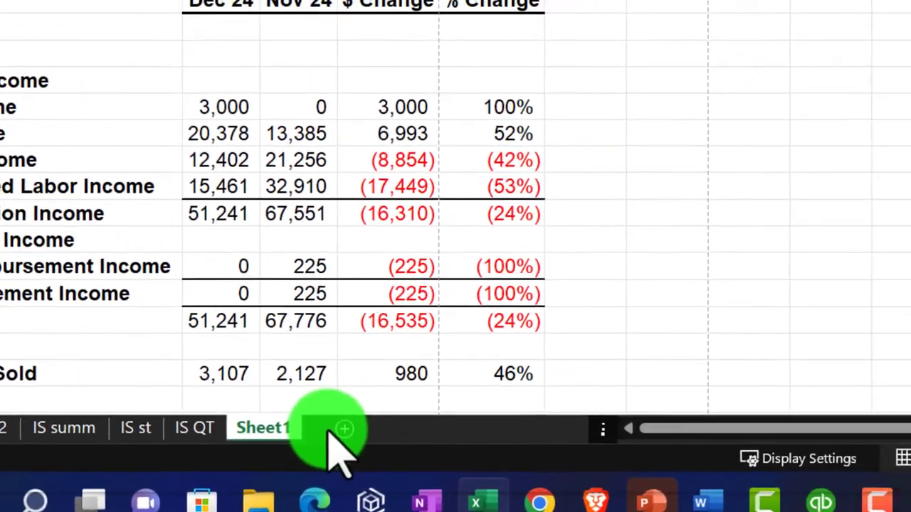
left_click(829, 462)
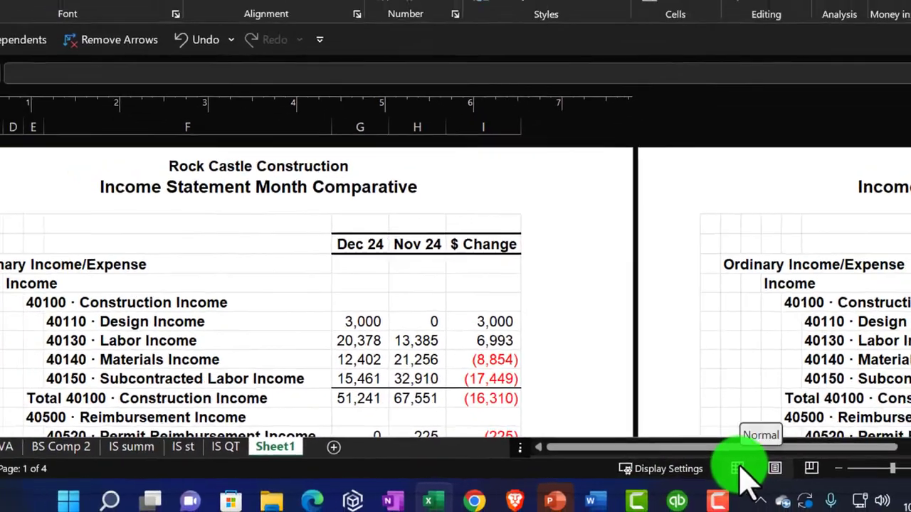
left_click(775, 465)
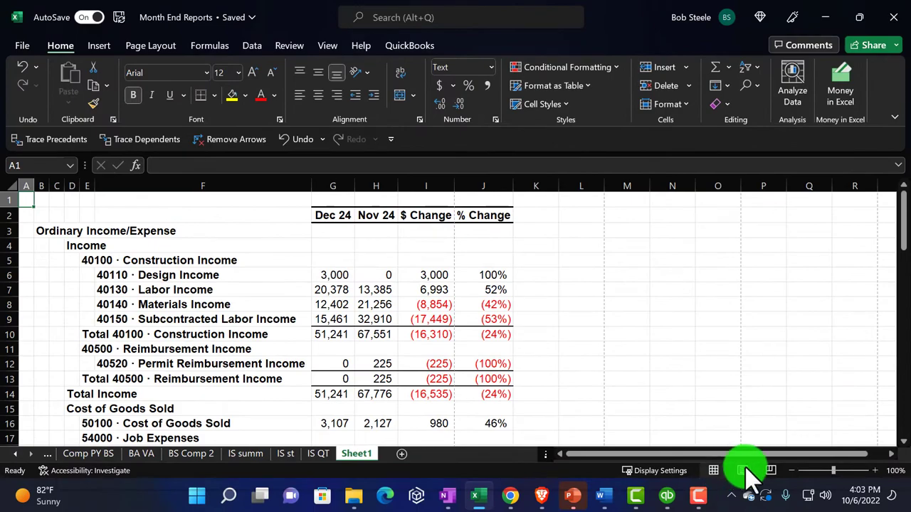
left_click(744, 470)
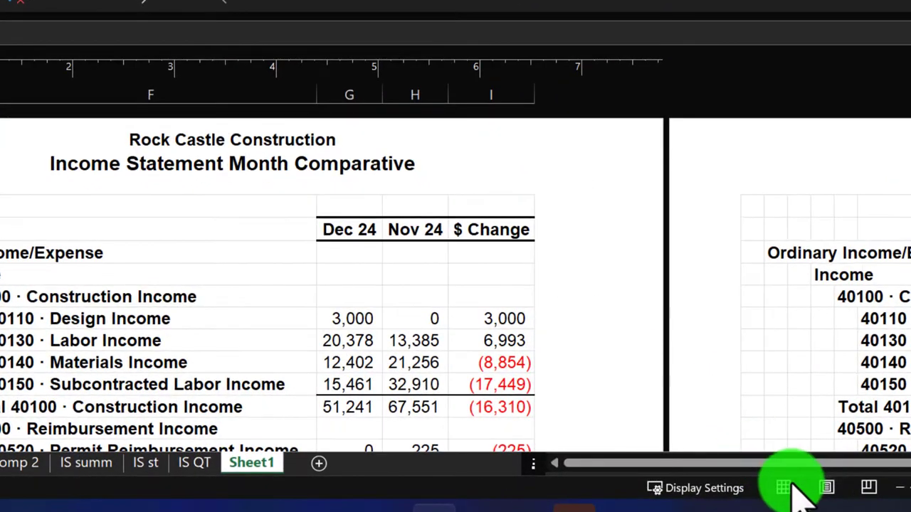
left_click(786, 488)
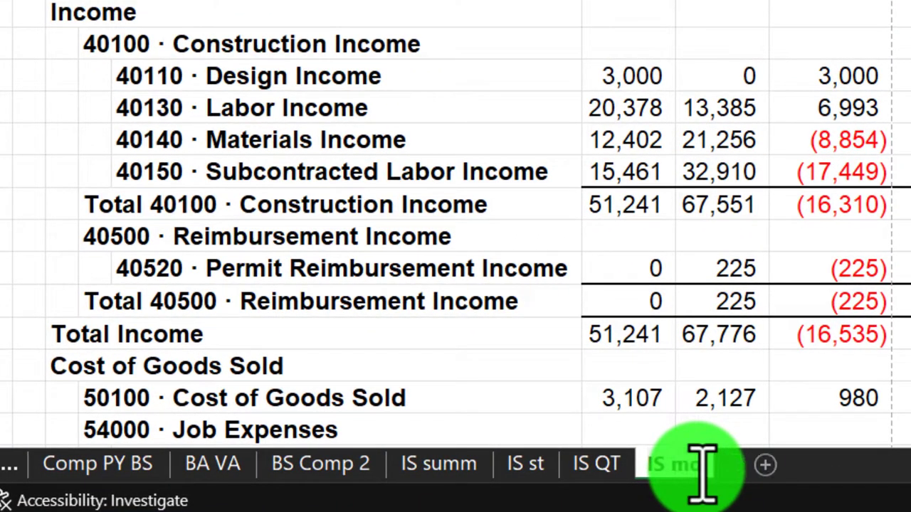
left_click(707, 249)
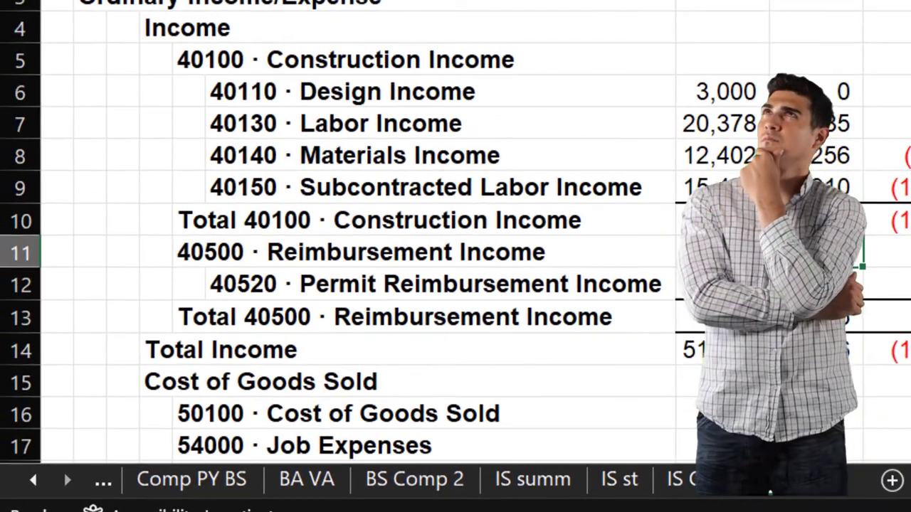
- Move the Net Income label from cell A69 to B69 and delete the empty column A from the IS month worksheet
scroll(170, 100, "down", 13)
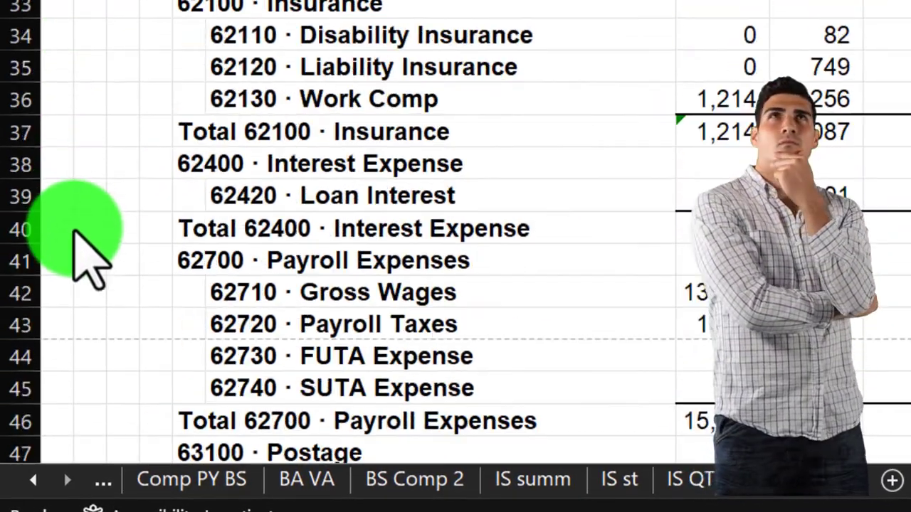
scroll(92, 270, "down", 7)
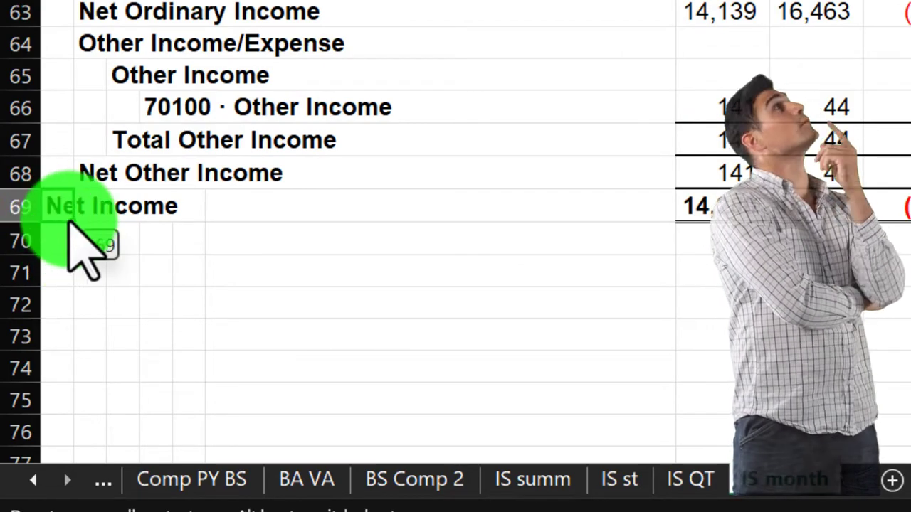
scroll(93, 253, "up", 20)
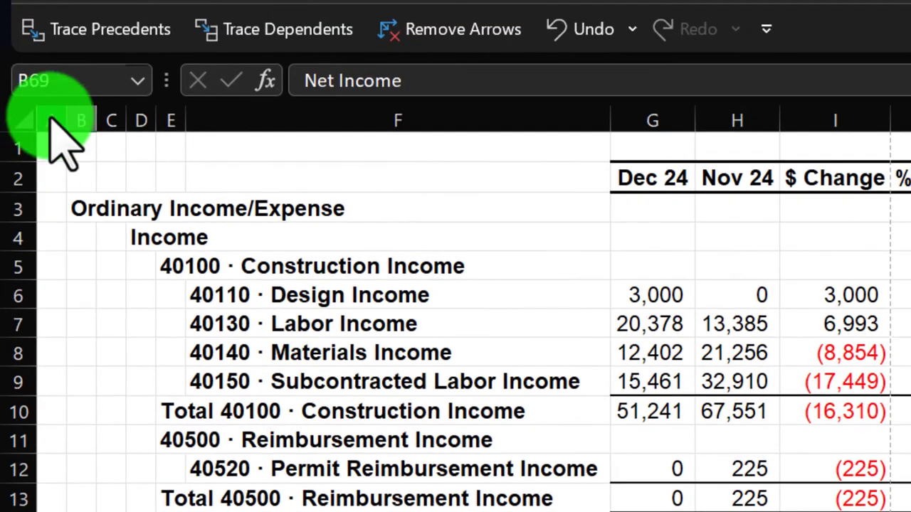
left_click(51, 118)
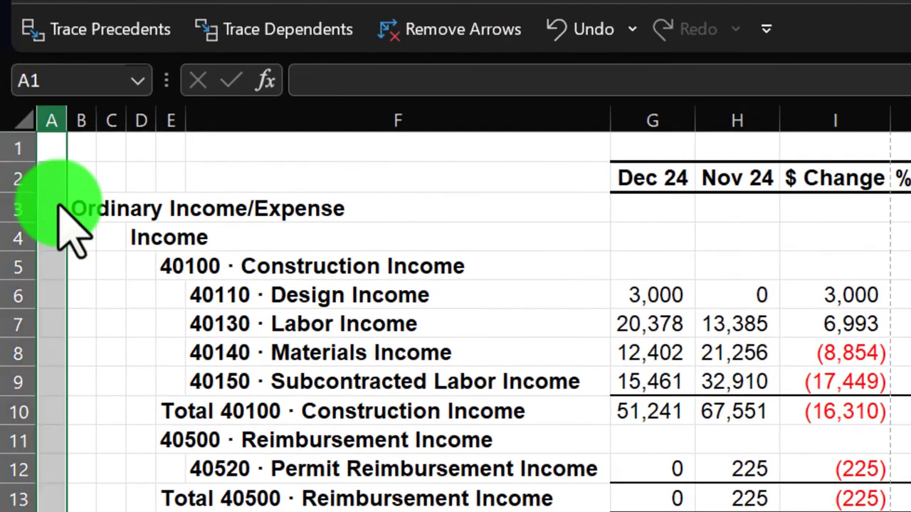
right_click(60, 210)
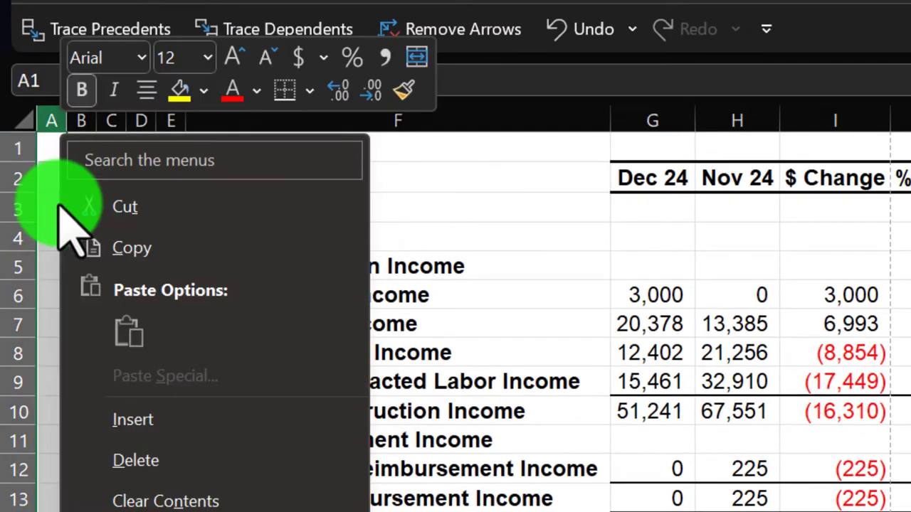
left_click(125, 459)
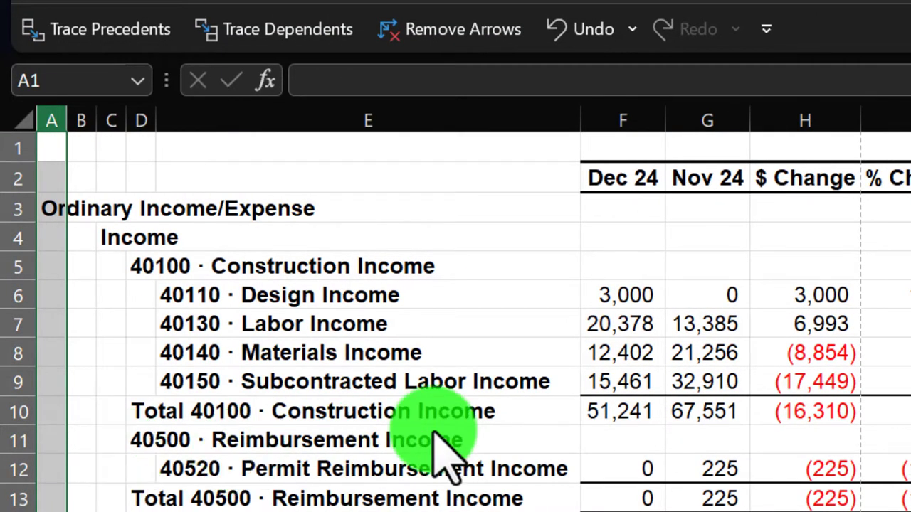
- Set columns F through J of the IS month worksheet to one equal, compact width that still fits the negative amounts
scroll(740, 481, "down", 9)
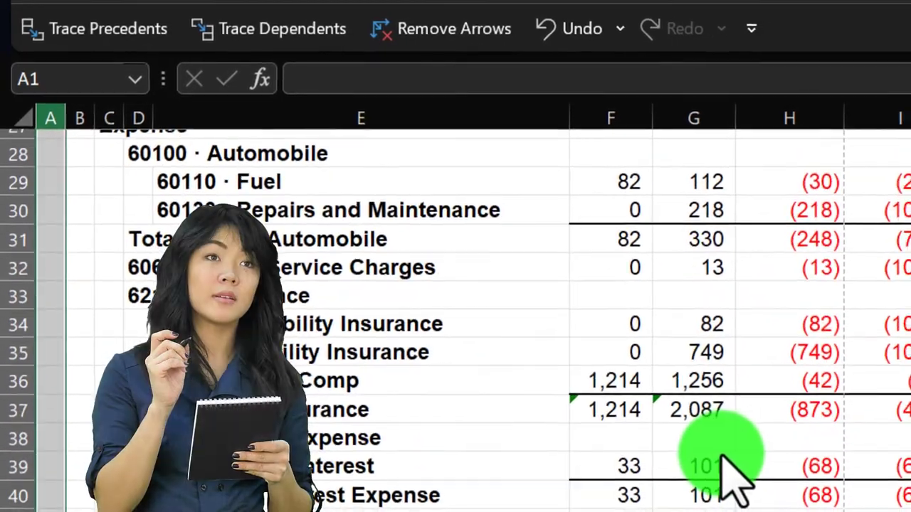
scroll(724, 459, "down", 10)
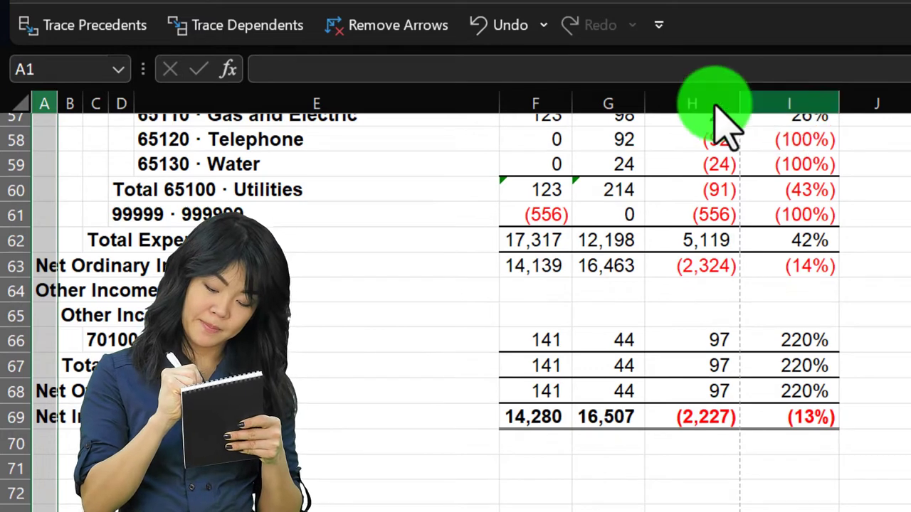
left_click_drag(527, 106, 785, 97)
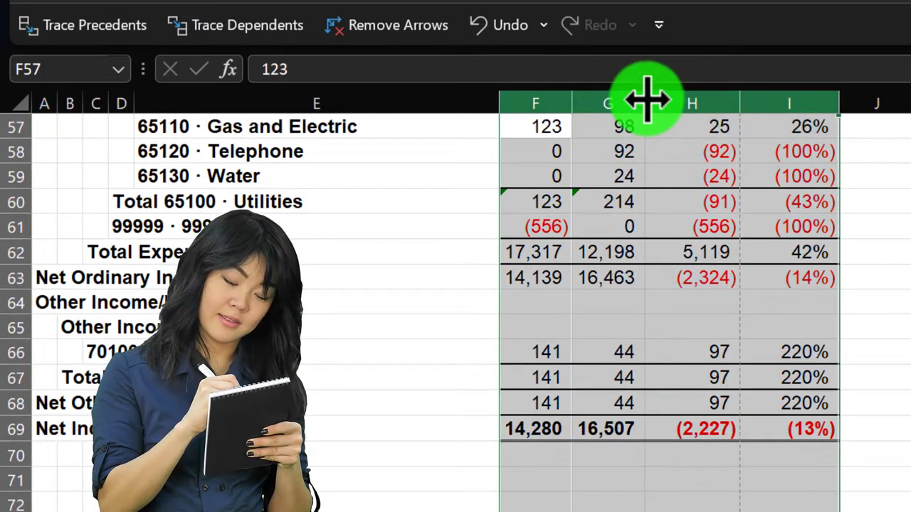
left_click_drag(642, 99, 649, 99)
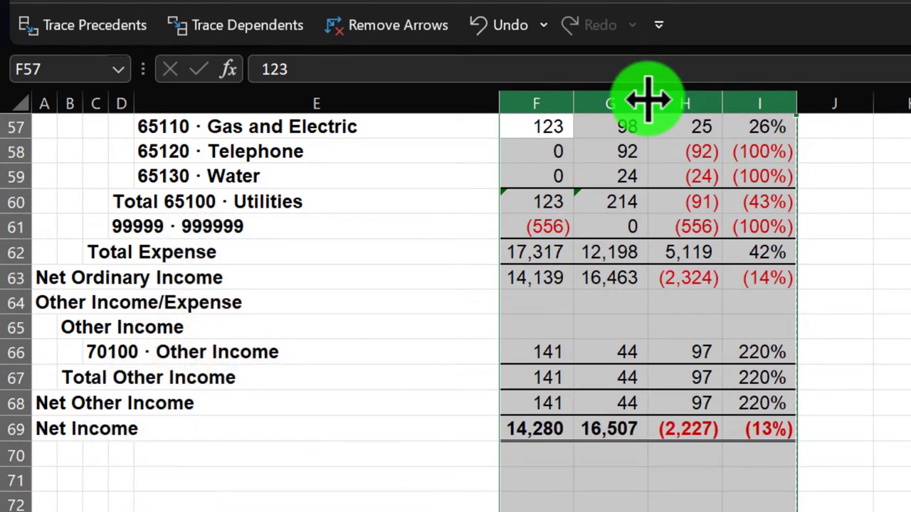
left_click(699, 406)
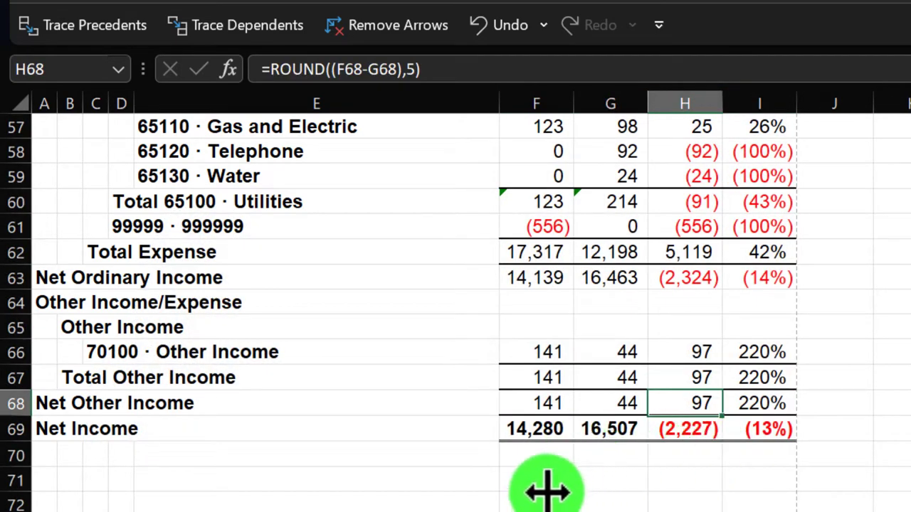
scroll(440, 443, "up", 18)
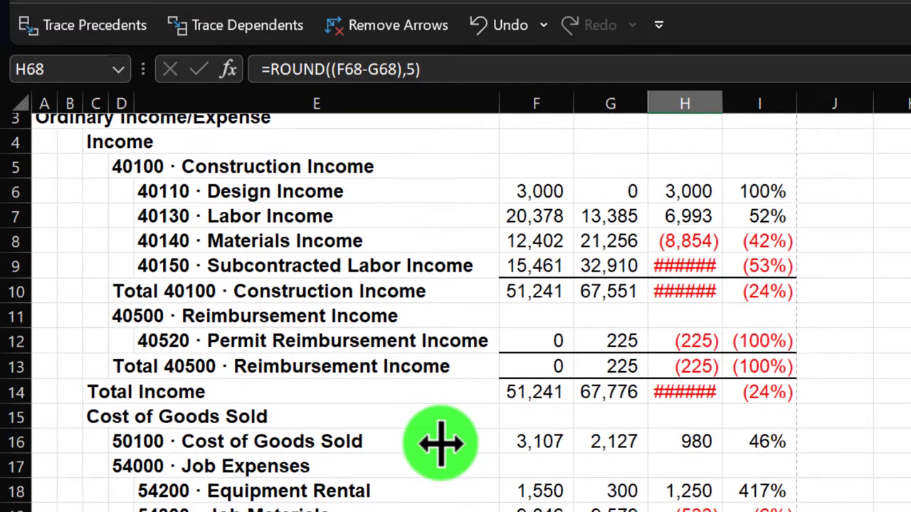
left_click_drag(568, 105, 825, 106)
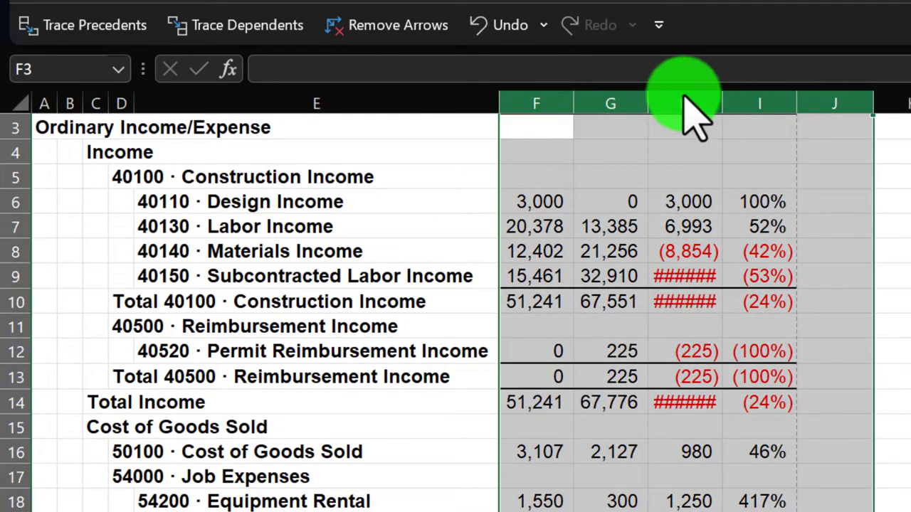
left_click_drag(725, 99, 725, 100)
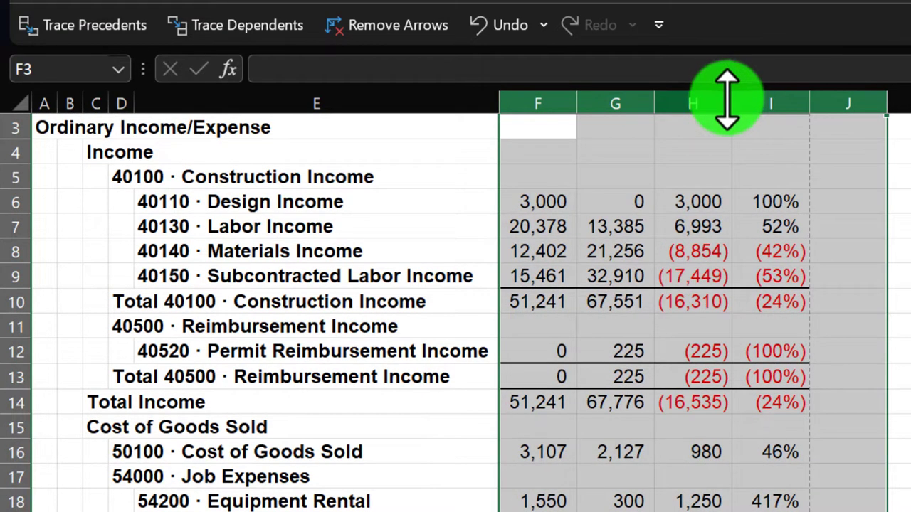
left_click(740, 270)
- Wrap the text of the column headings in F2:I2 of the IS month worksheet
scroll(740, 267, "down", 9)
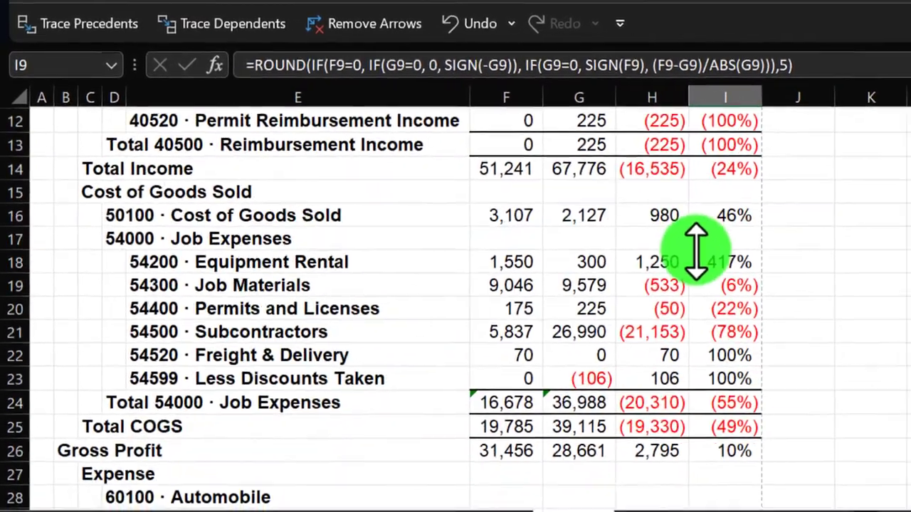
scroll(640, 229, "down", 7)
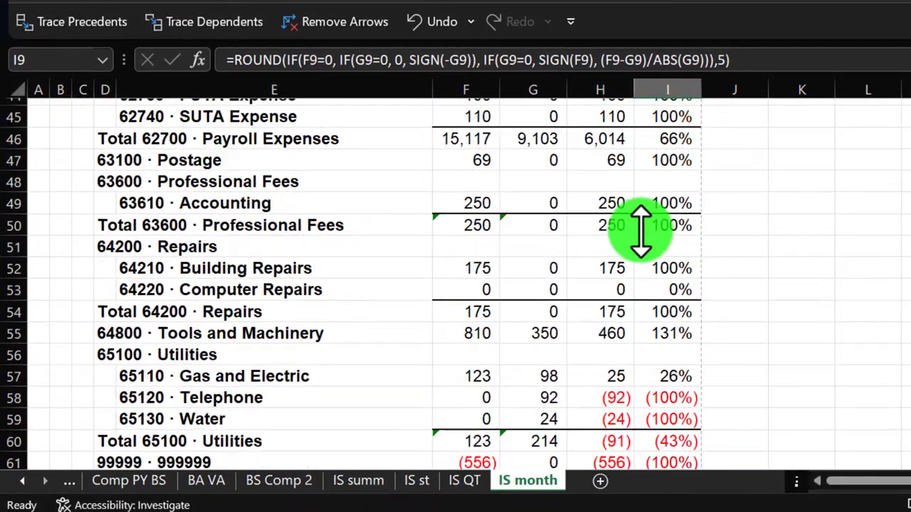
scroll(641, 229, "up", 3)
scroll(641, 229, "up", 15)
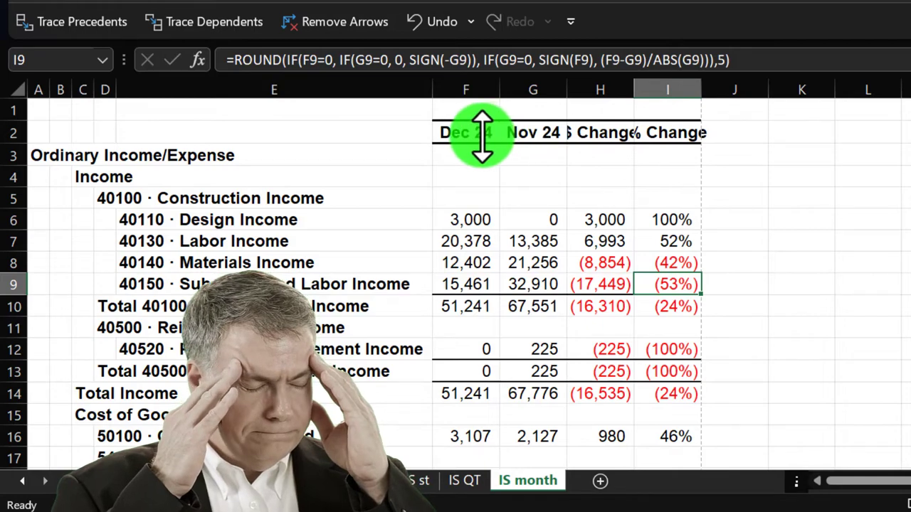
left_click_drag(473, 133, 640, 133)
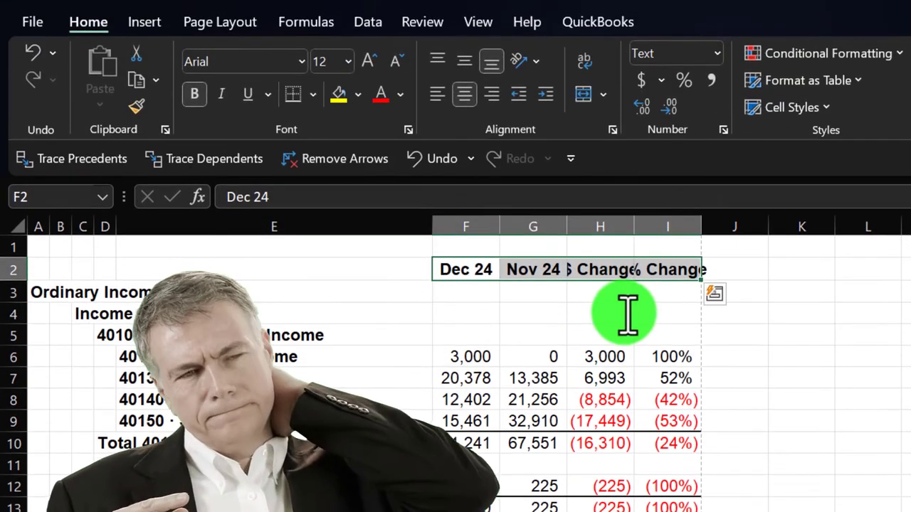
left_click(619, 198)
left_click_drag(444, 270, 647, 267)
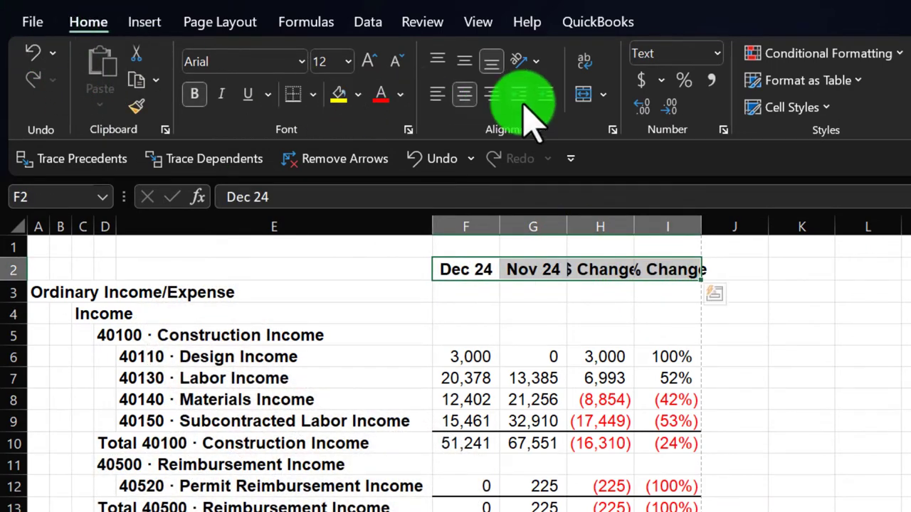
left_click(530, 61)
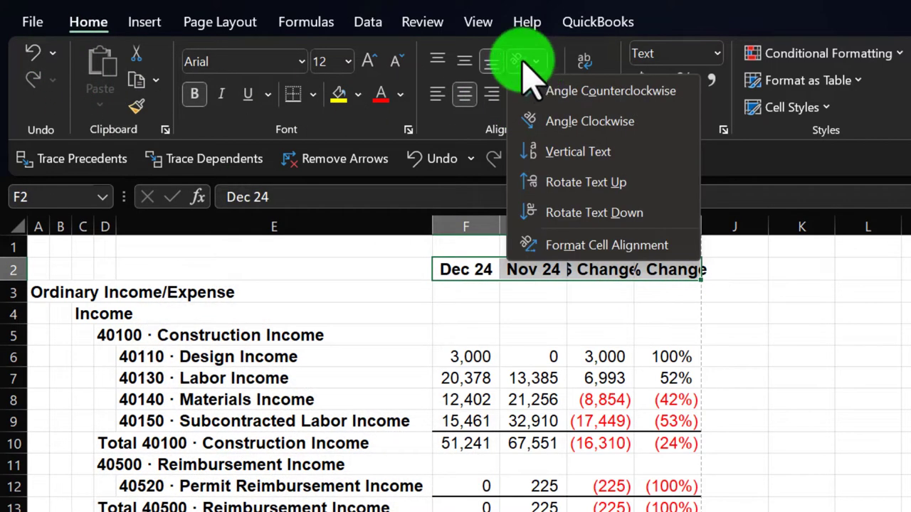
left_click(530, 67)
left_click(583, 62)
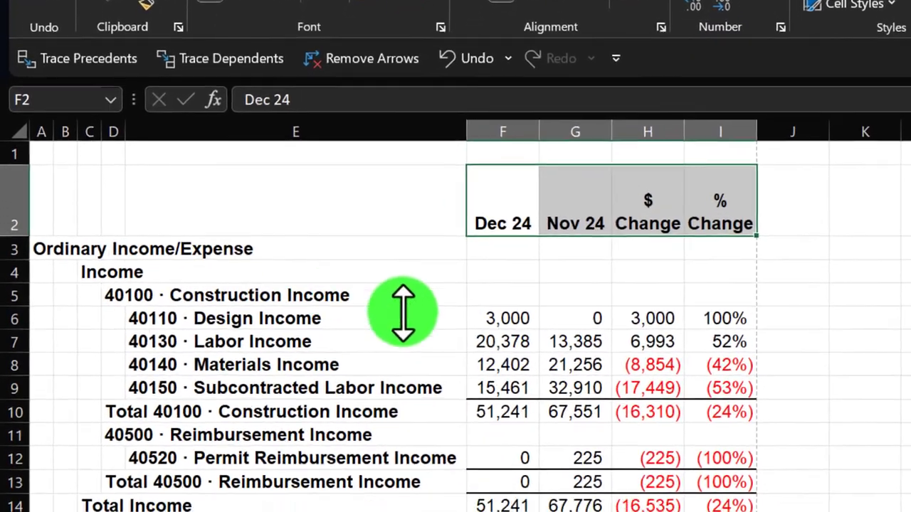
left_click(383, 368)
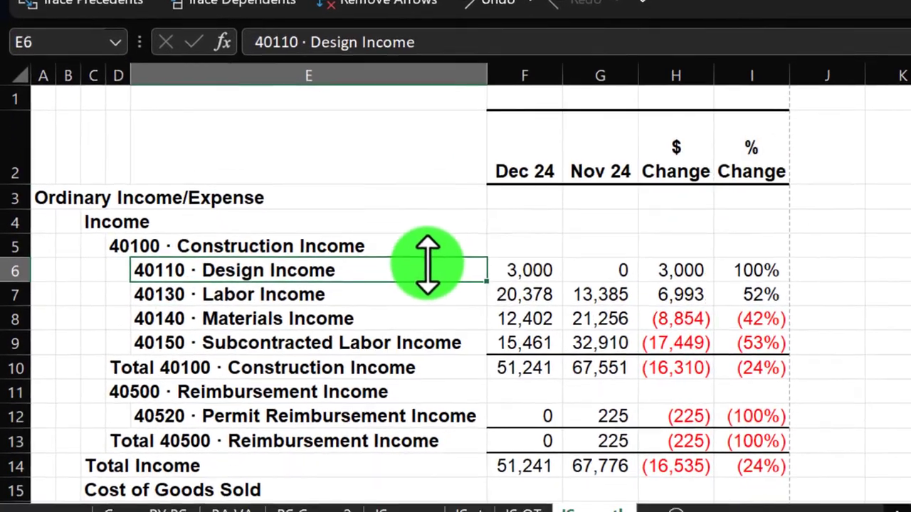
- Close the Month End Reports workbook and the Income Statement Month Comparative report in QuickBooks
scroll(384, 355, "down", 6)
scroll(434, 241, "down", 14)
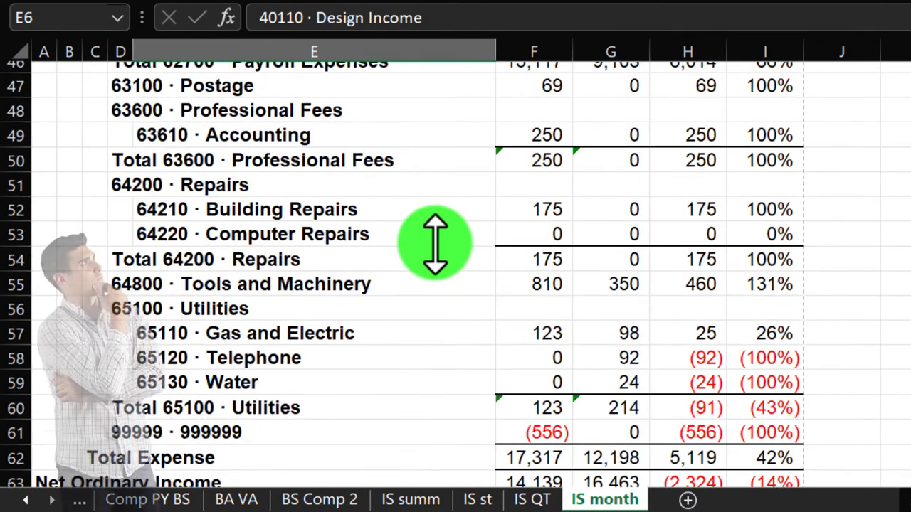
scroll(434, 242, "up", 20)
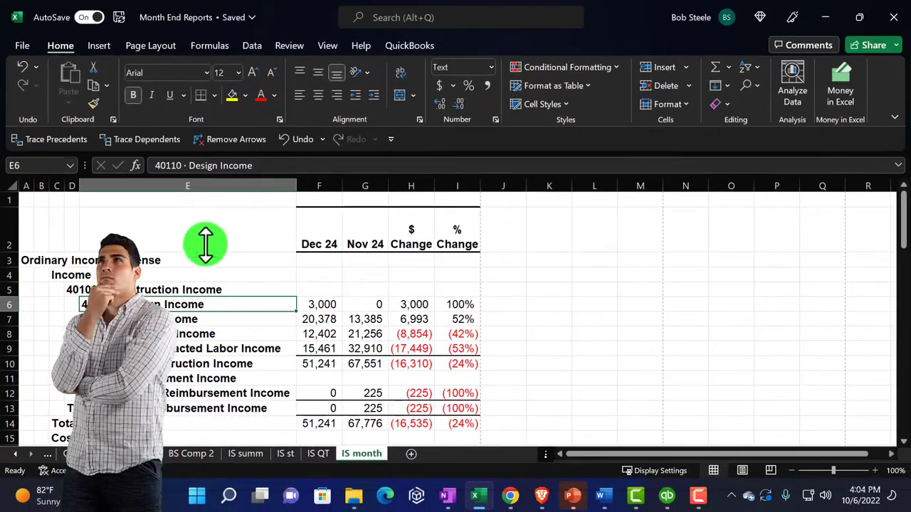
left_click(891, 20)
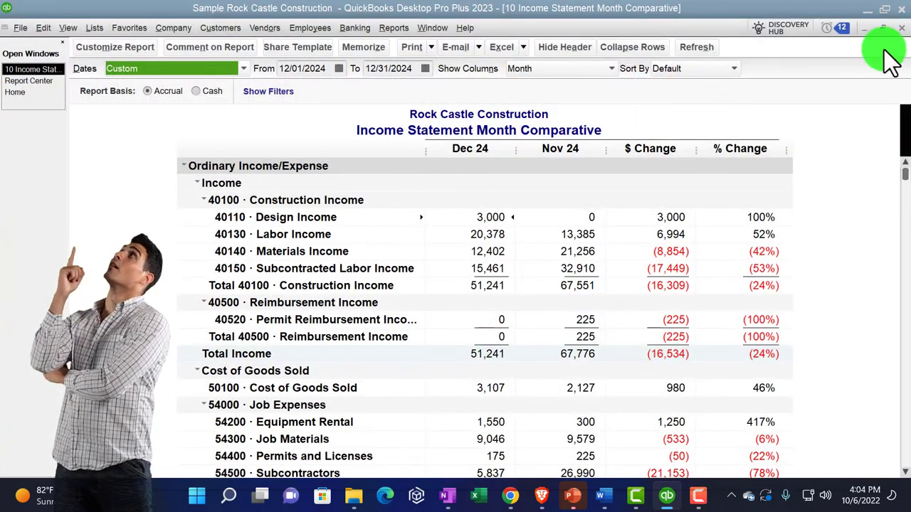
left_click(901, 29)
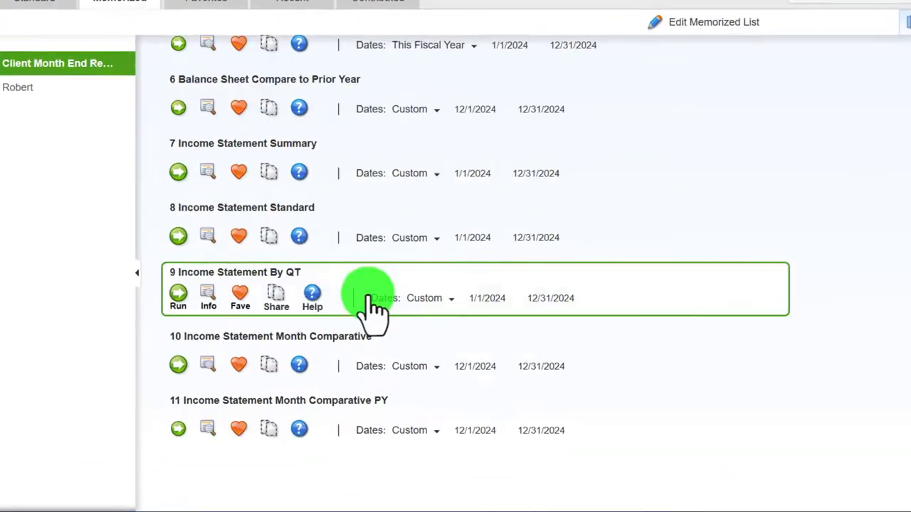
- Run the Income Statement Month Comparative PY report and export it as a new worksheet in the existing Month End Reports workbook
left_click(75, 461)
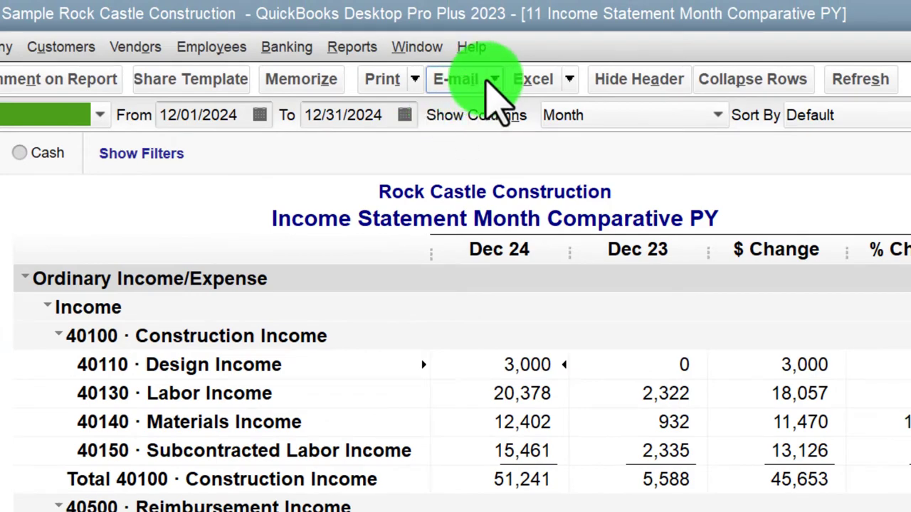
left_click(571, 77)
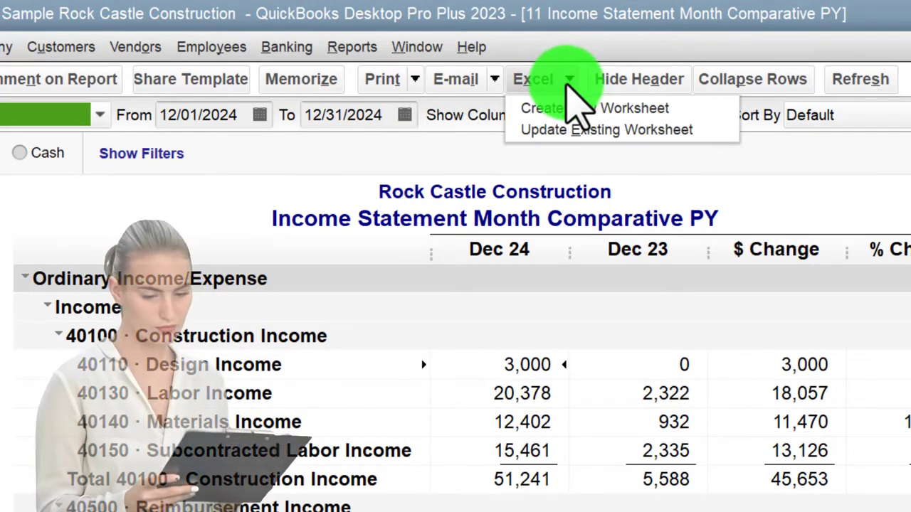
left_click(569, 106)
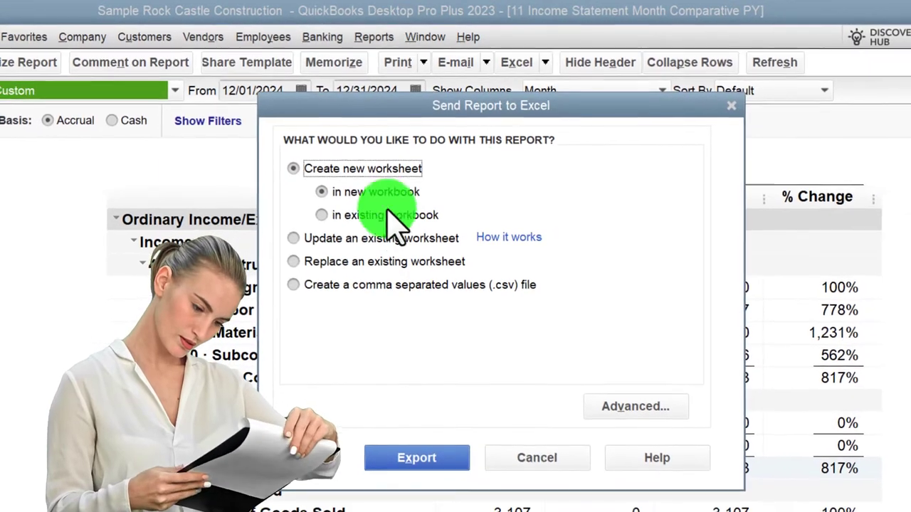
left_click(339, 214)
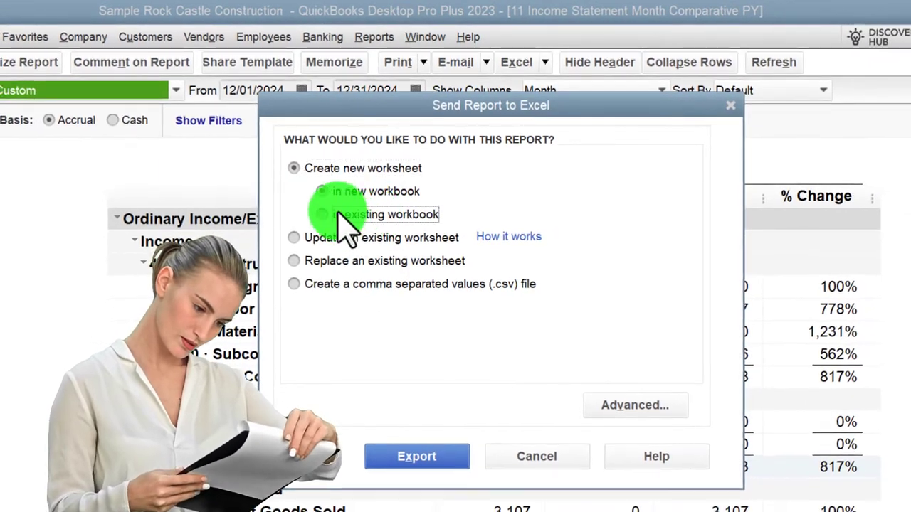
left_click(442, 457)
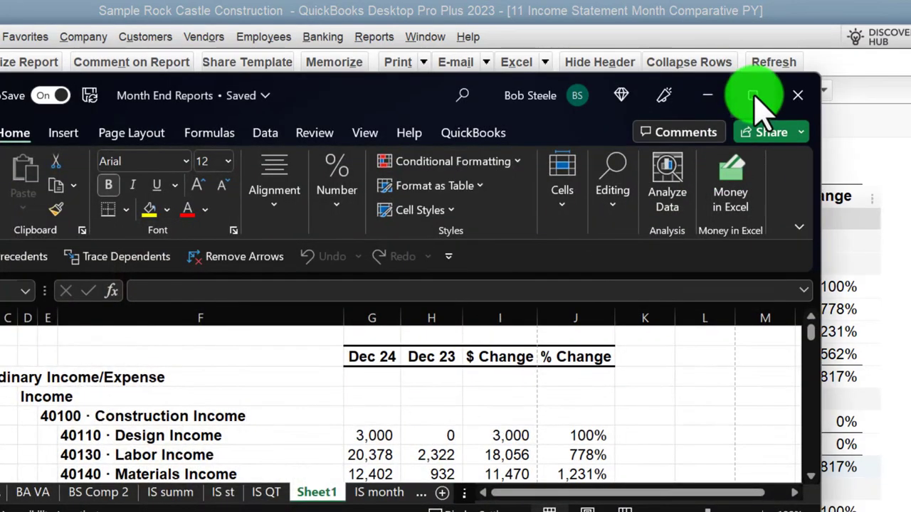
- Move the exported Sheet1 worksheet after IS month, check its page layout, and rename it IS PY
left_click(755, 96)
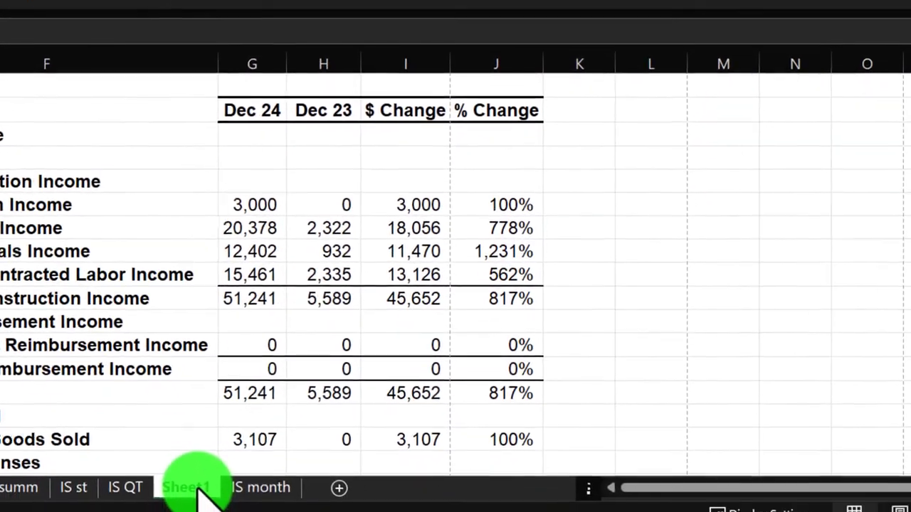
left_click_drag(200, 498, 313, 490)
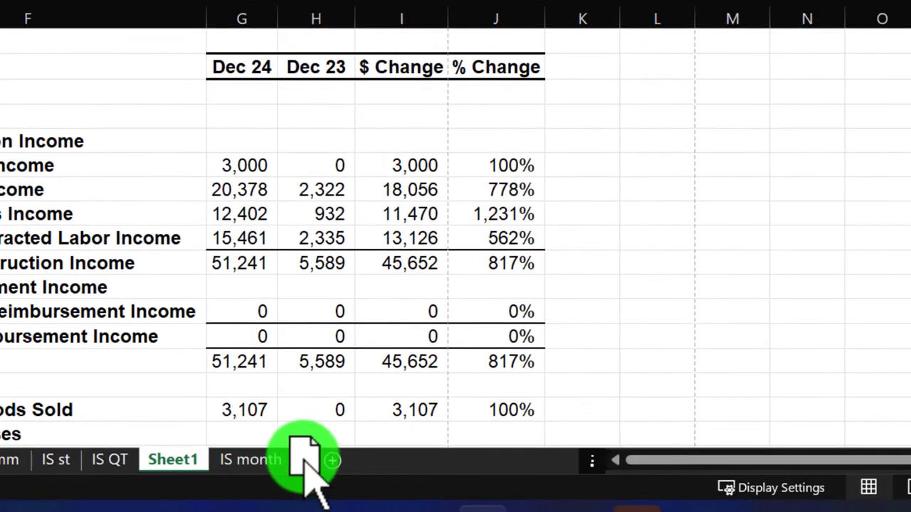
left_click(909, 488)
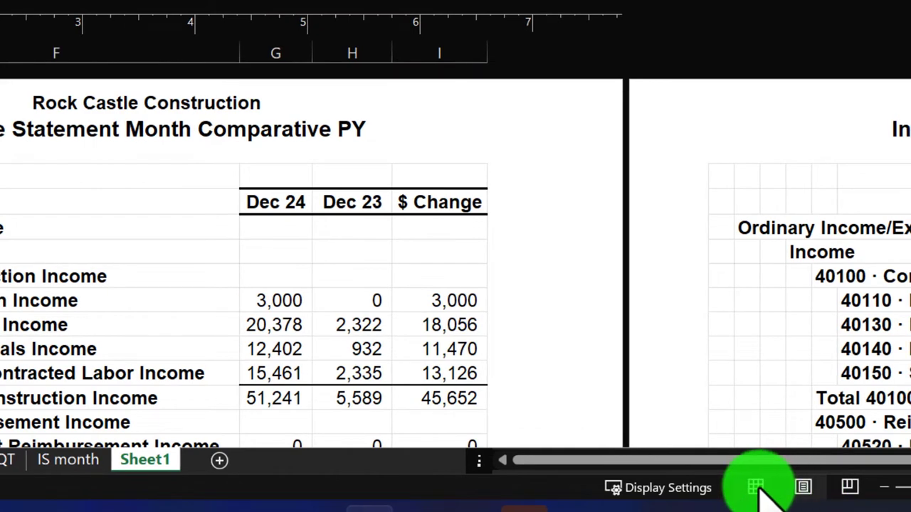
left_click(756, 488)
left_click(158, 463)
double_click(139, 466)
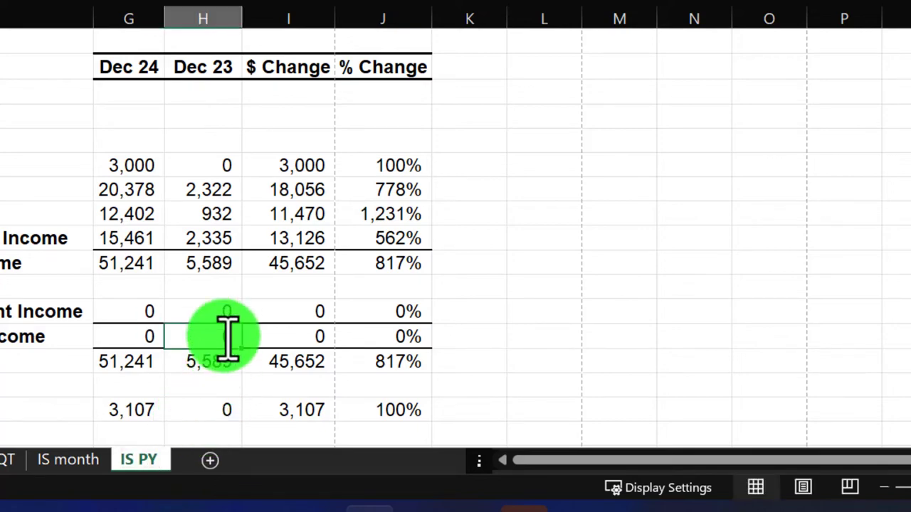
- Move the Net Income label from cell A70 to B70 and delete the empty column A from the IS PY worksheet
scroll(226, 336, "down", 5)
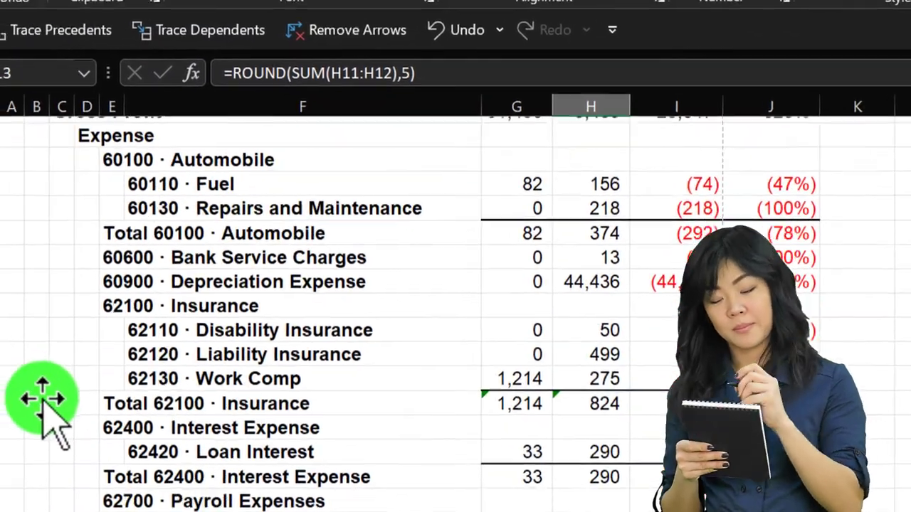
scroll(45, 416, "down", 10)
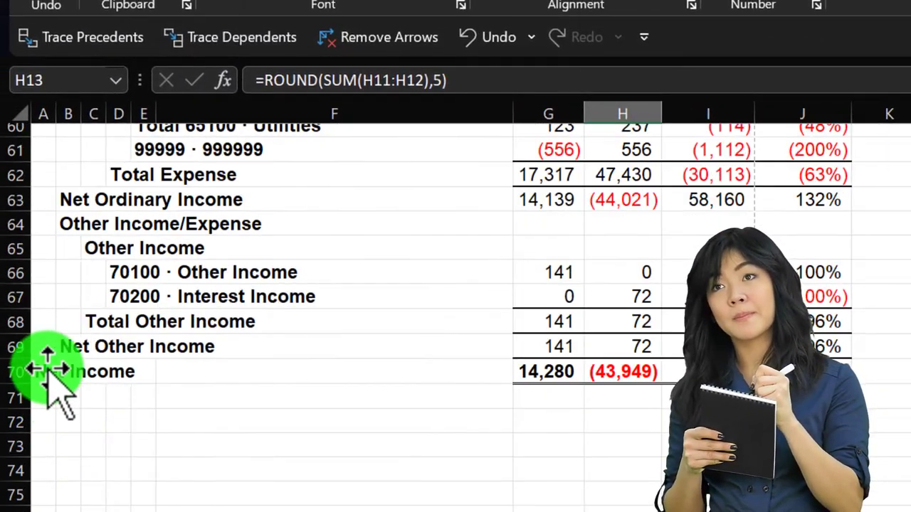
left_click(44, 371)
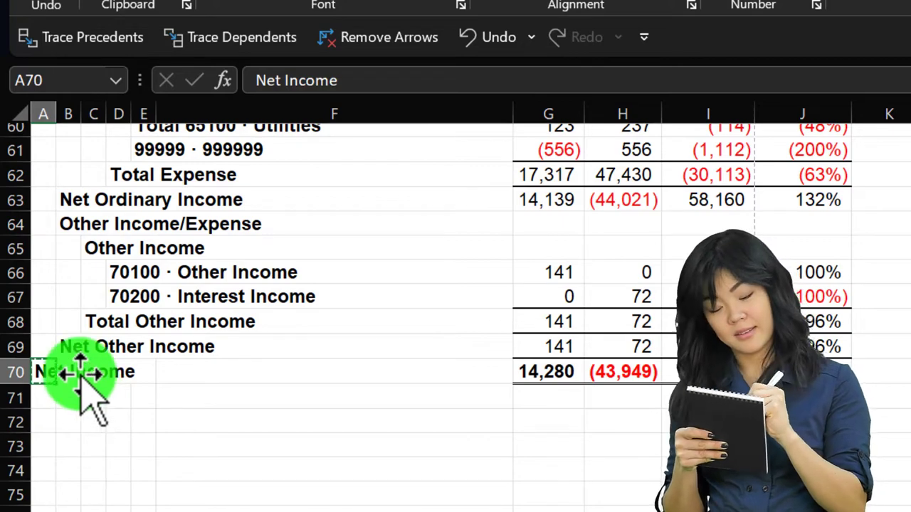
left_click_drag(71, 371, 71, 372)
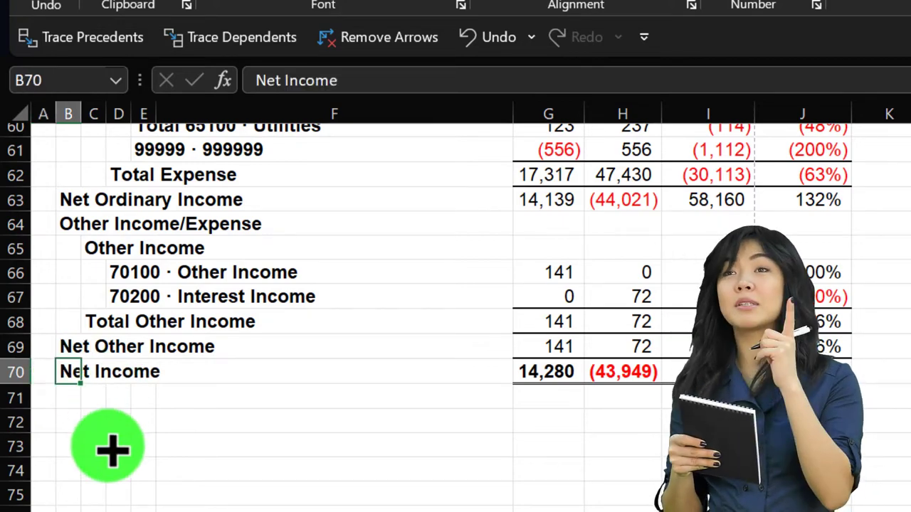
scroll(107, 449, "up", 20)
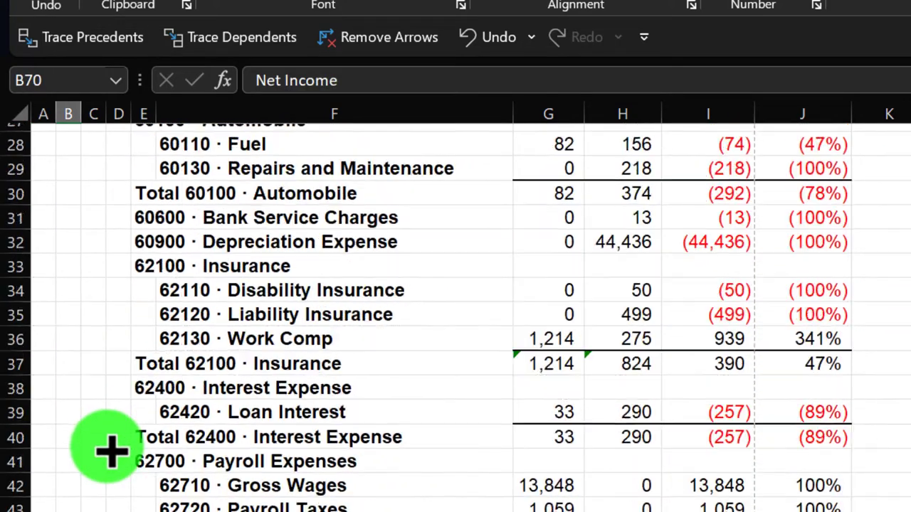
left_click(43, 115)
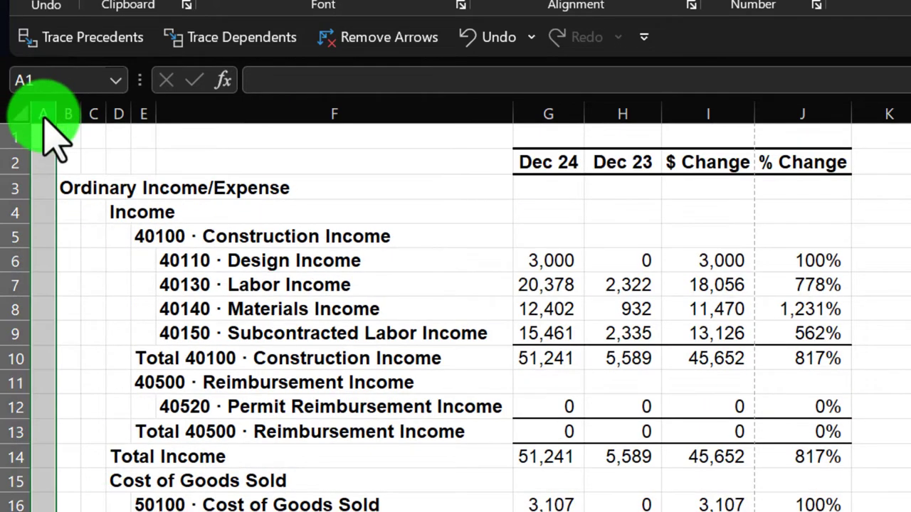
right_click(45, 174)
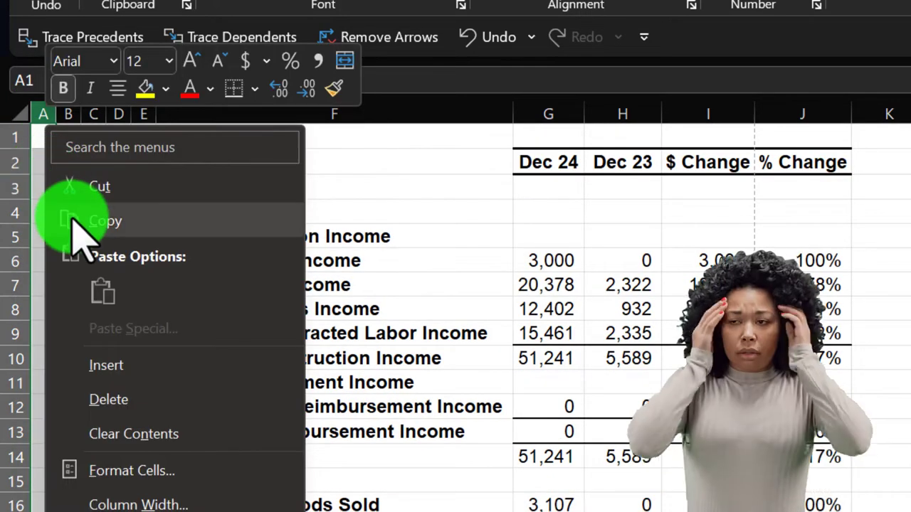
left_click(99, 401)
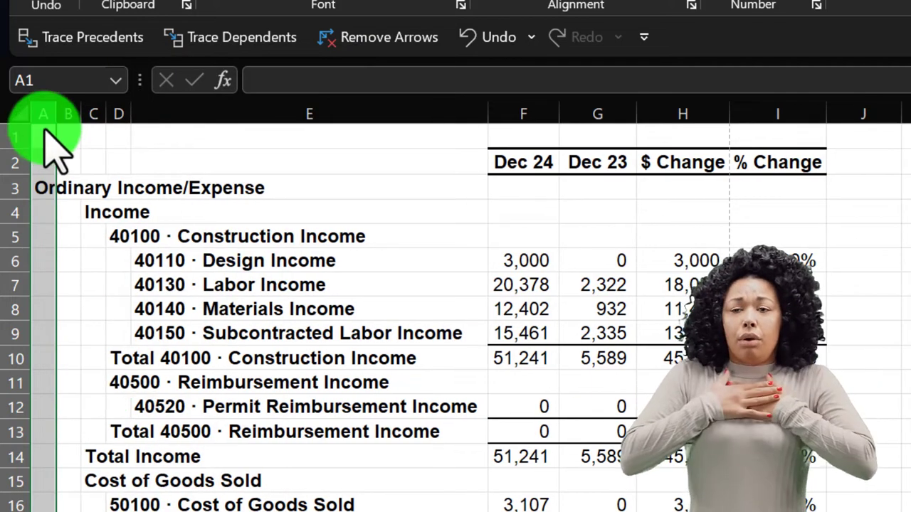
left_click(87, 186)
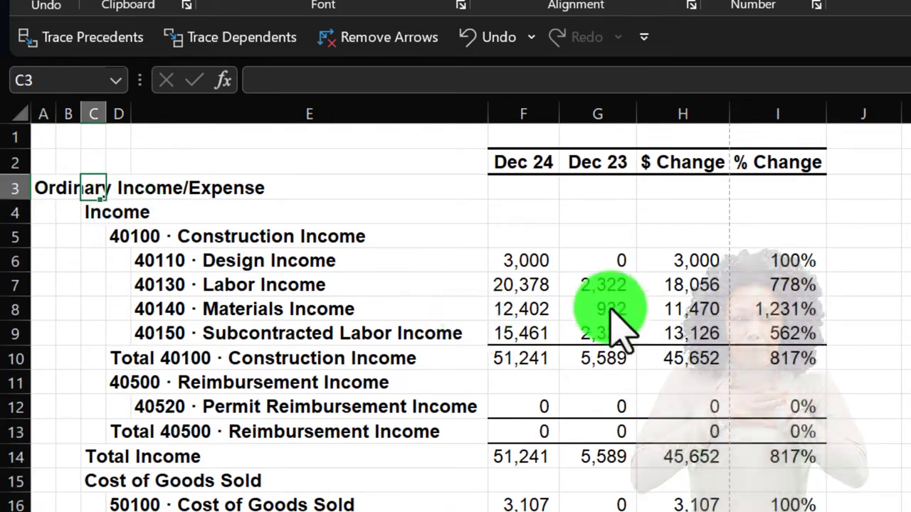
- Set columns F through I of the IS PY worksheet to one equal, compact width that still fits the negative amounts
left_click_drag(533, 114, 721, 116)
scroll(721, 213, "down", 4)
scroll(683, 217, "down", 12)
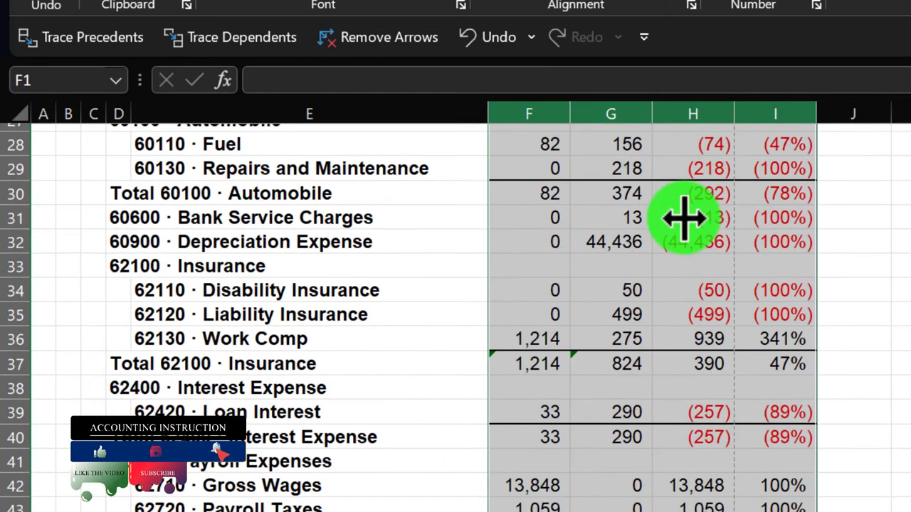
scroll(683, 220, "down", 2)
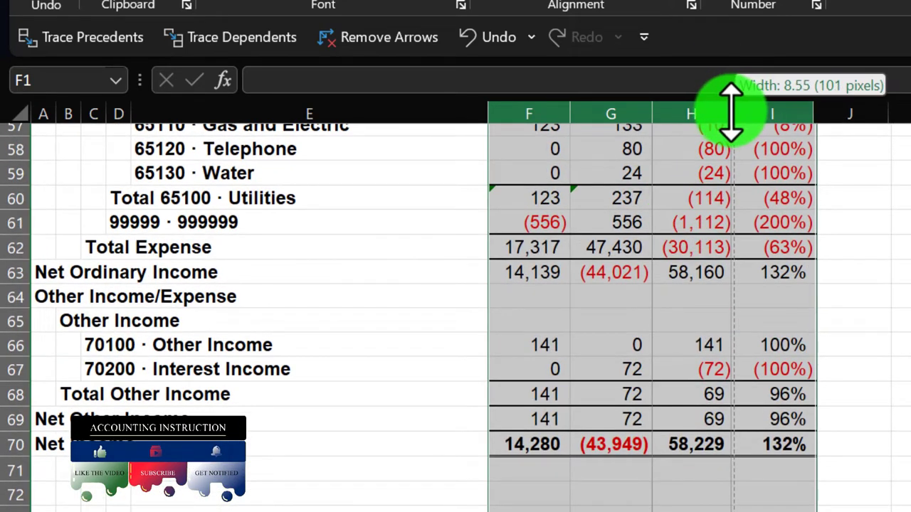
left_click_drag(728, 112, 728, 112)
scroll(719, 299, "up", 19)
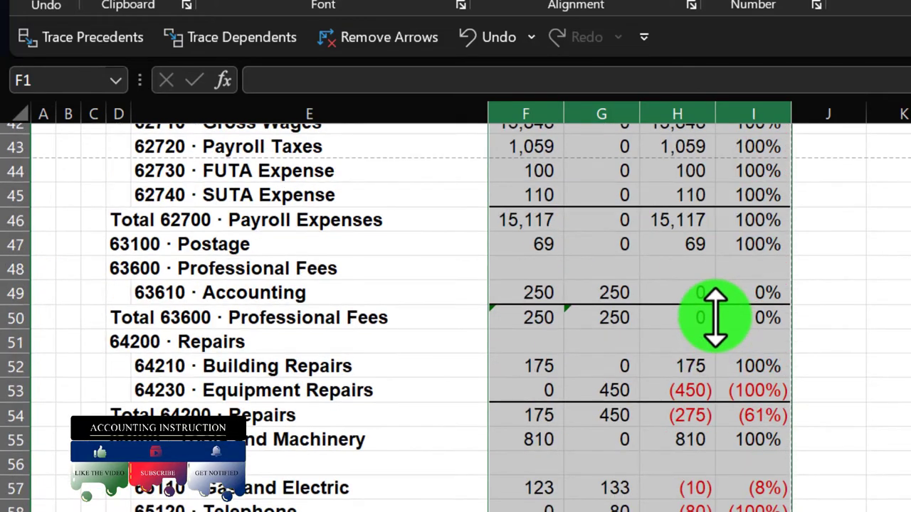
left_click(703, 292)
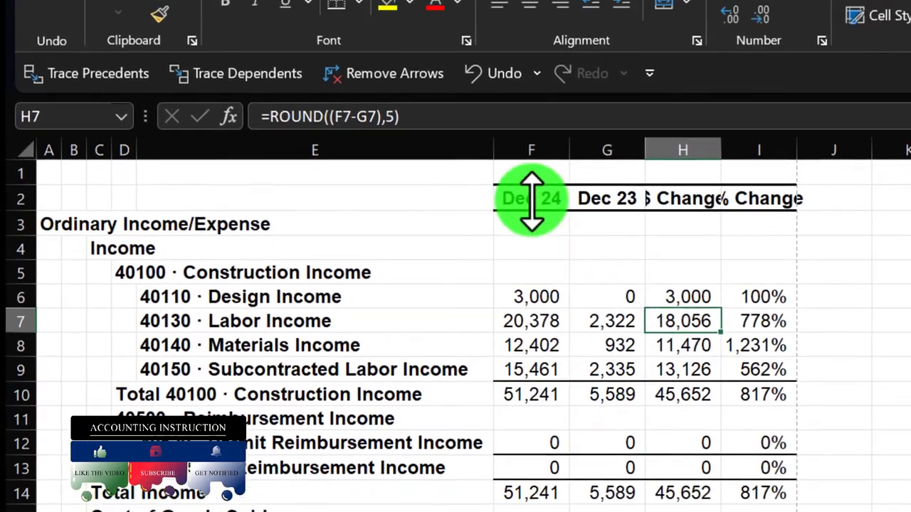
- Wrap the text of the column headings in F2:I2 of the IS PY worksheet and check the sheet down to Net Income
left_click_drag(531, 166, 740, 166)
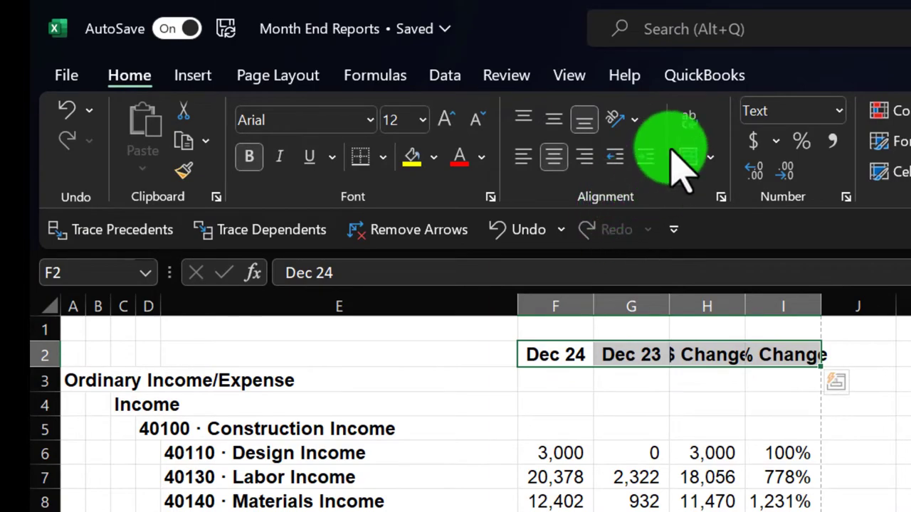
left_click(687, 118)
left_click(727, 427)
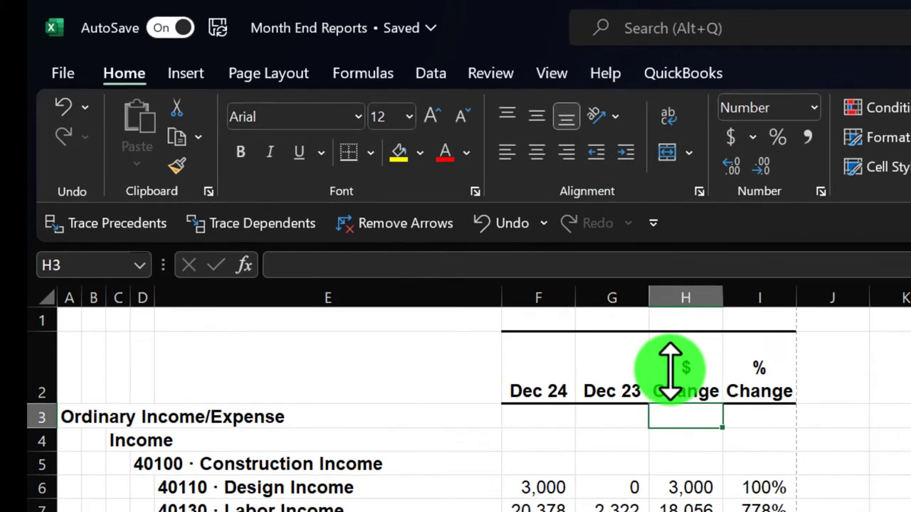
scroll(727, 427, "down", 11)
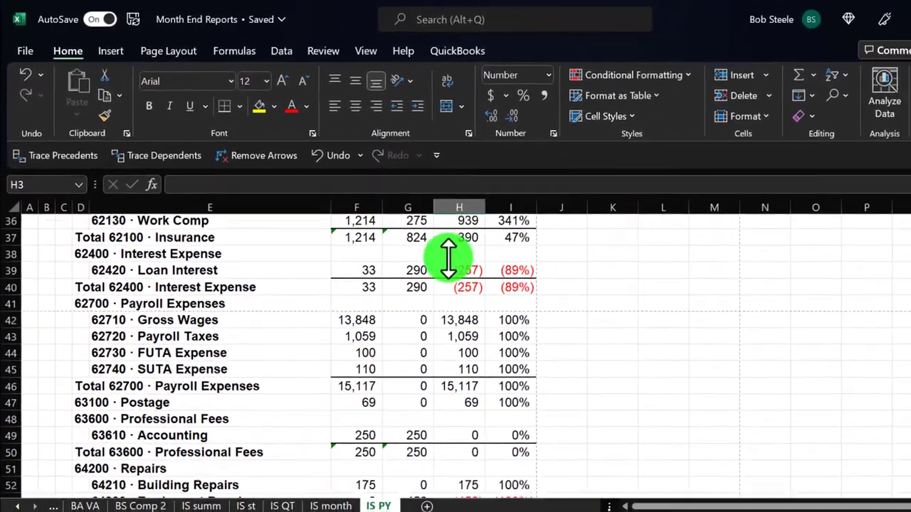
scroll(448, 258, "down", 10)
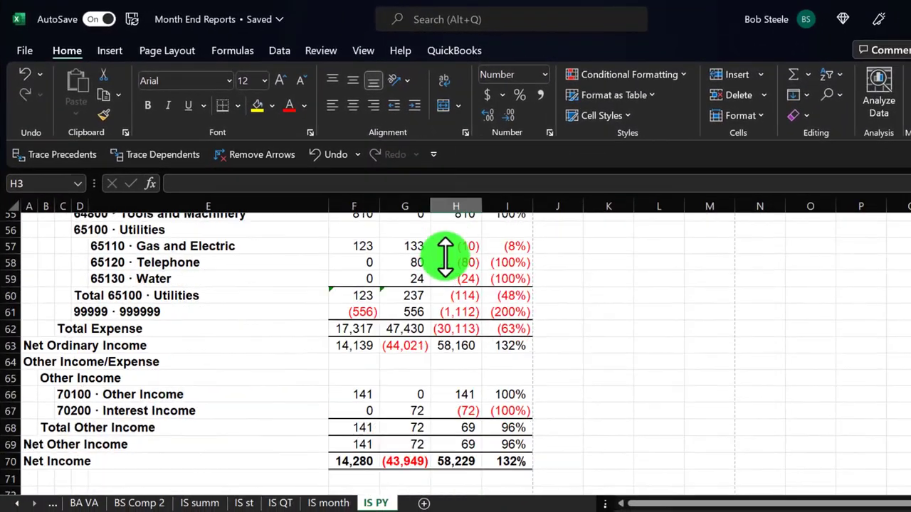
scroll(416, 284, "up", 20)
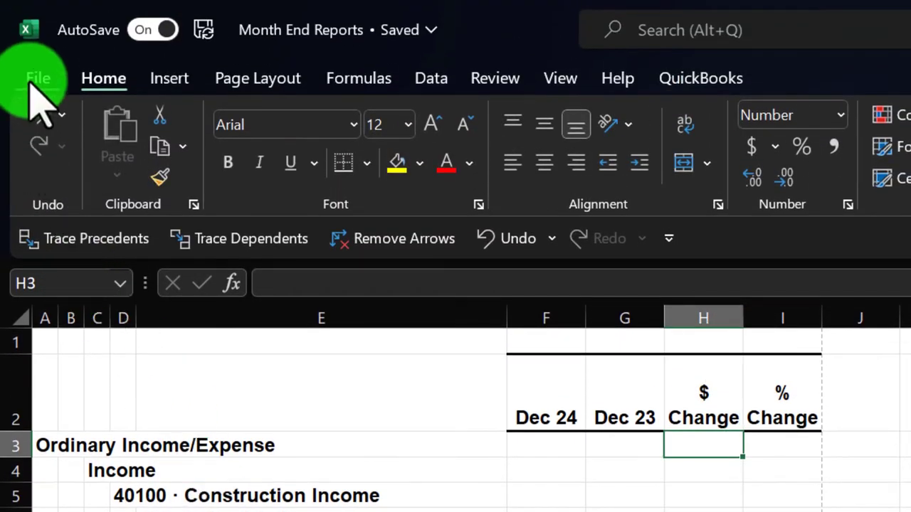
- Open the print settings, choose CutePDF Writer as the printer, and set the print range to the entire workbook
left_click(34, 81)
left_click(78, 262)
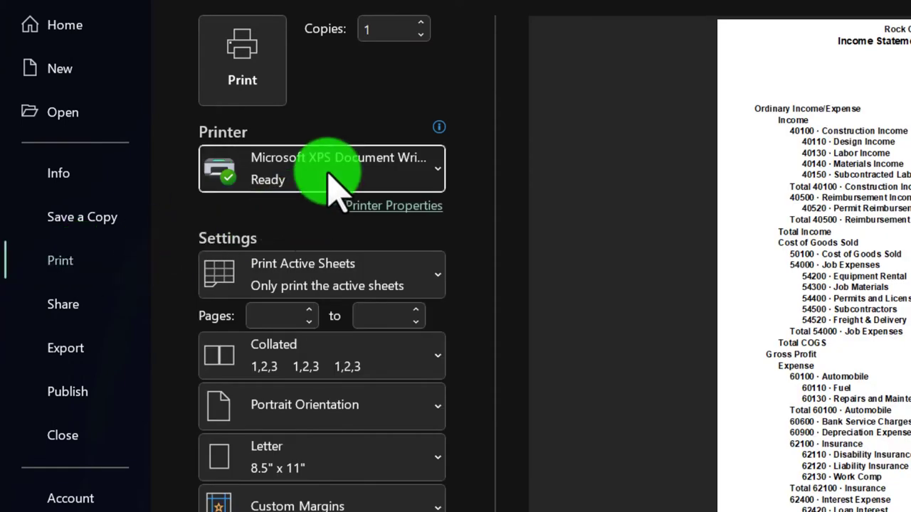
left_click(331, 187)
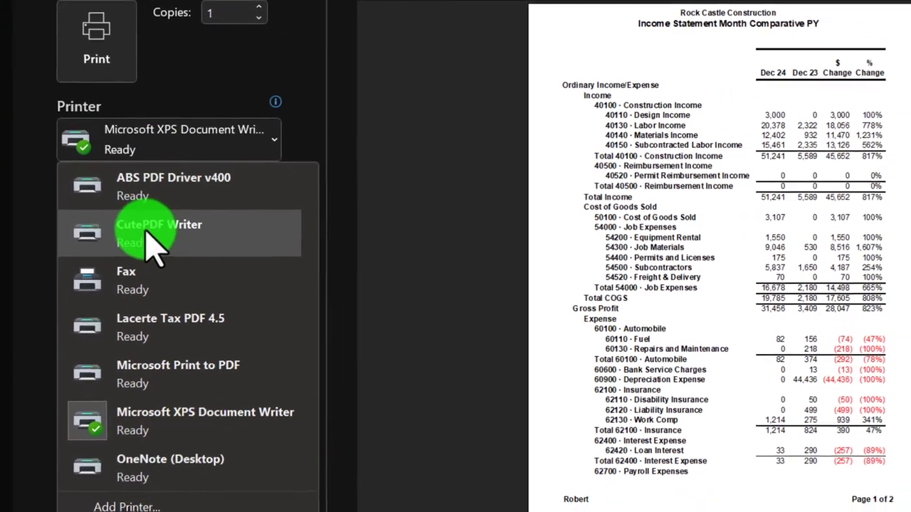
left_click(147, 226)
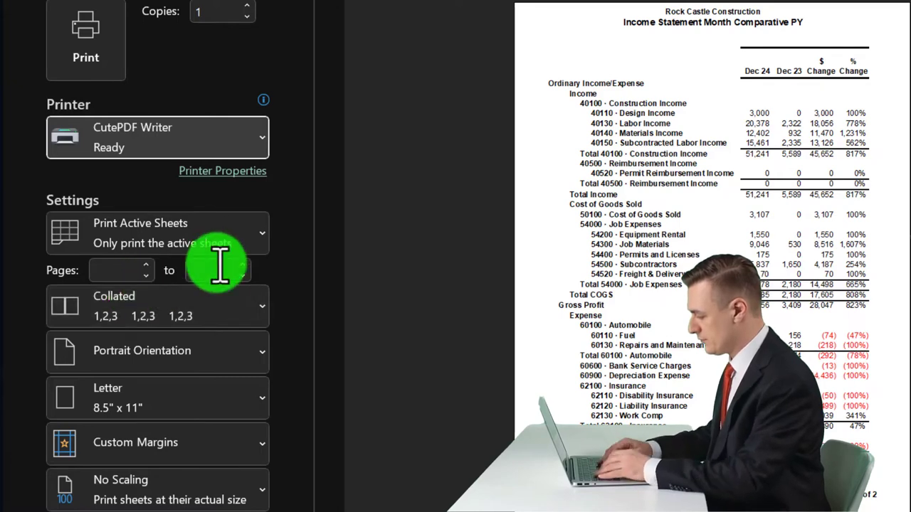
left_click(259, 247)
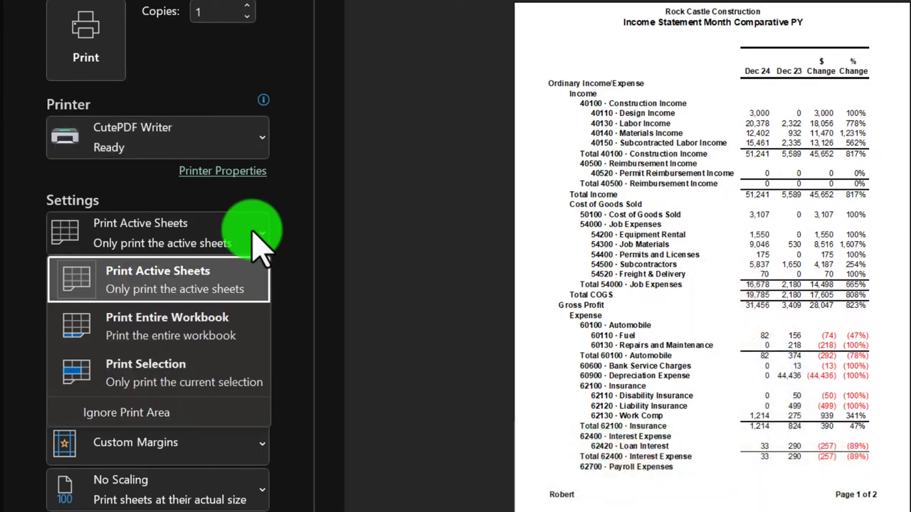
left_click(189, 326)
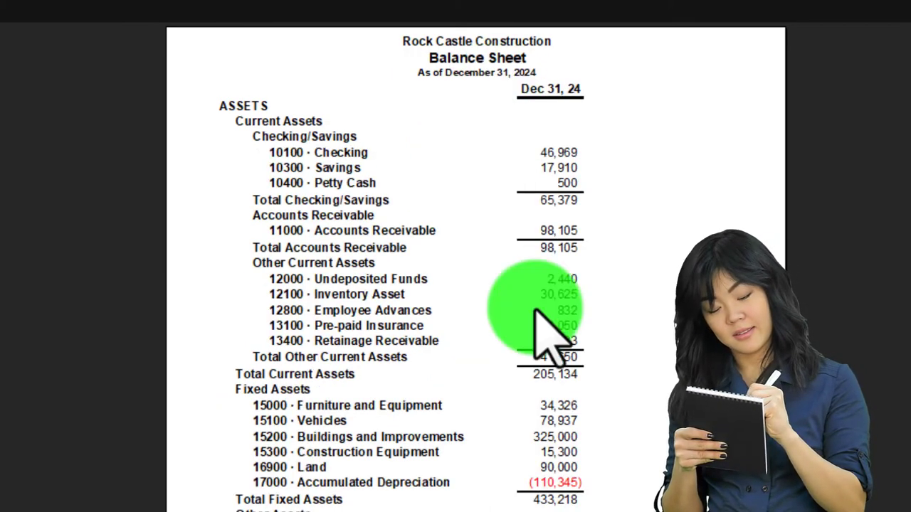
- Examine the entire-workbook print preview from the balance sheets through the last page of Income Statement Month Comparative PY for layout
scroll(548, 363, "down", 10)
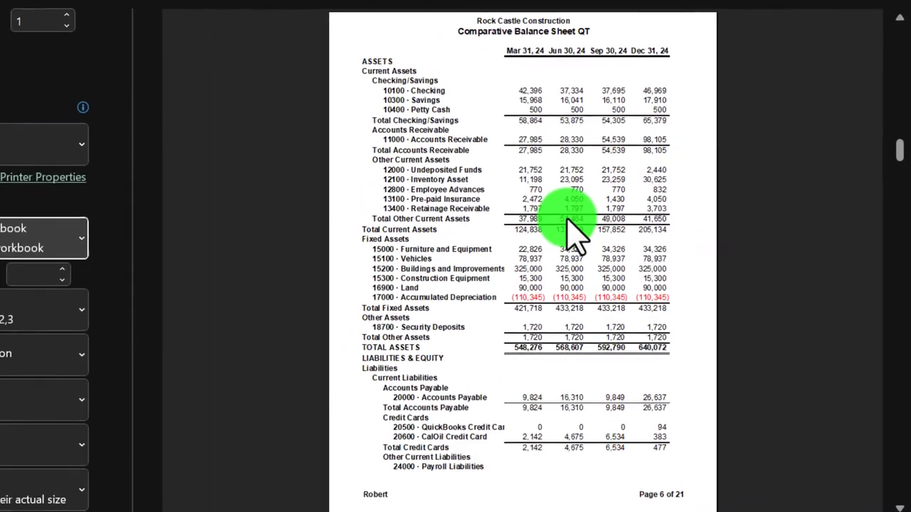
scroll(573, 227, "down", 5)
scroll(573, 228, "down", 20)
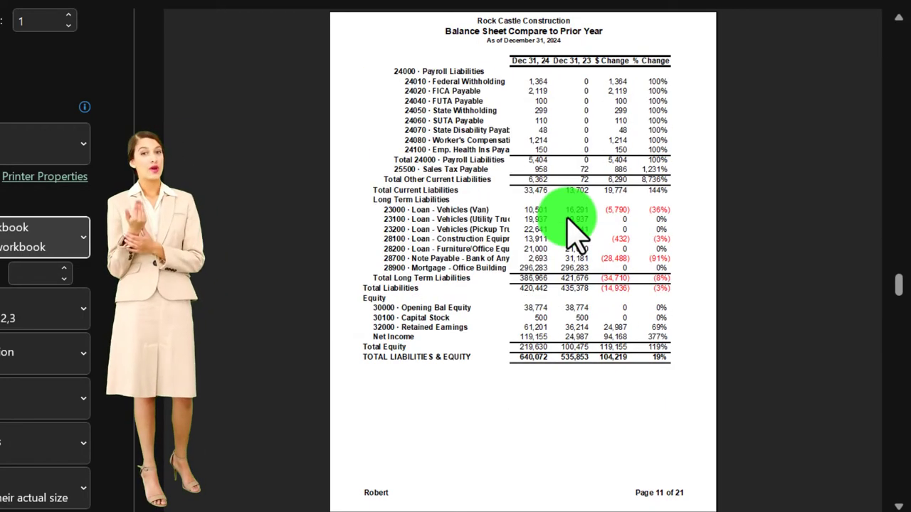
scroll(573, 228, "down", 5)
scroll(572, 227, "down", 5)
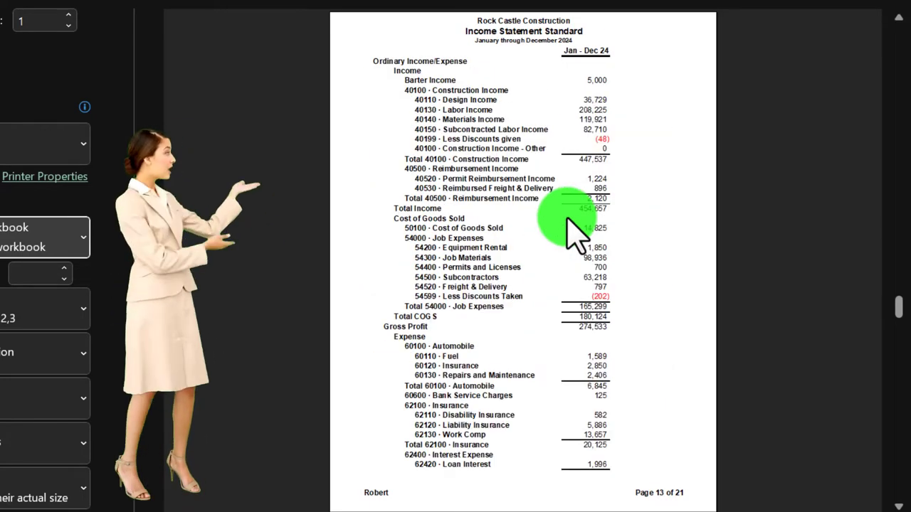
scroll(573, 228, "down", 5)
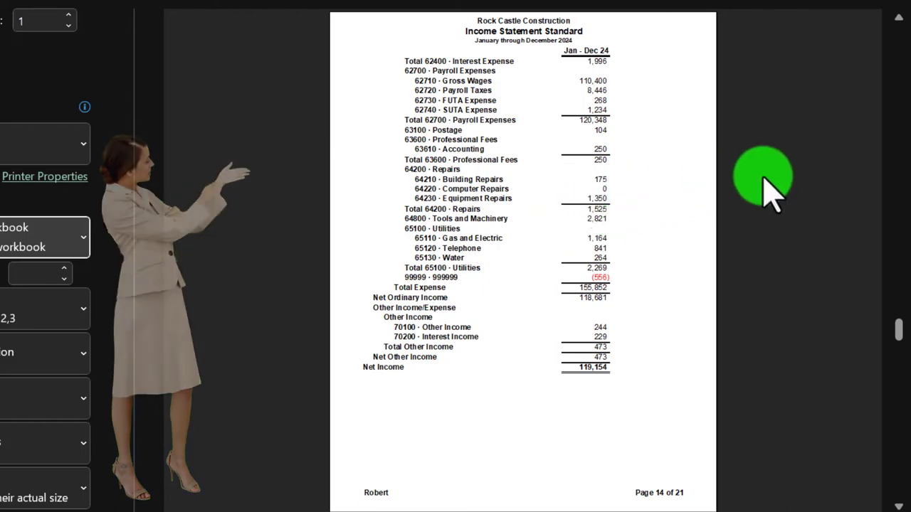
scroll(765, 189, "down", 5)
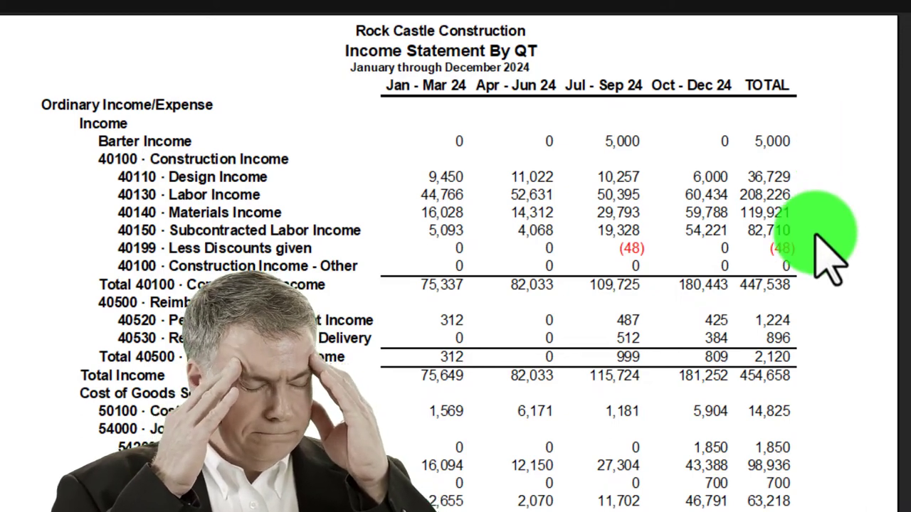
scroll(829, 252, "down", 10)
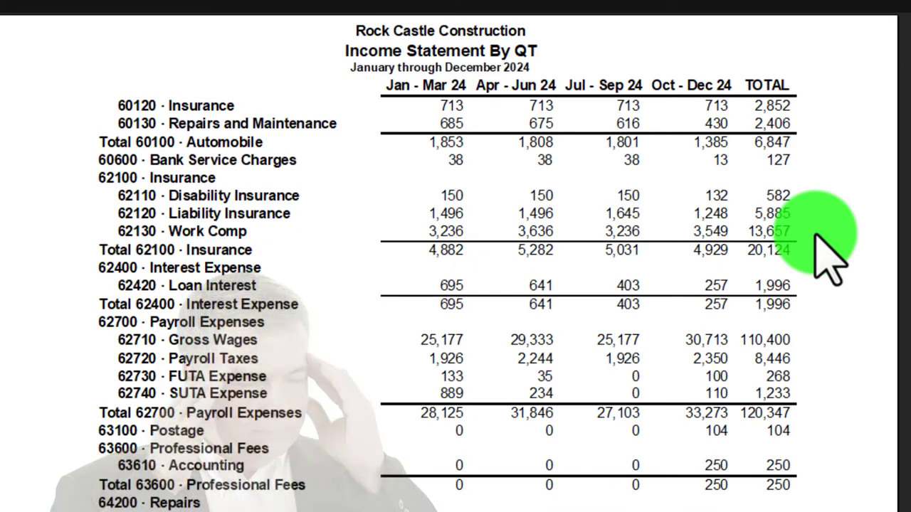
scroll(829, 252, "down", 10)
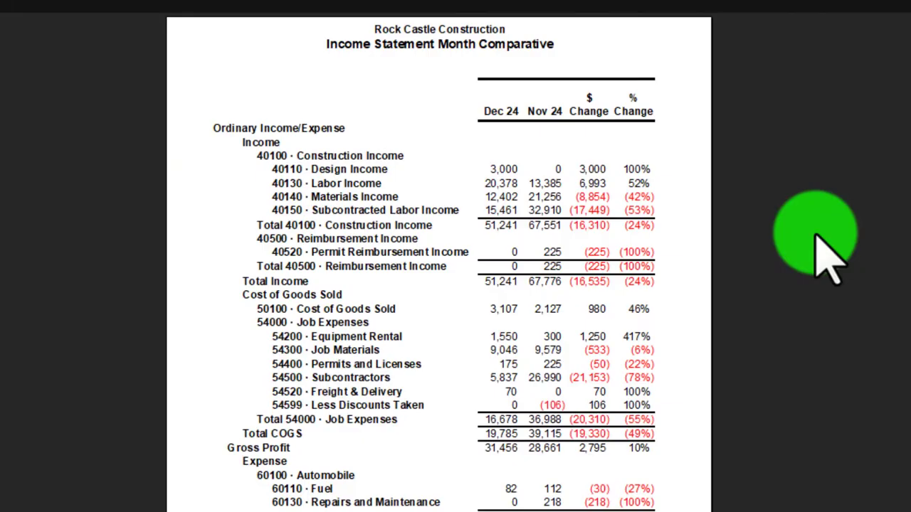
scroll(829, 252, "down", 2)
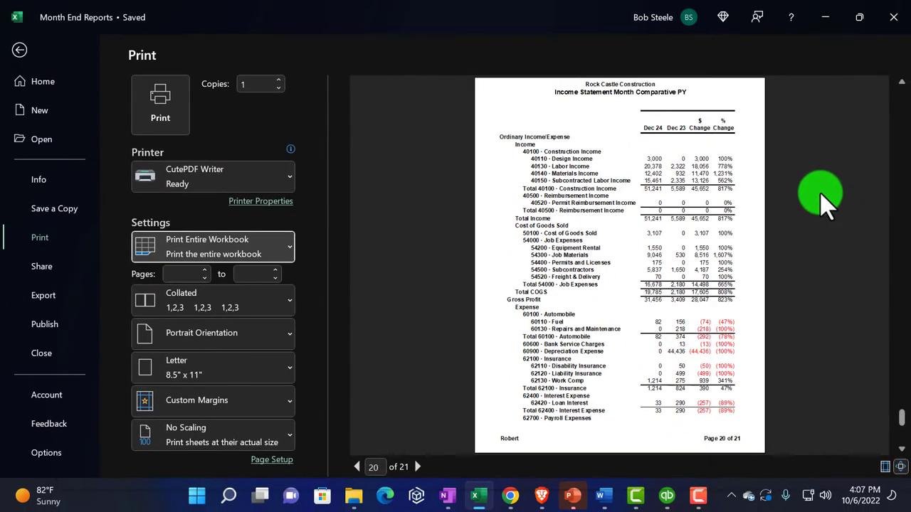
scroll(825, 205, "down", 1)
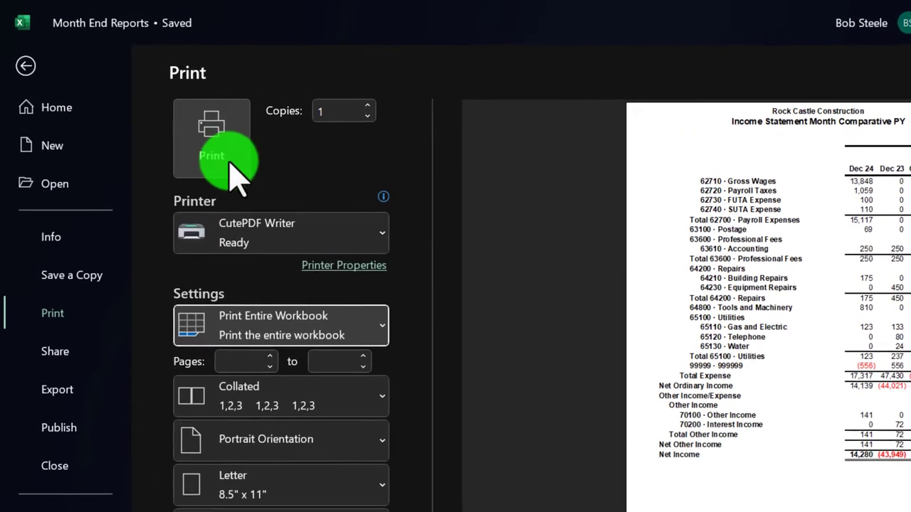
- Print the entire workbook to PDF in the Rock Castle Construction folder, replacing the existing Month End Reports PDF file
left_click(160, 103)
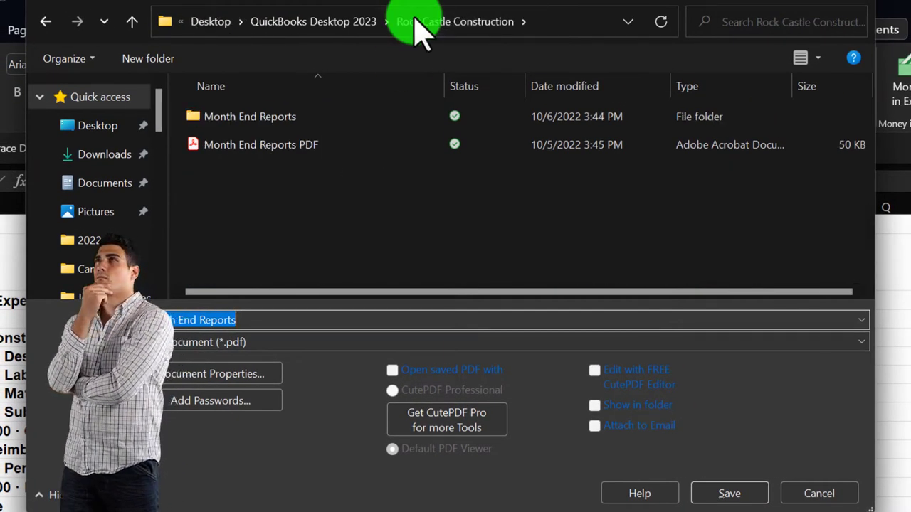
double_click(258, 152)
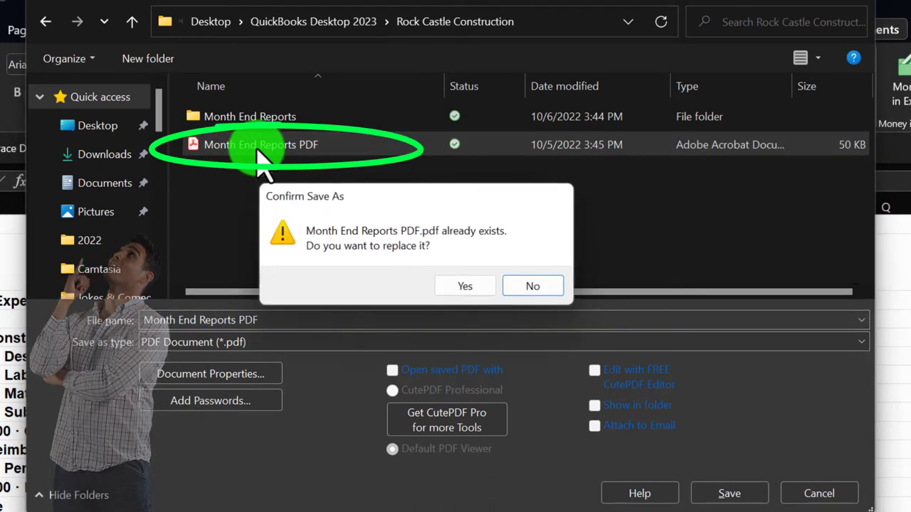
left_click(463, 286)
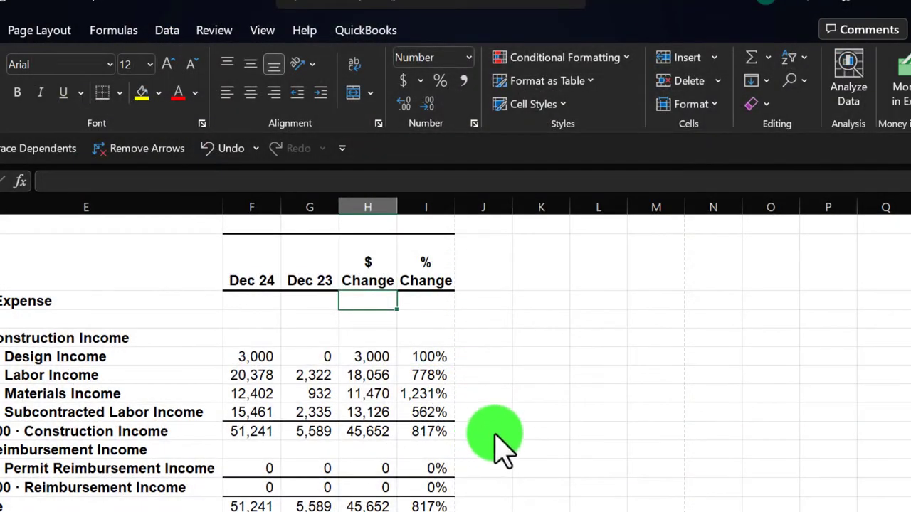
- Minimize the Excel and QuickBooks windows, open Month End Reports PDF from the Rock Castle Construction folder, and collapse the viewer's tools pane
left_click(854, 13)
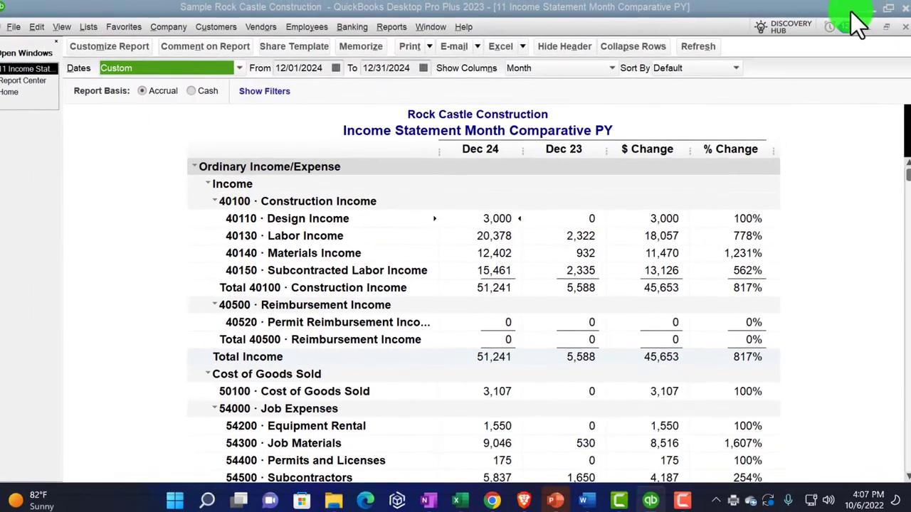
left_click(853, 12)
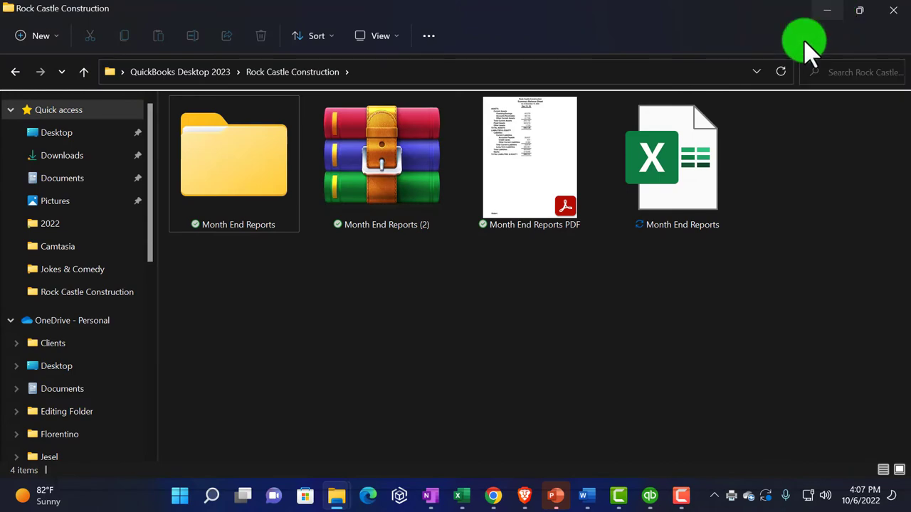
left_click(543, 187)
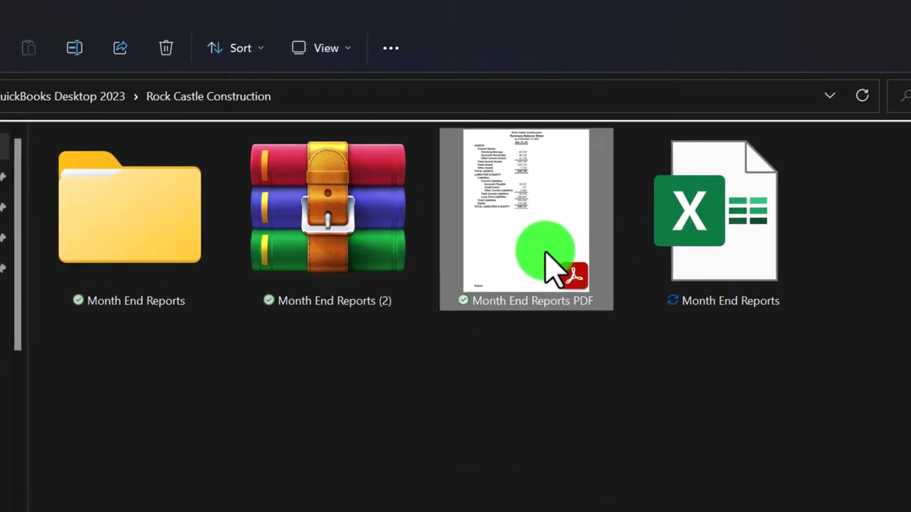
double_click(544, 250)
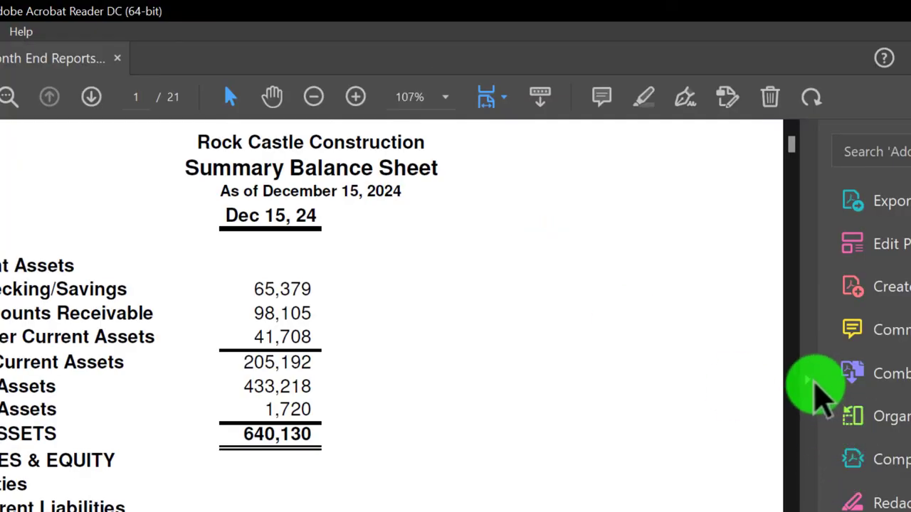
left_click(807, 381)
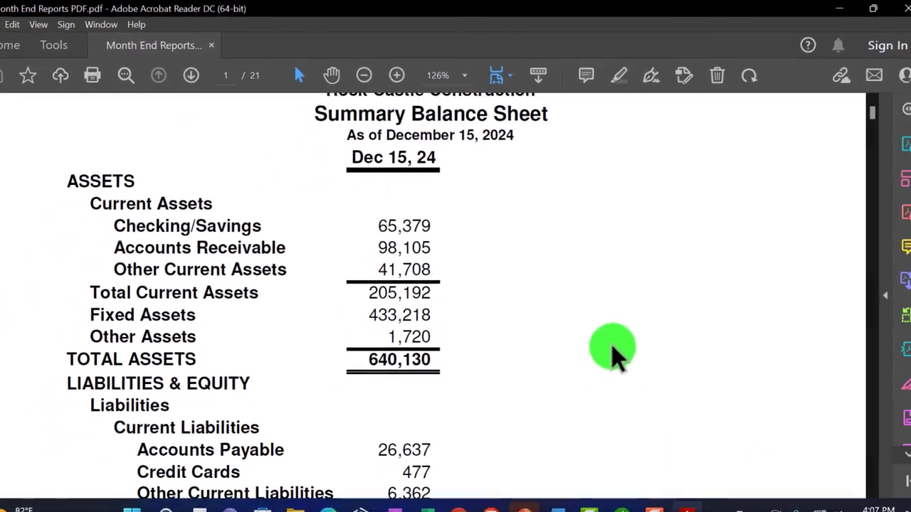
- Review the balance sheet reports on pages 1 to 11 of the PDF for page layout and cut-off text
scroll(611, 350, "down", 5)
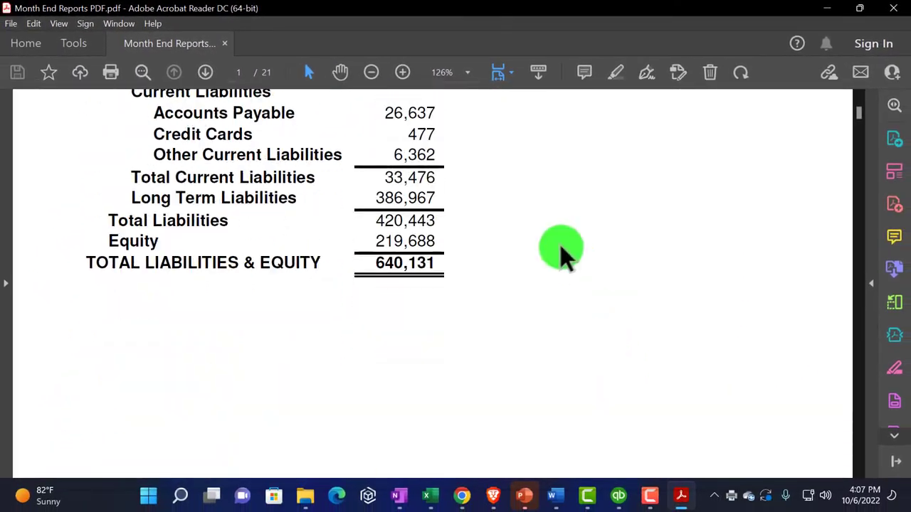
scroll(563, 284, "down", 15)
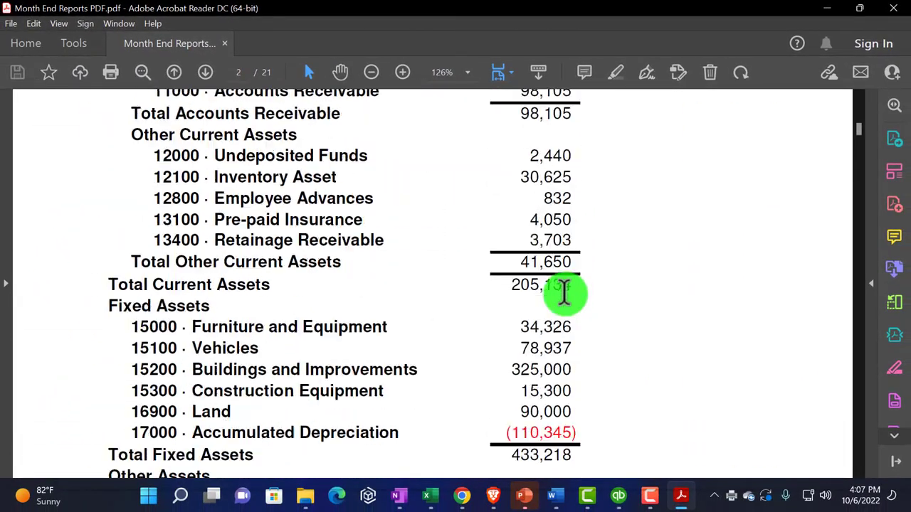
scroll(566, 306, "down", 12)
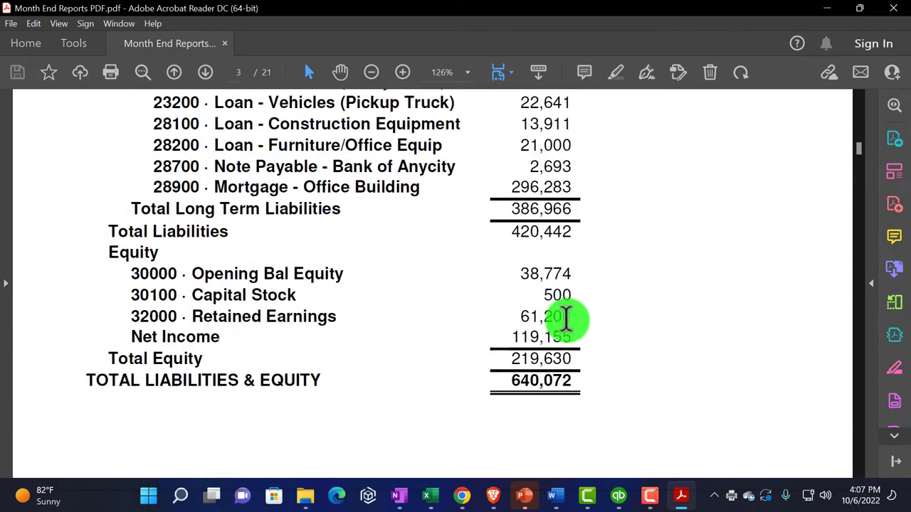
scroll(567, 322, "down", 18)
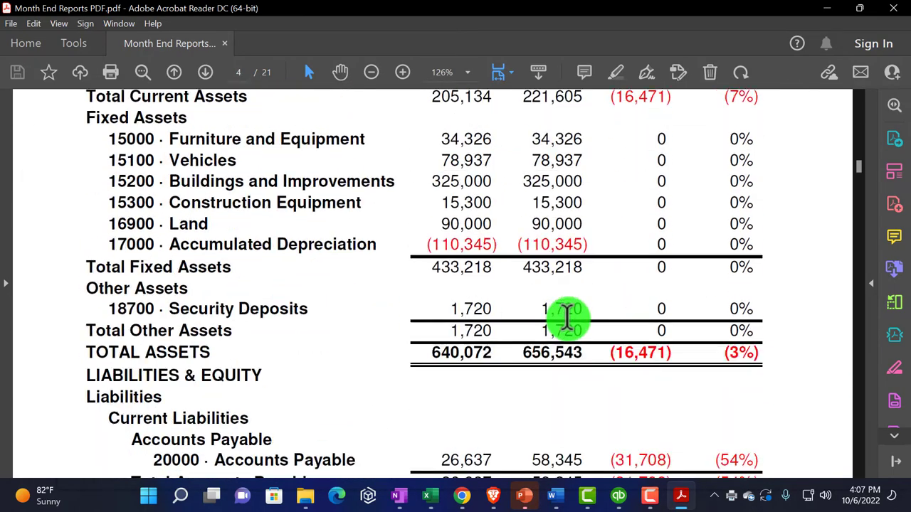
scroll(567, 318, "down", 18)
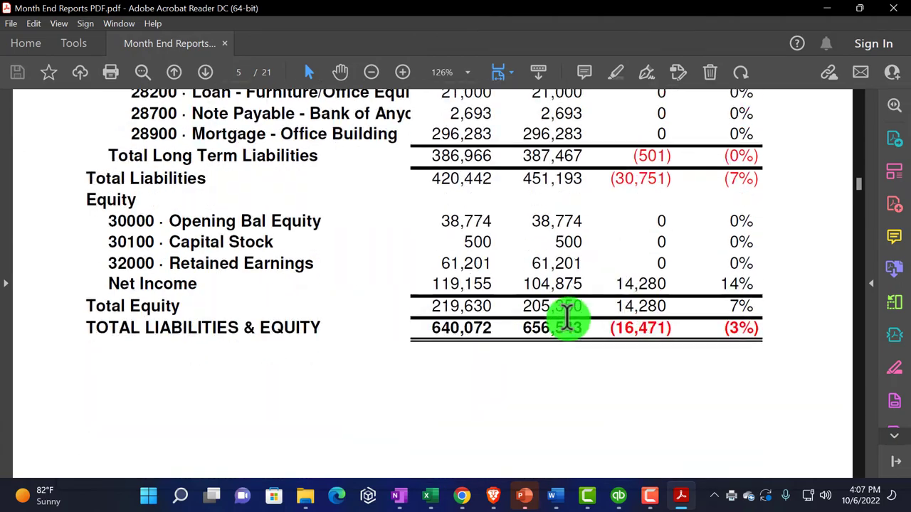
scroll(567, 316, "down", 18)
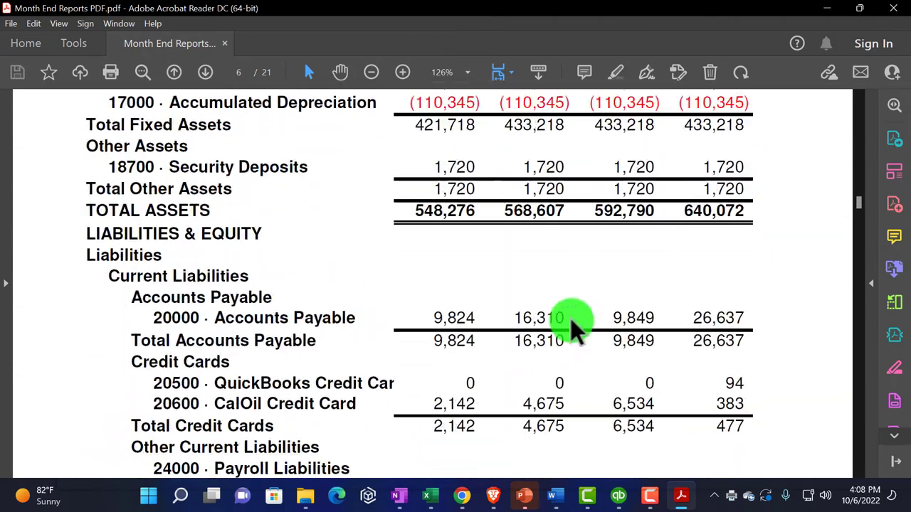
scroll(571, 321, "down", 18)
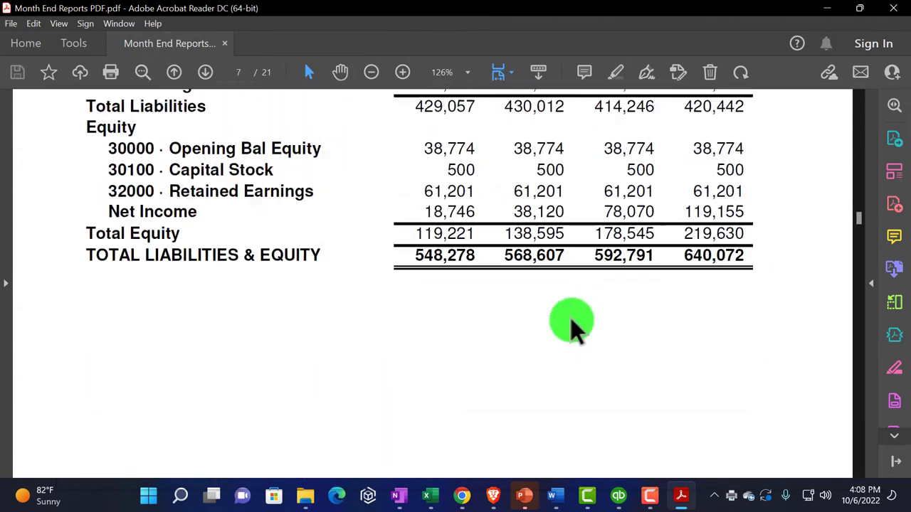
scroll(573, 329, "down", 18)
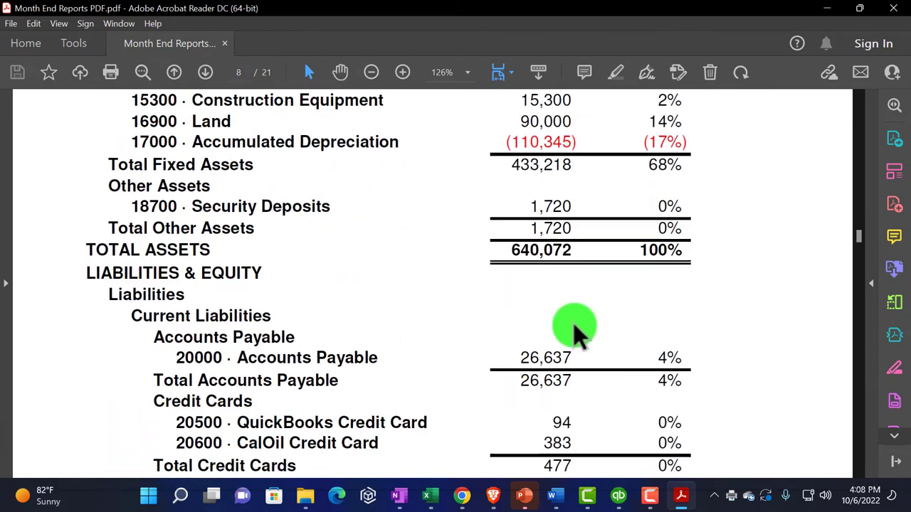
scroll(572, 325, "down", 18)
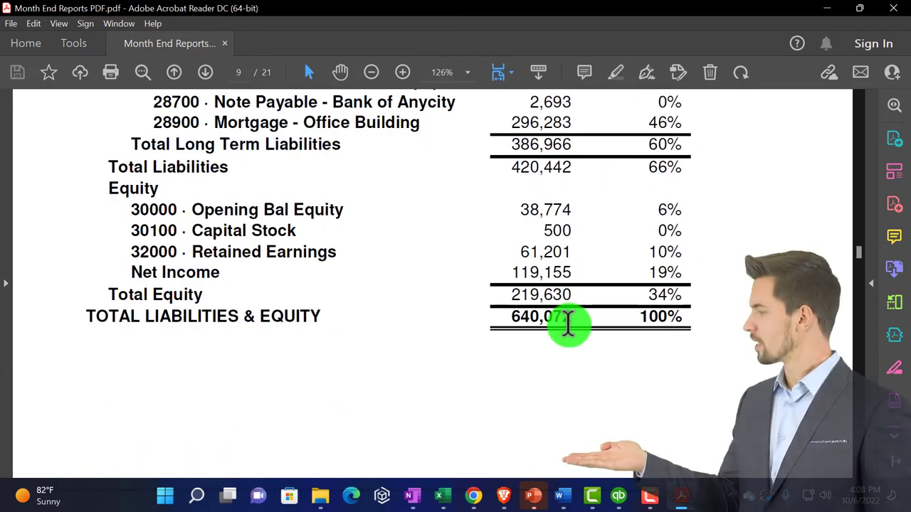
scroll(569, 329, "down", 18)
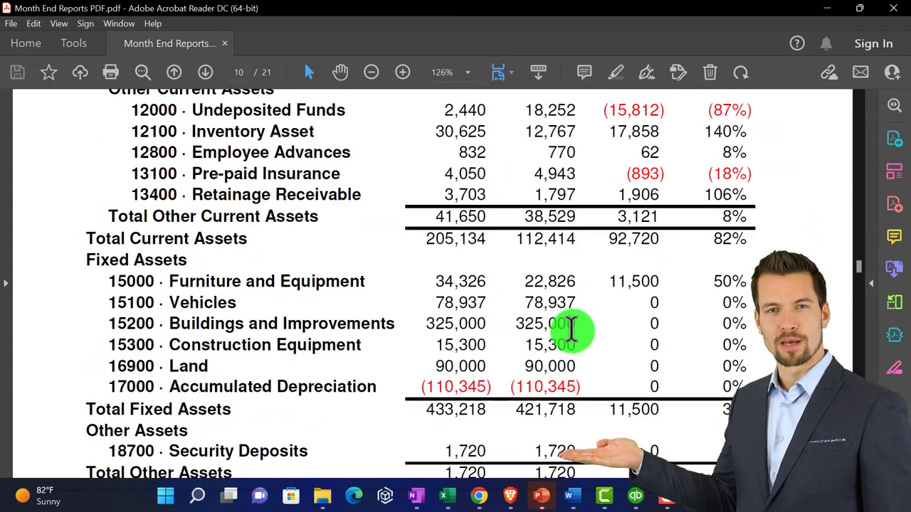
scroll(573, 336, "down", 18)
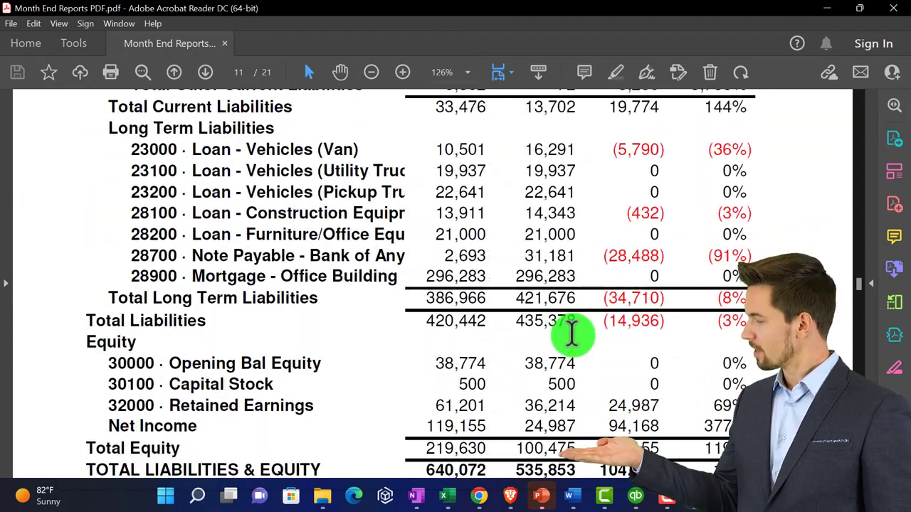
- Review the income statement reports on pages 12 to 18 of the PDF for page layout, and close the PDF
scroll(571, 338, "down", 18)
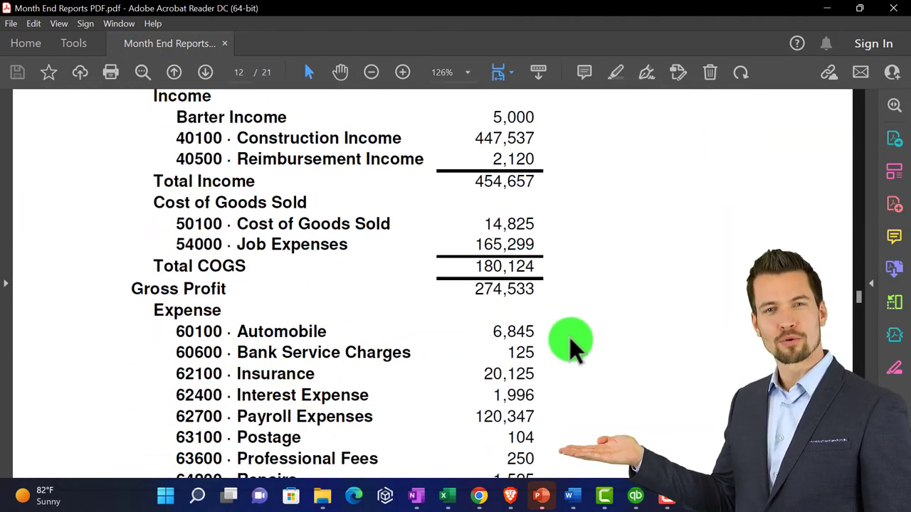
scroll(569, 340, "down", 18)
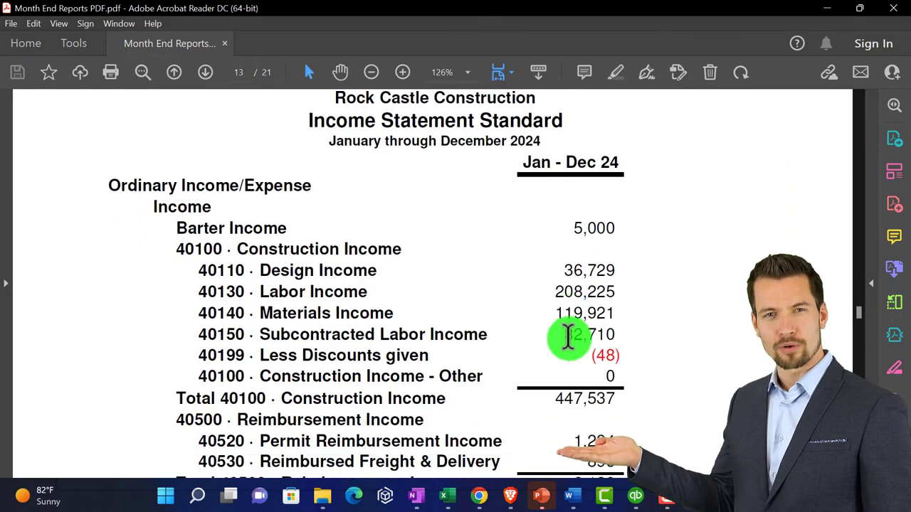
scroll(567, 339, "down", 18)
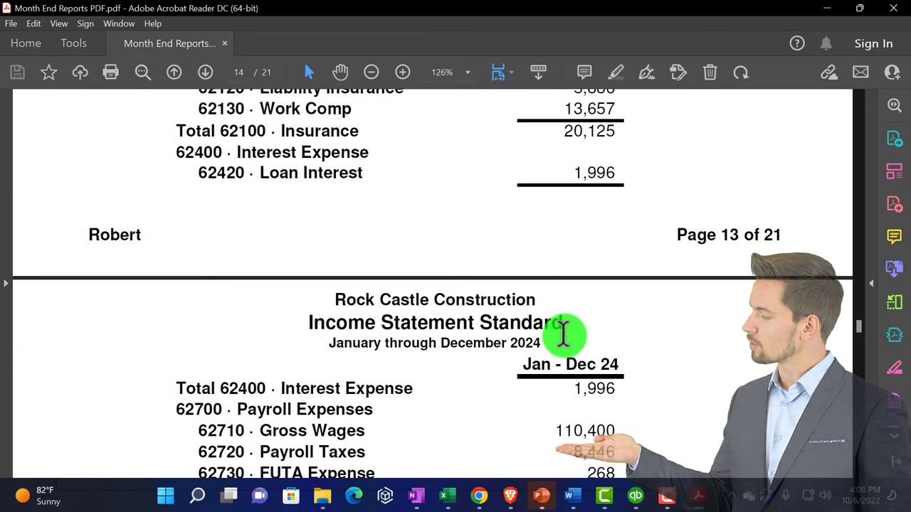
scroll(561, 334, "down", 18)
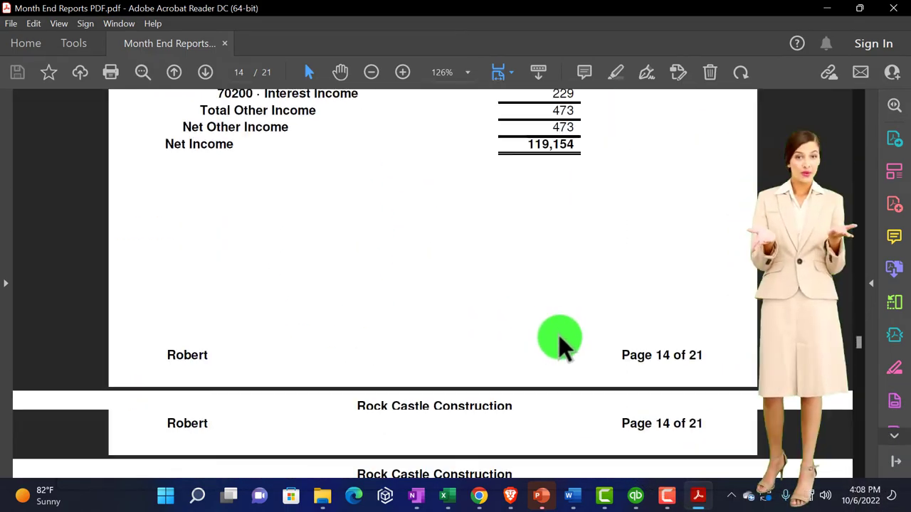
scroll(560, 343, "down", 2)
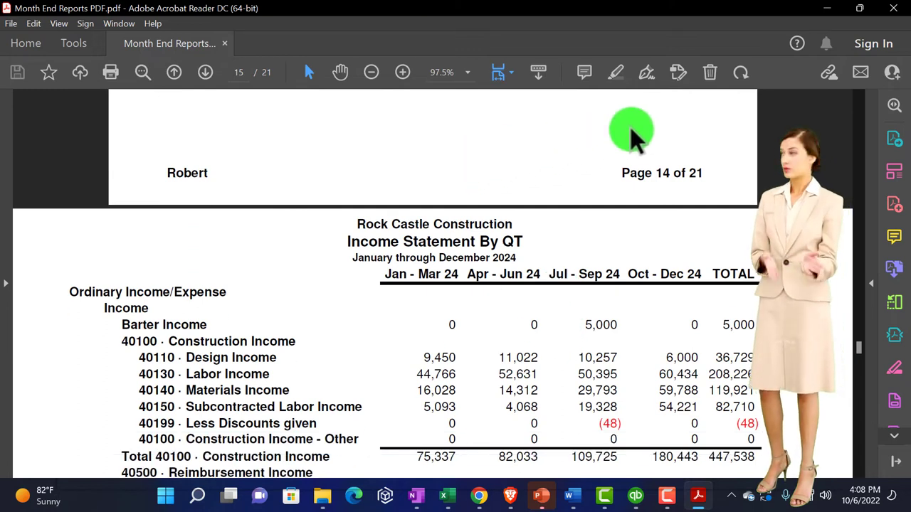
scroll(630, 249, "down", 1)
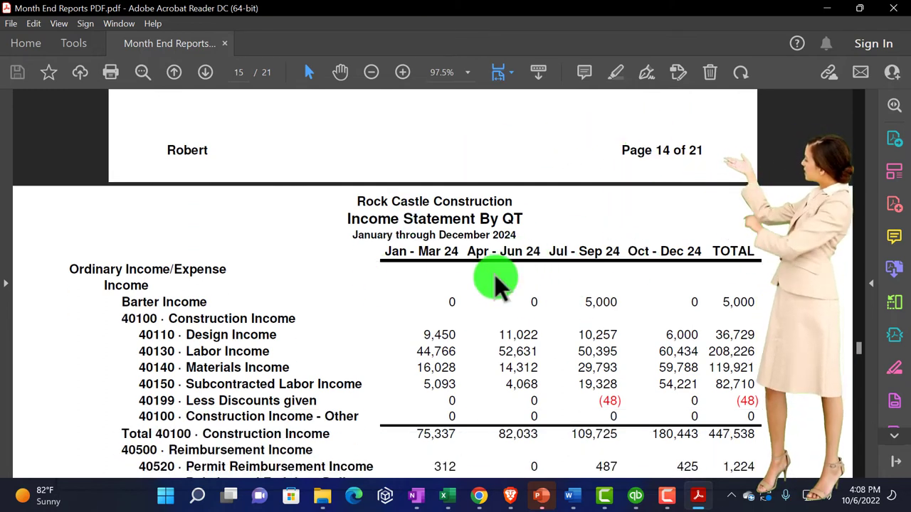
scroll(498, 285, "down", 3)
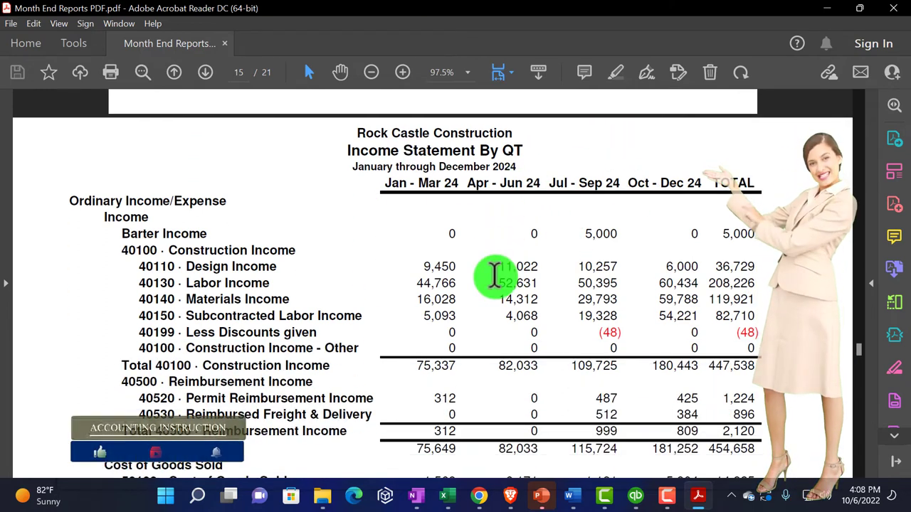
scroll(494, 277, "down", 20)
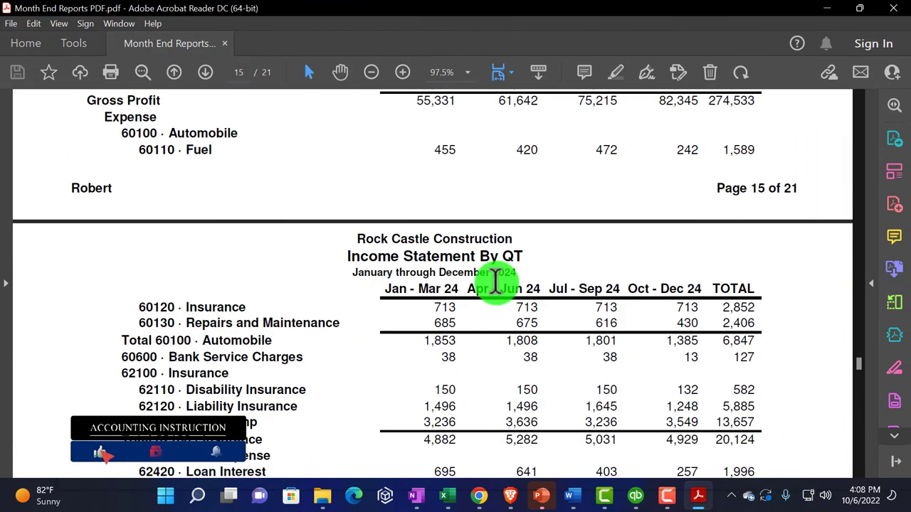
scroll(494, 279, "down", 20)
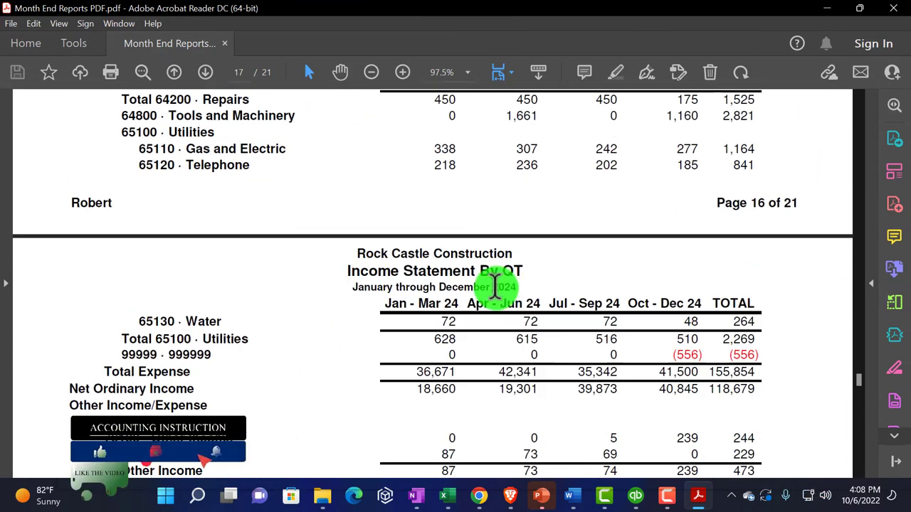
scroll(203, 171, "down", 4)
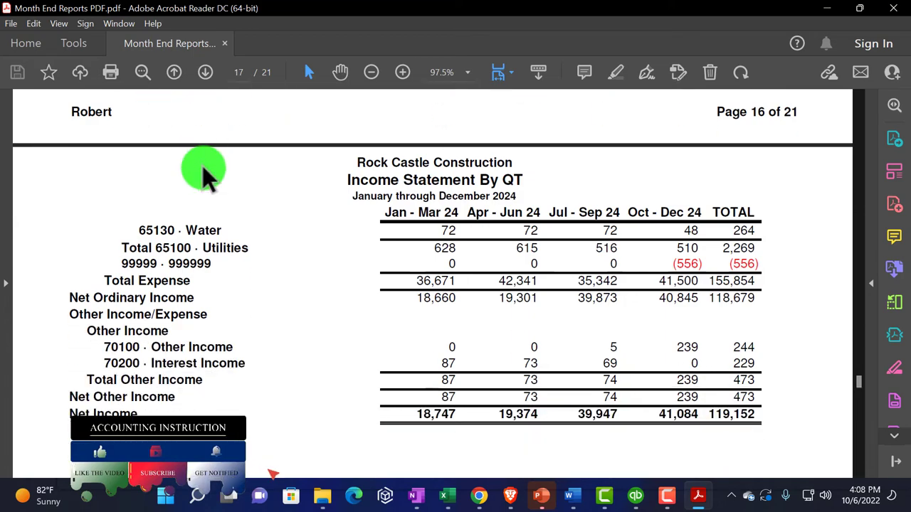
scroll(208, 223, "down", 20)
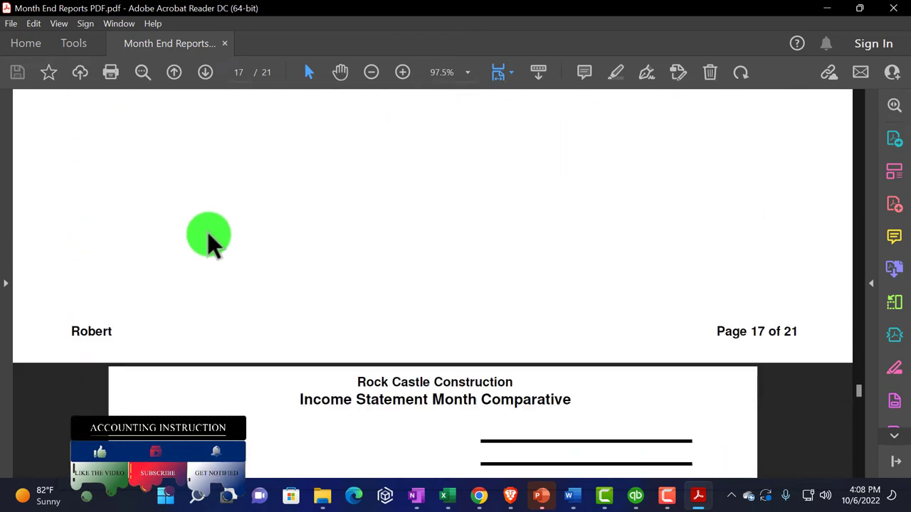
scroll(208, 232, "down", 10)
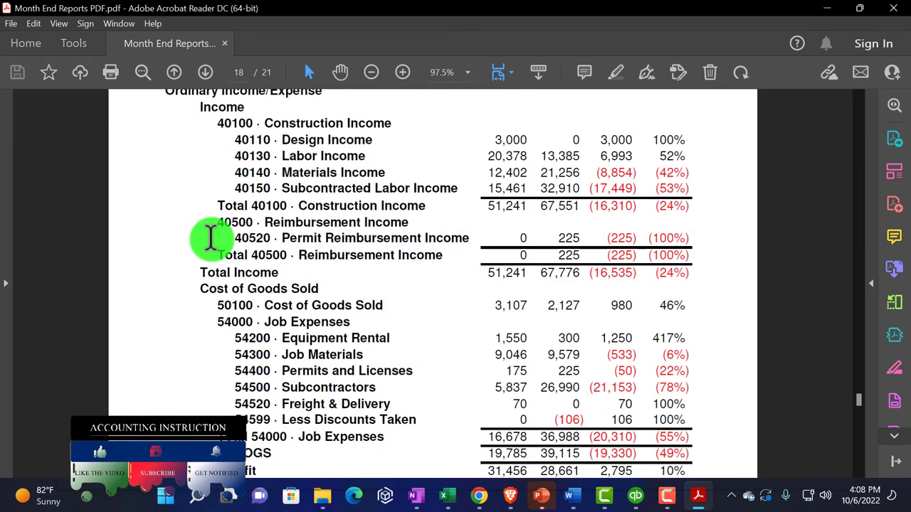
left_click(891, 10)
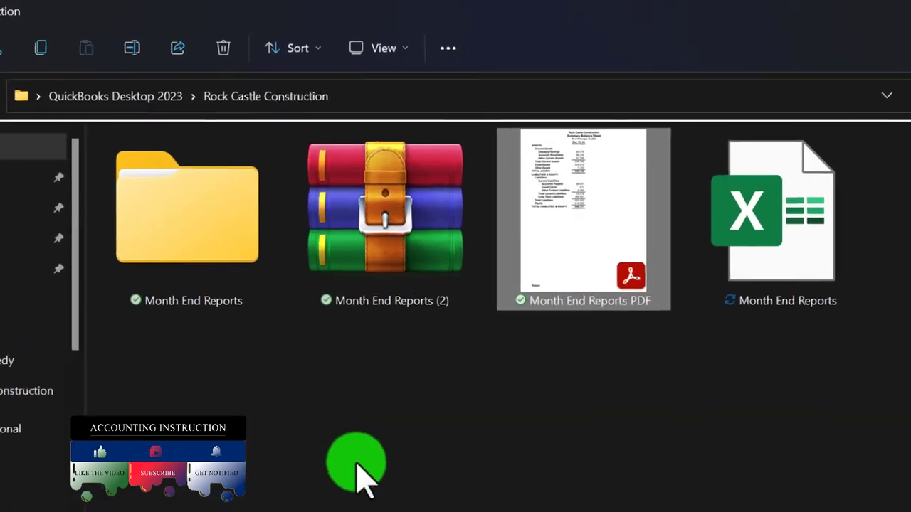
- Open the Month End Reports folder inside Rock Castle Construction and look through the individually numbered report PDFs
double_click(230, 276)
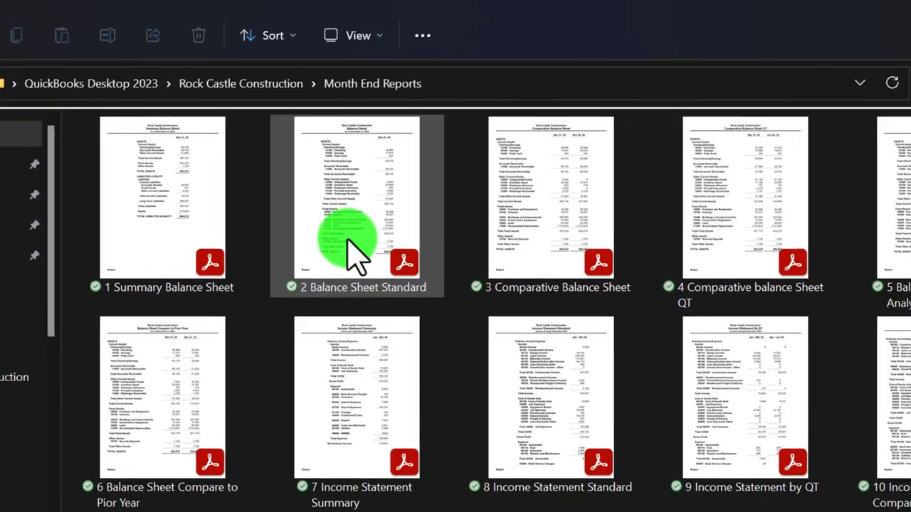
scroll(136, 463, "down", 2)
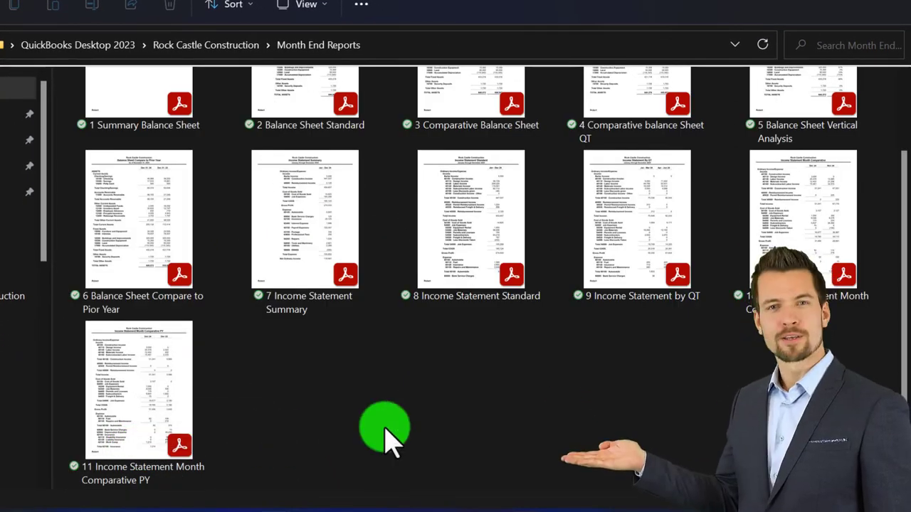
scroll(385, 437, "up", 2)
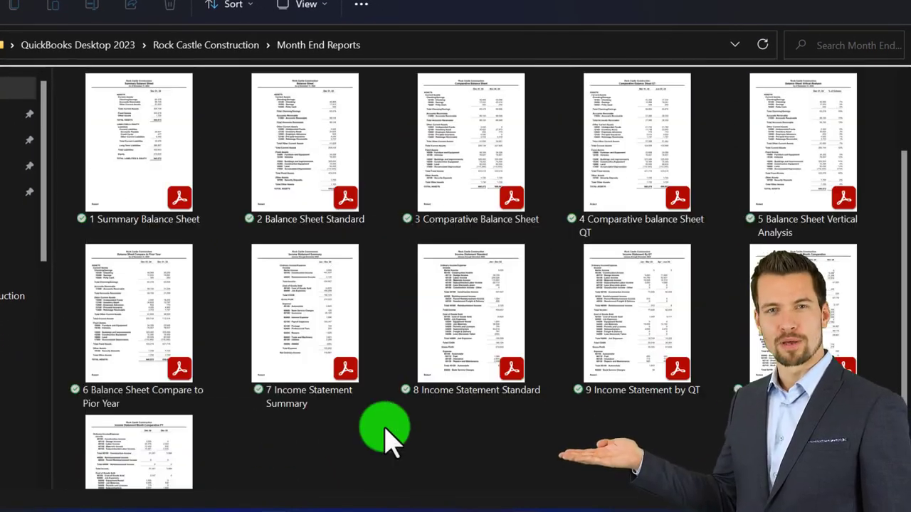
- Return to the Rock Castle Construction folder and select the Month End Reports (2) archive, followed by Month End Reports PDF
left_click(231, 46)
left_click(302, 214)
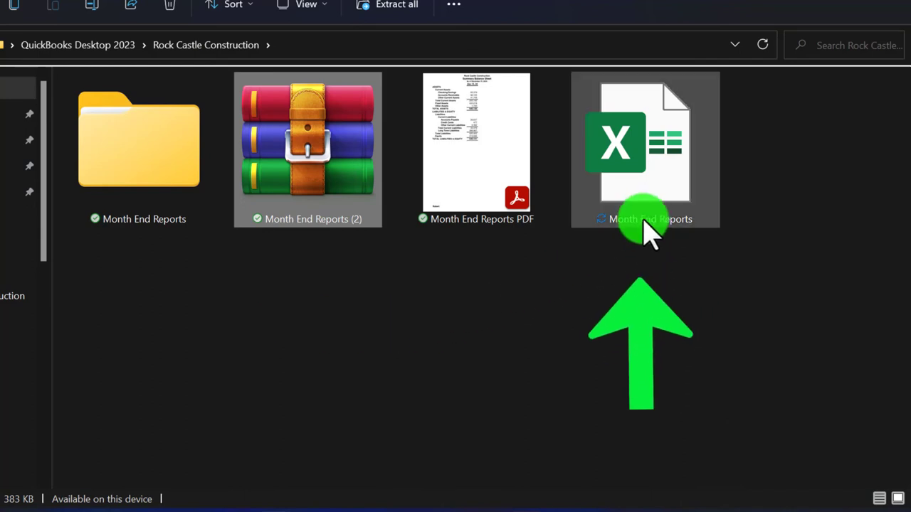
left_click(514, 215)
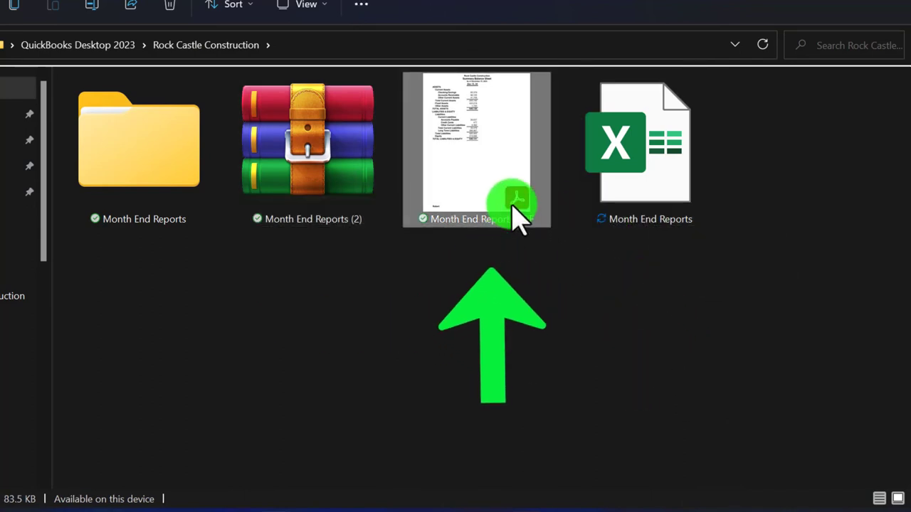